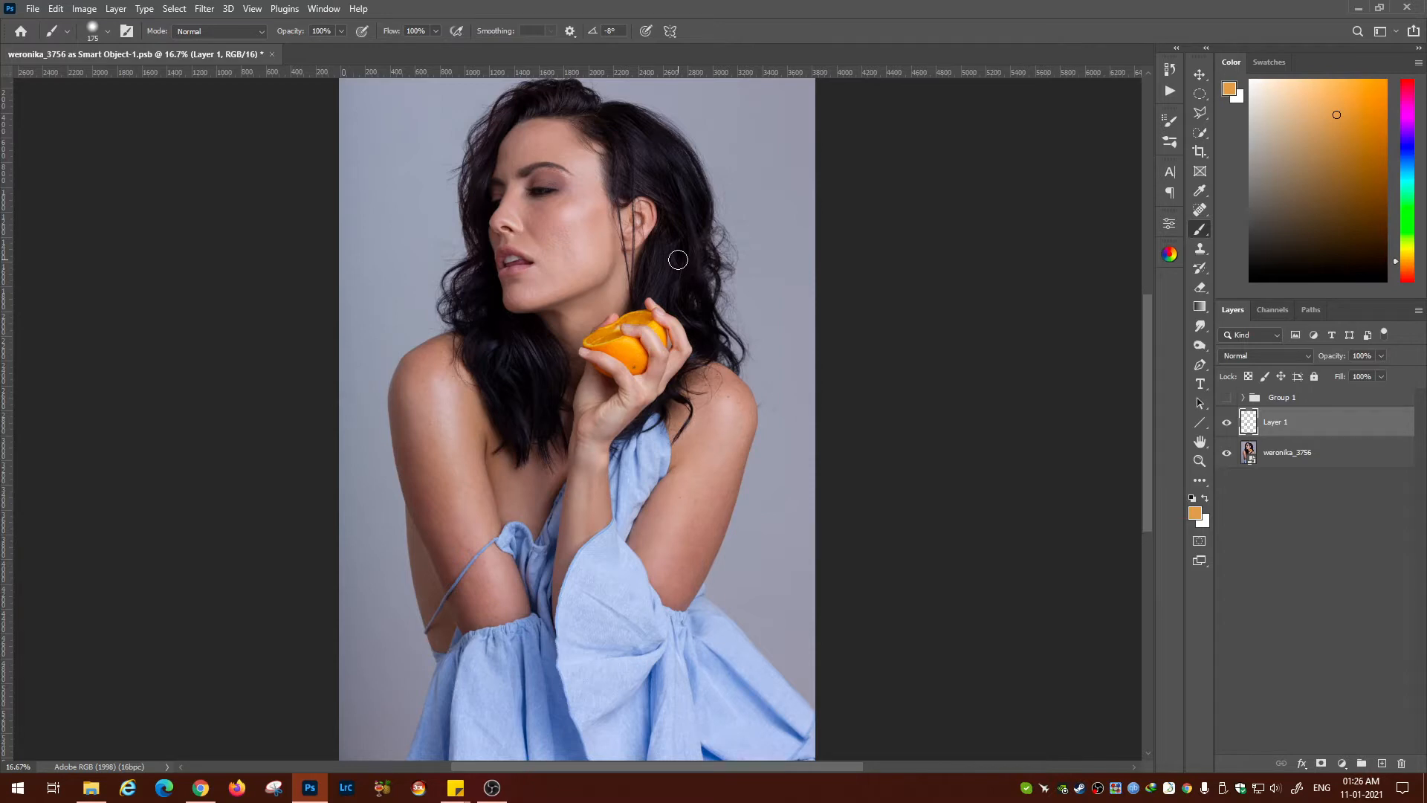
Examine the skin texture on the woman's cheek and around her eye up close
key("ctrl+plus")
scroll(646, 473, "up", 3)
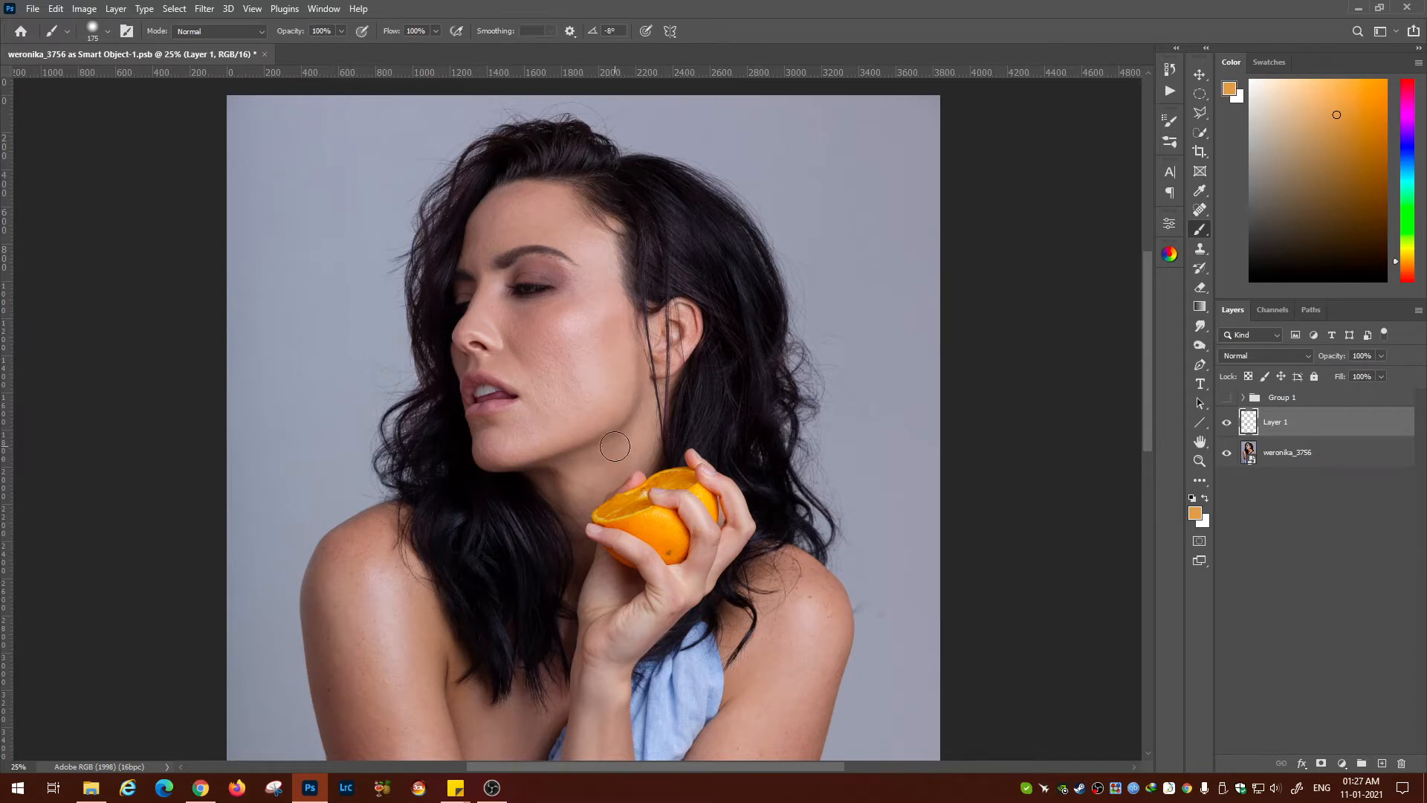
key("ctrl+plus")
key("ctrl+plus")
key("ctrl+plus")
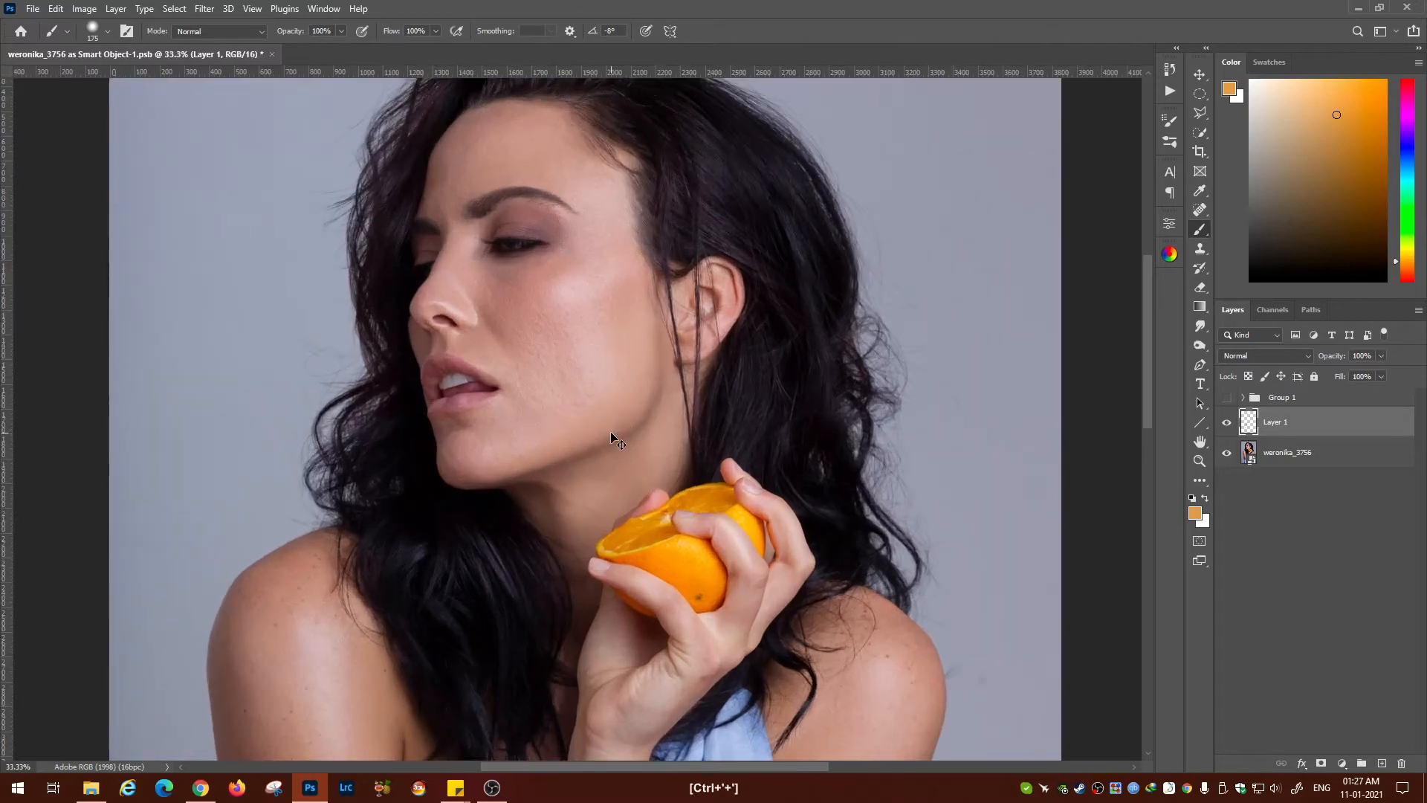
key("ctrl+plus")
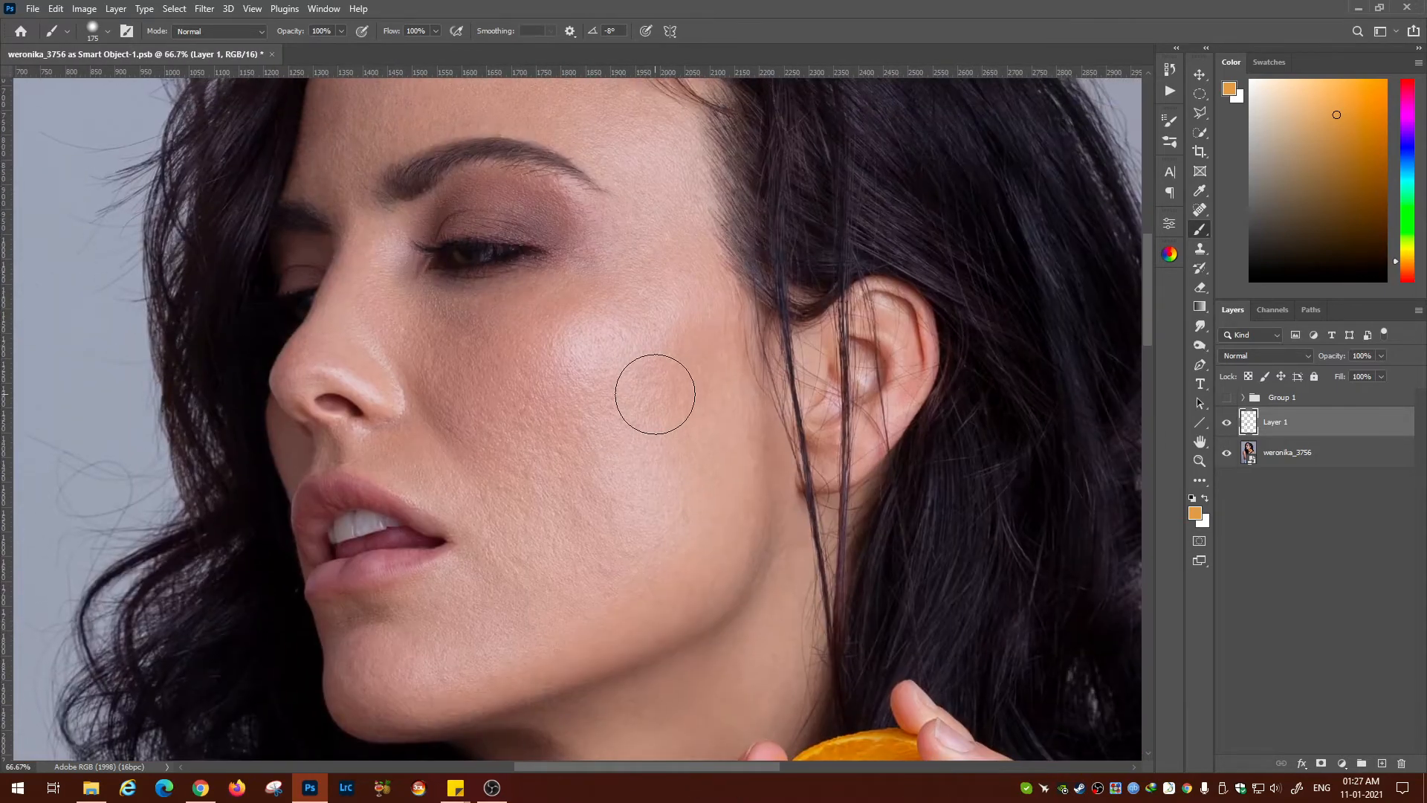
key("ctrl+plus")
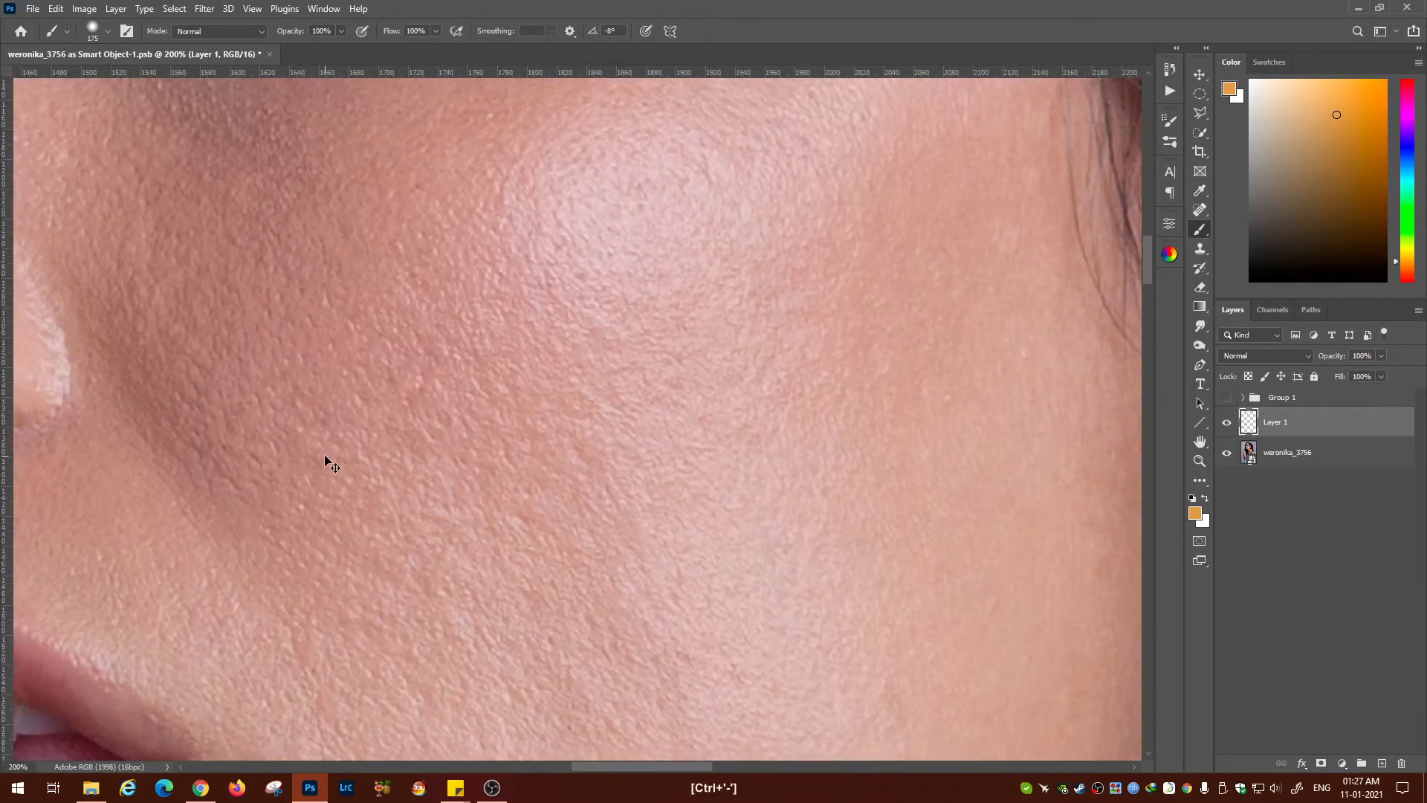
key("ctrl+minus")
left_click_drag(431, 440, 556, 535)
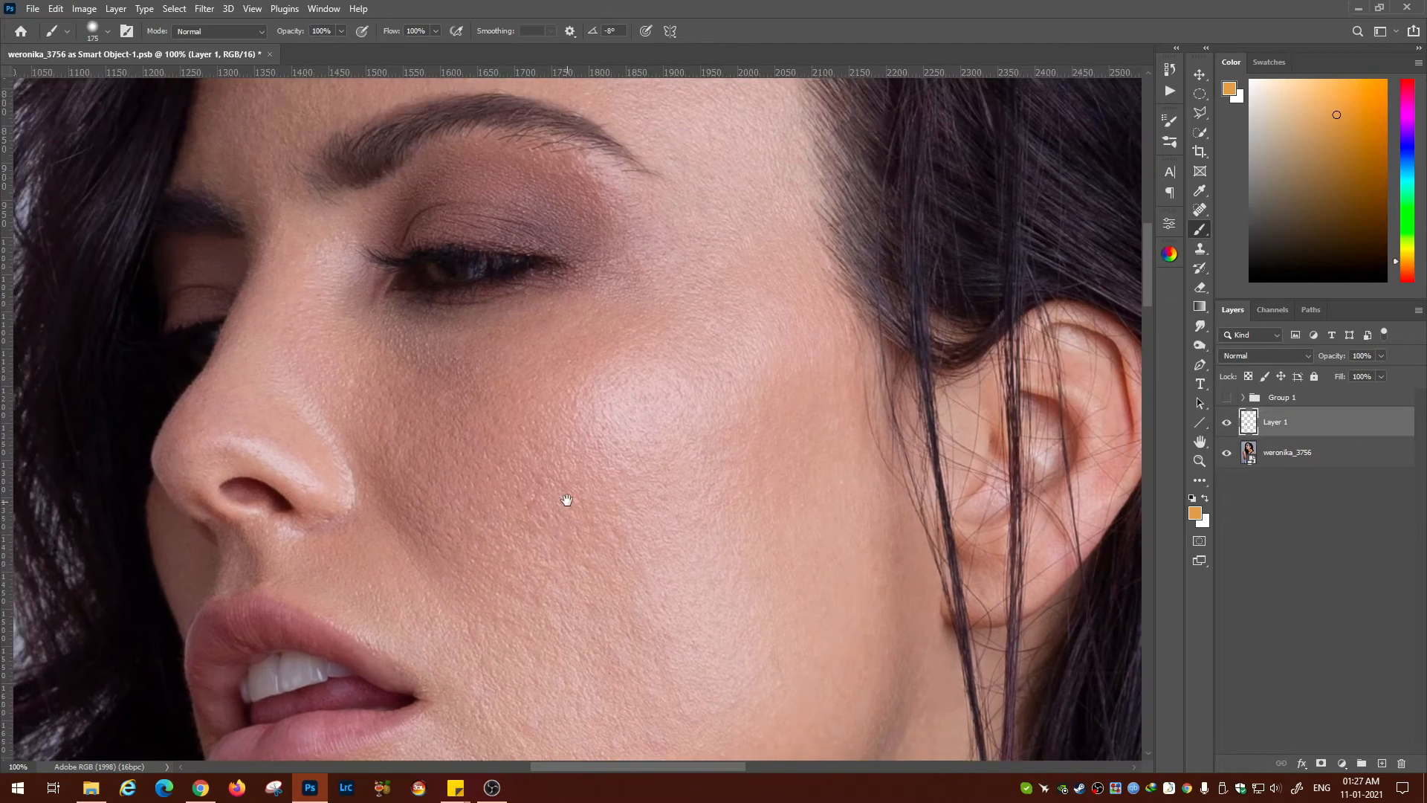
left_click_drag(563, 476, 602, 557)
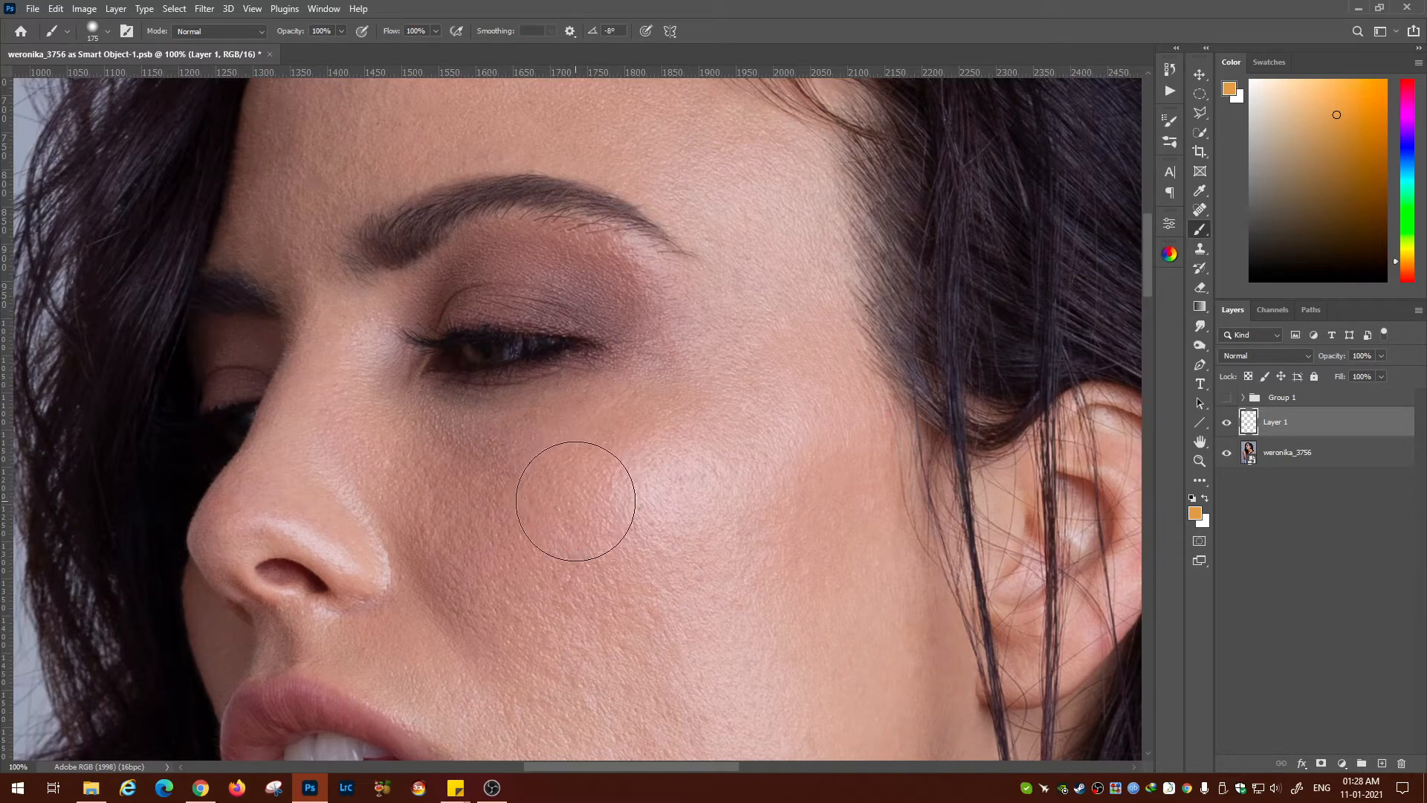
Run the Adv Dodge & Burn By VDP action from the Retouching Actions set above Layer 1
left_click(1170, 90)
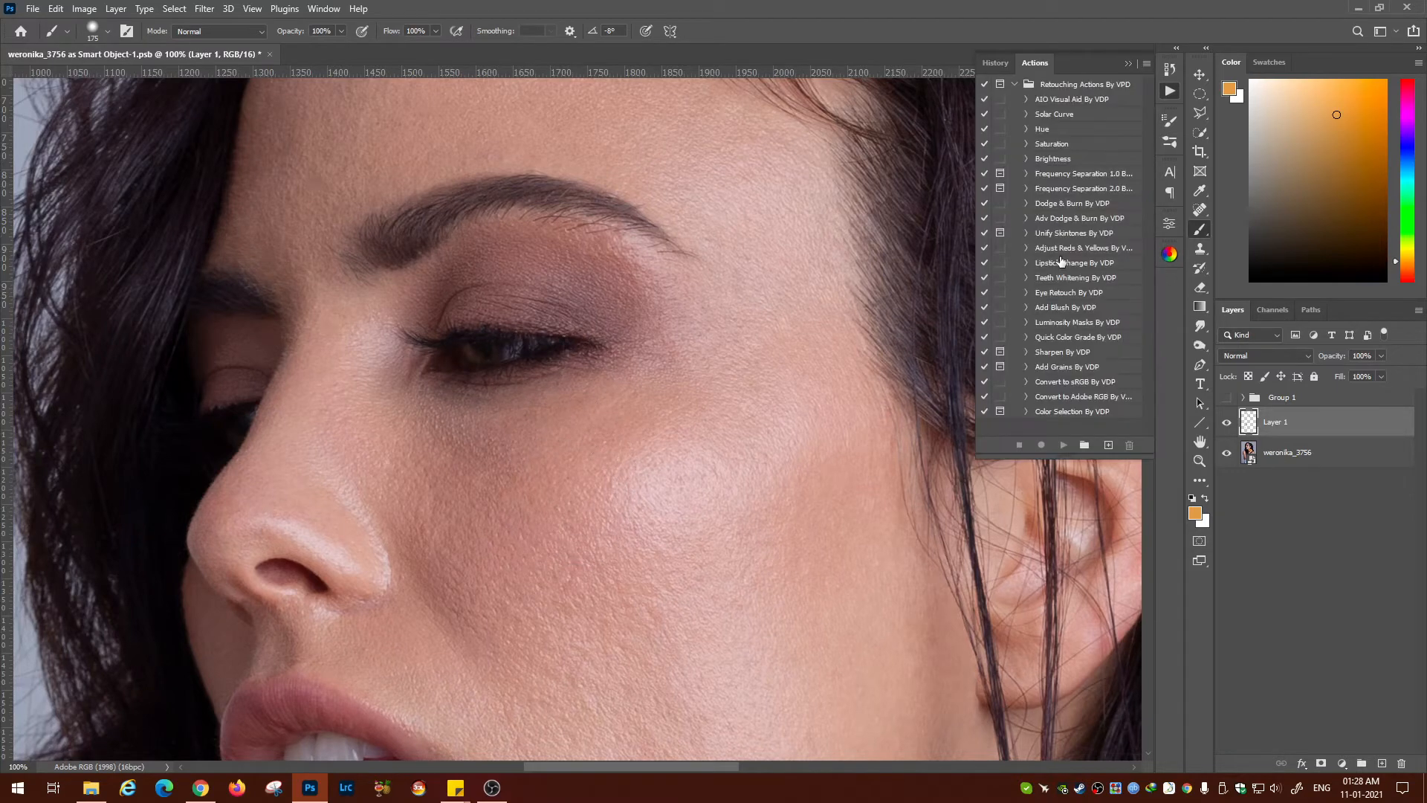
left_click(1052, 206)
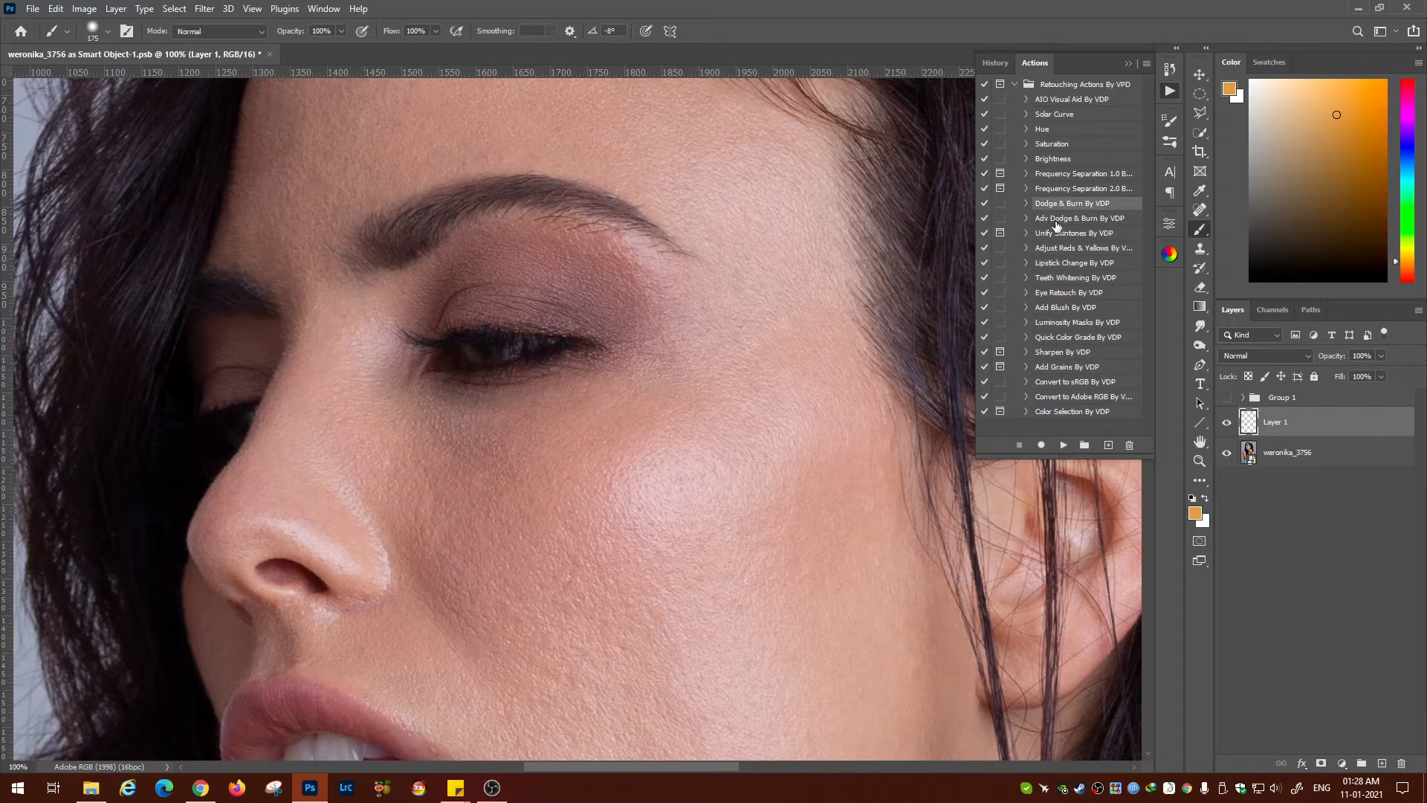
left_click(1053, 220)
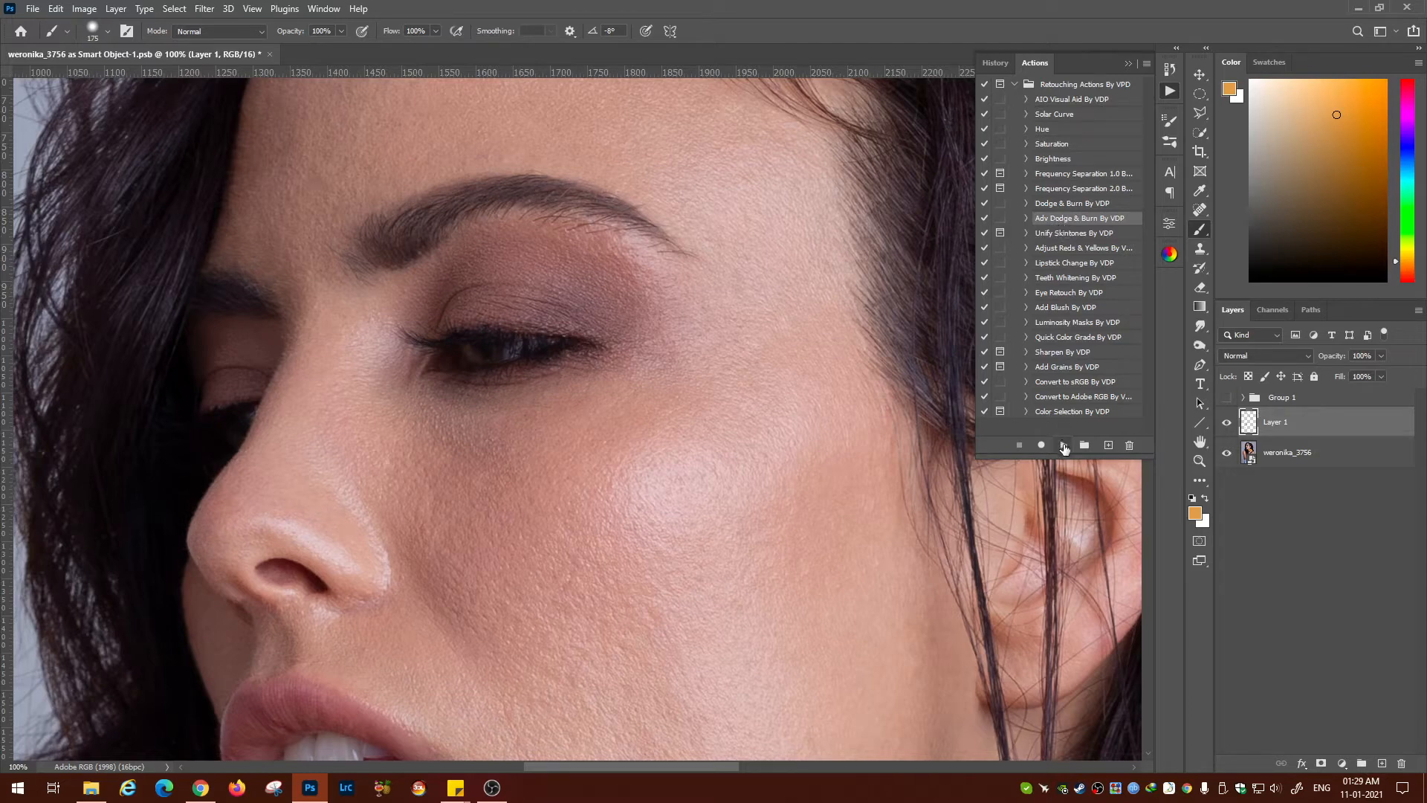
left_click(1064, 446)
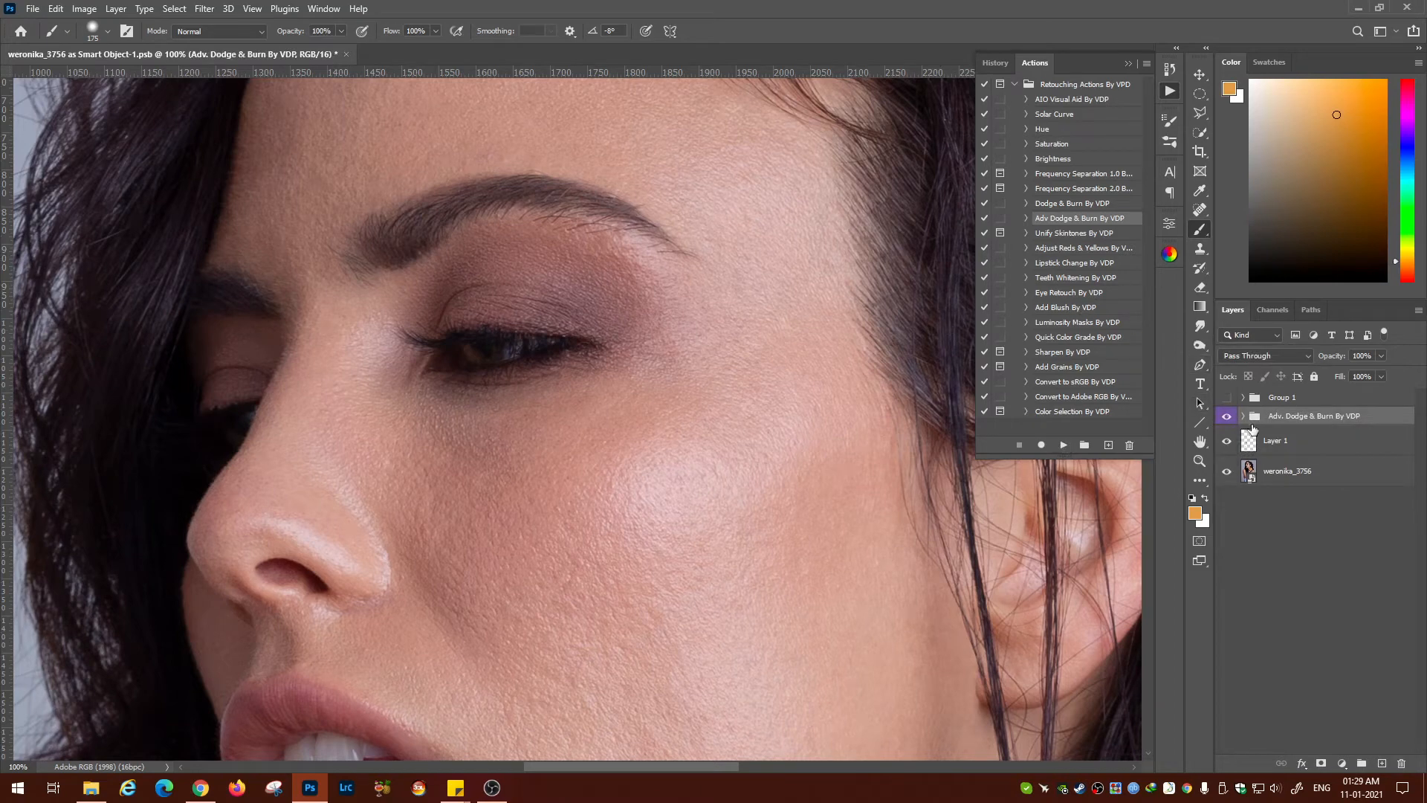
left_click(1170, 93)
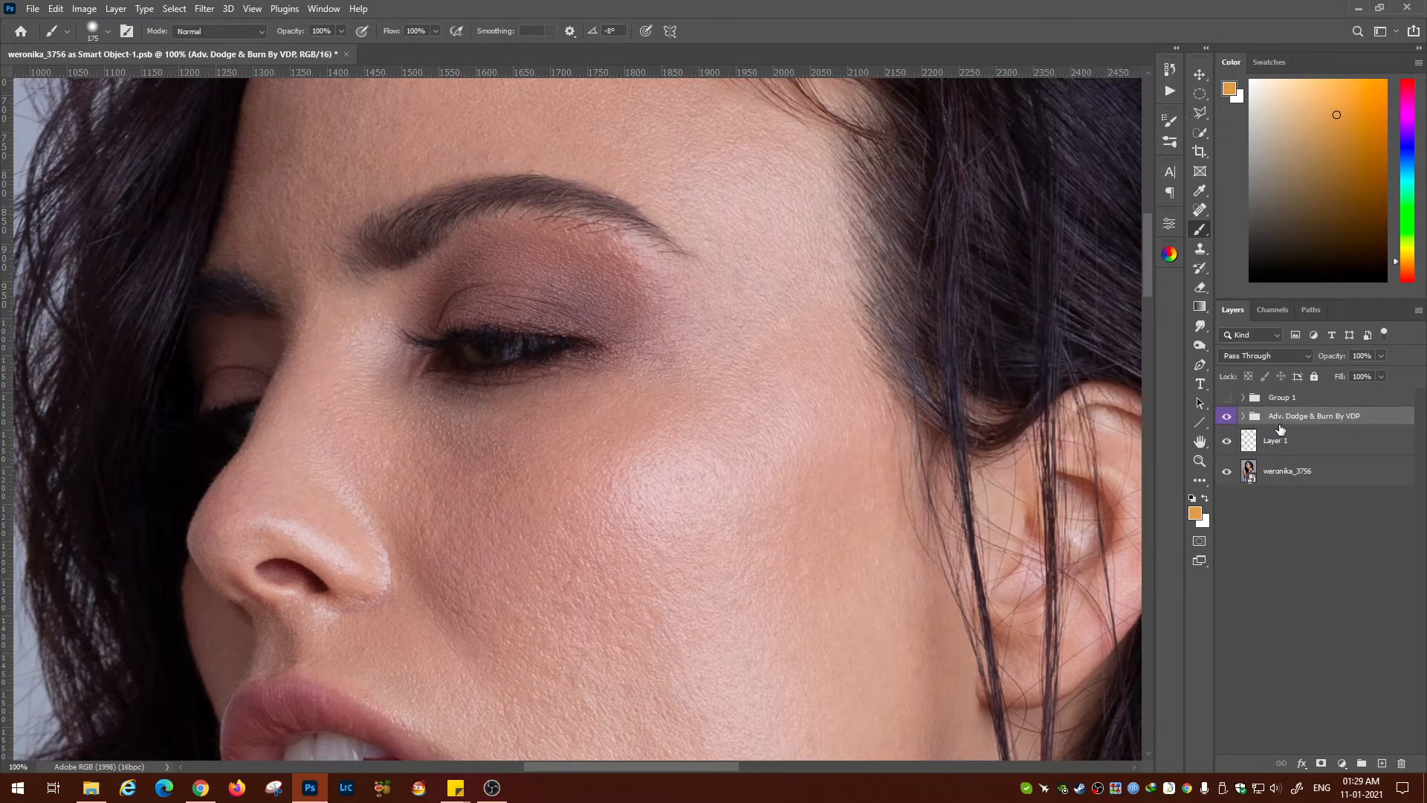
Inspect the Dodge and Burn layers and their masks inside the Local Dodge & Burn group
left_click(1243, 416)
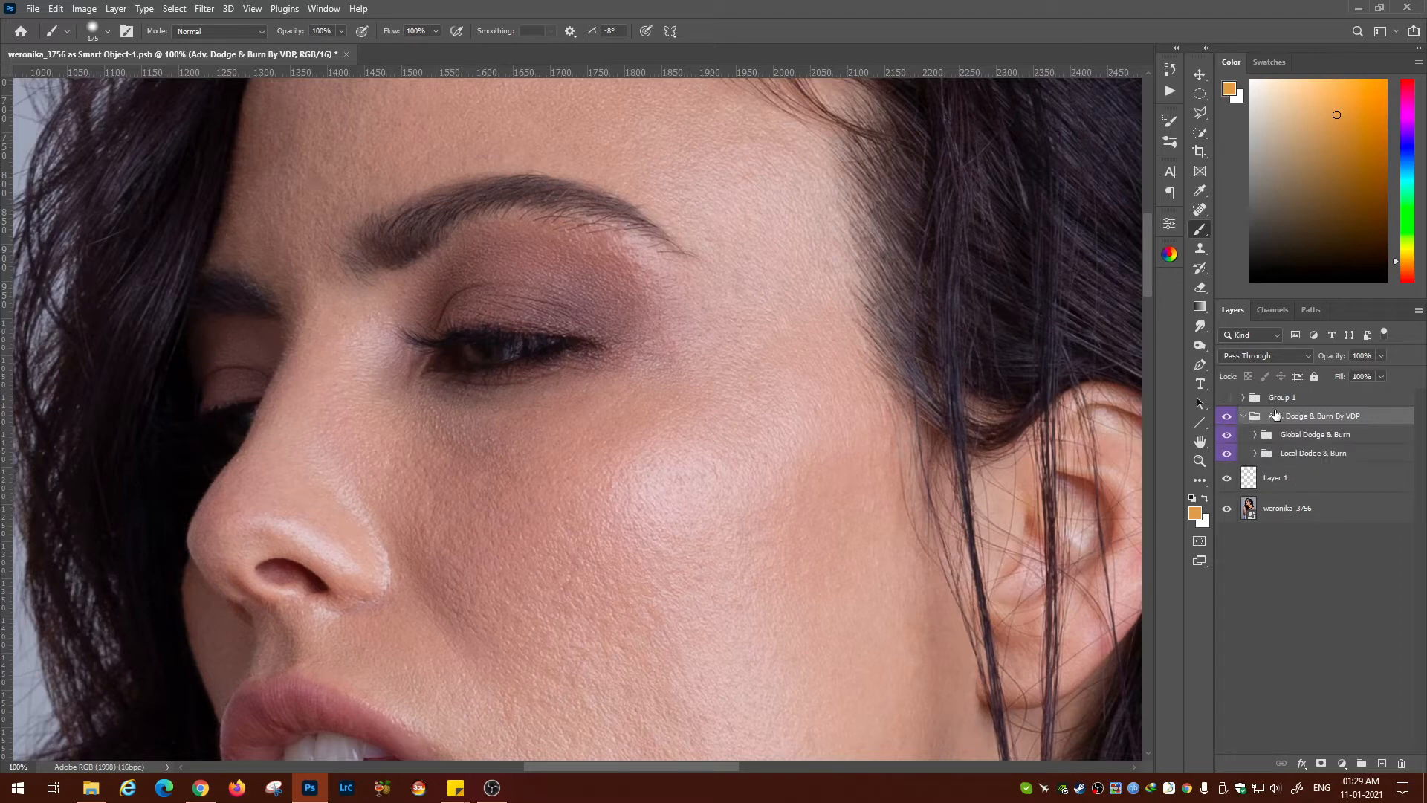
left_click(1294, 457)
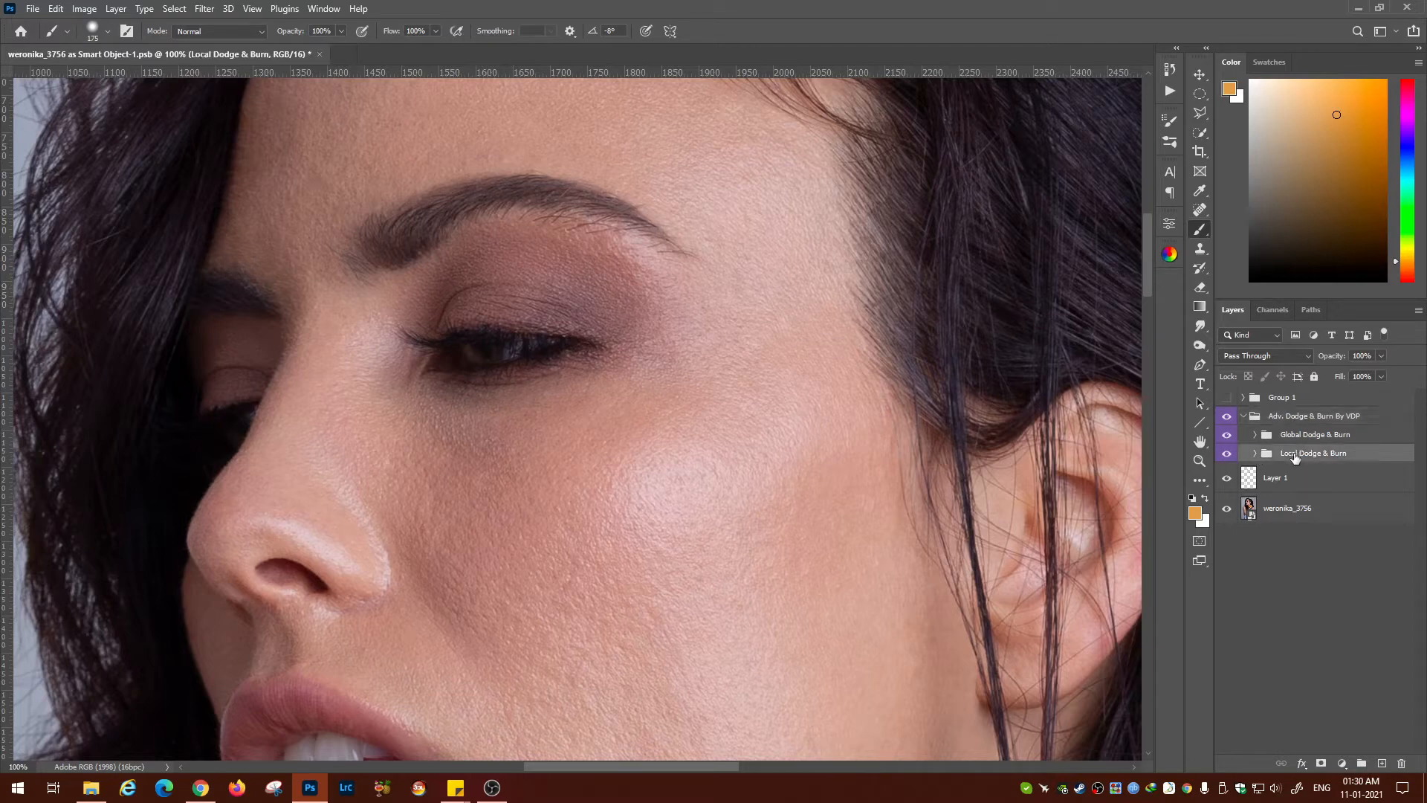
left_click(1256, 453)
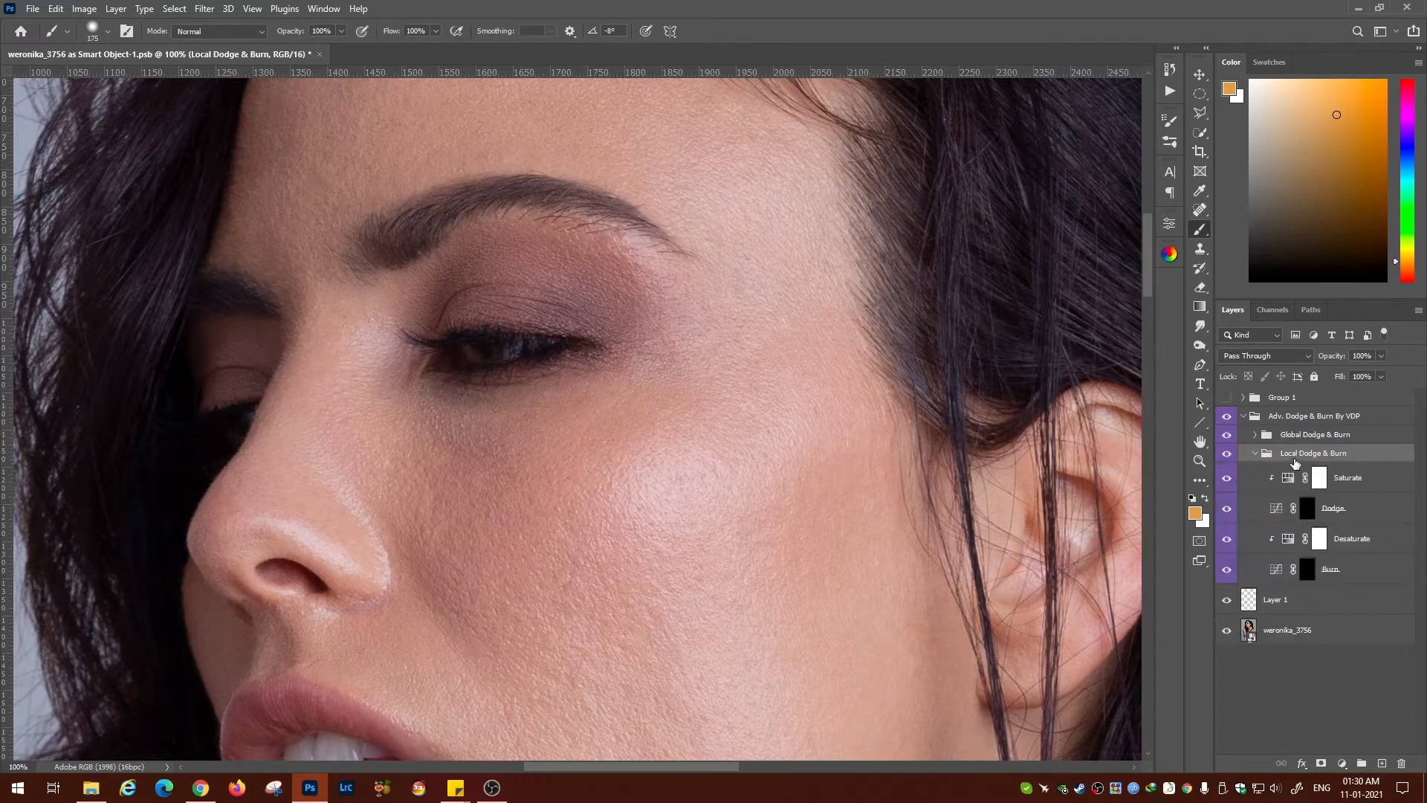
left_click(1307, 510)
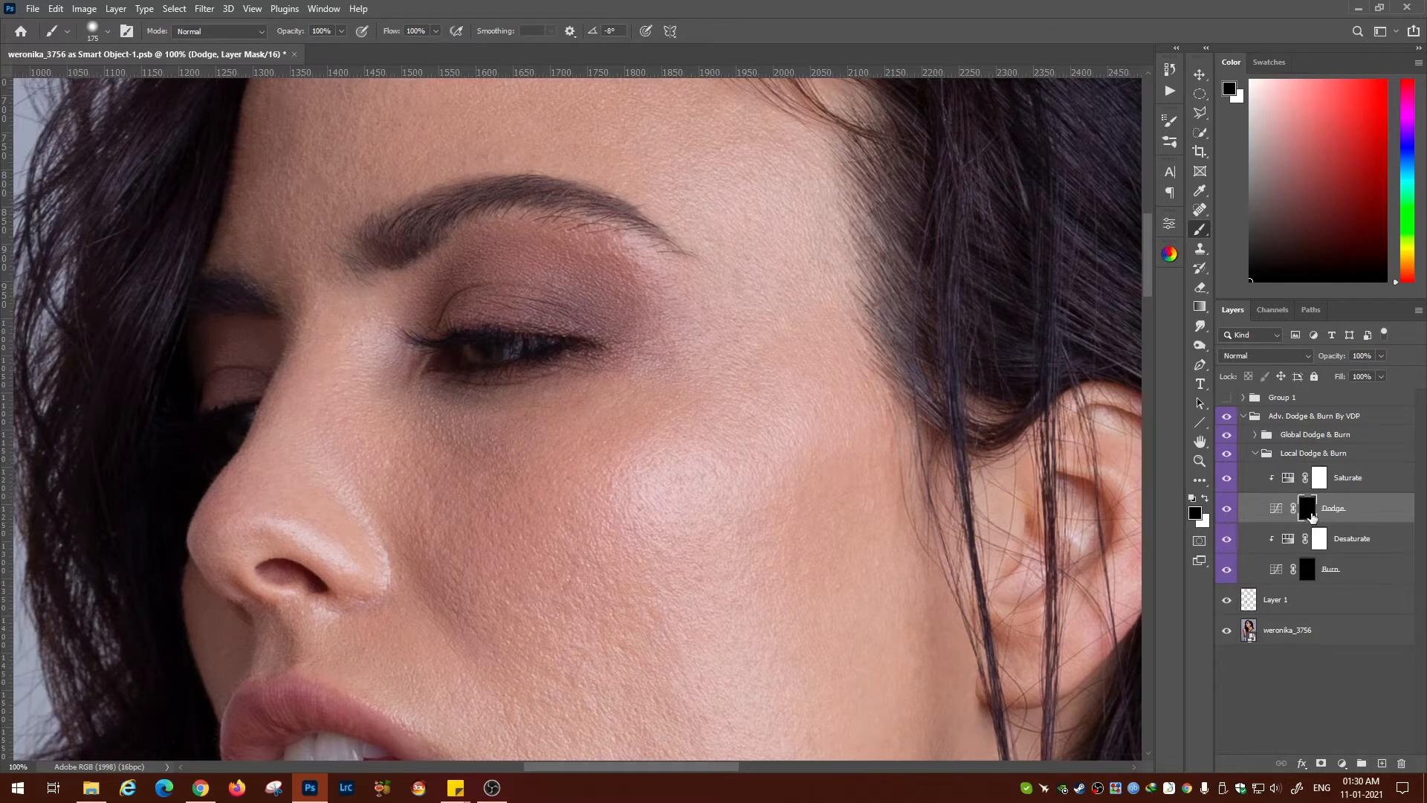
left_click(1312, 571)
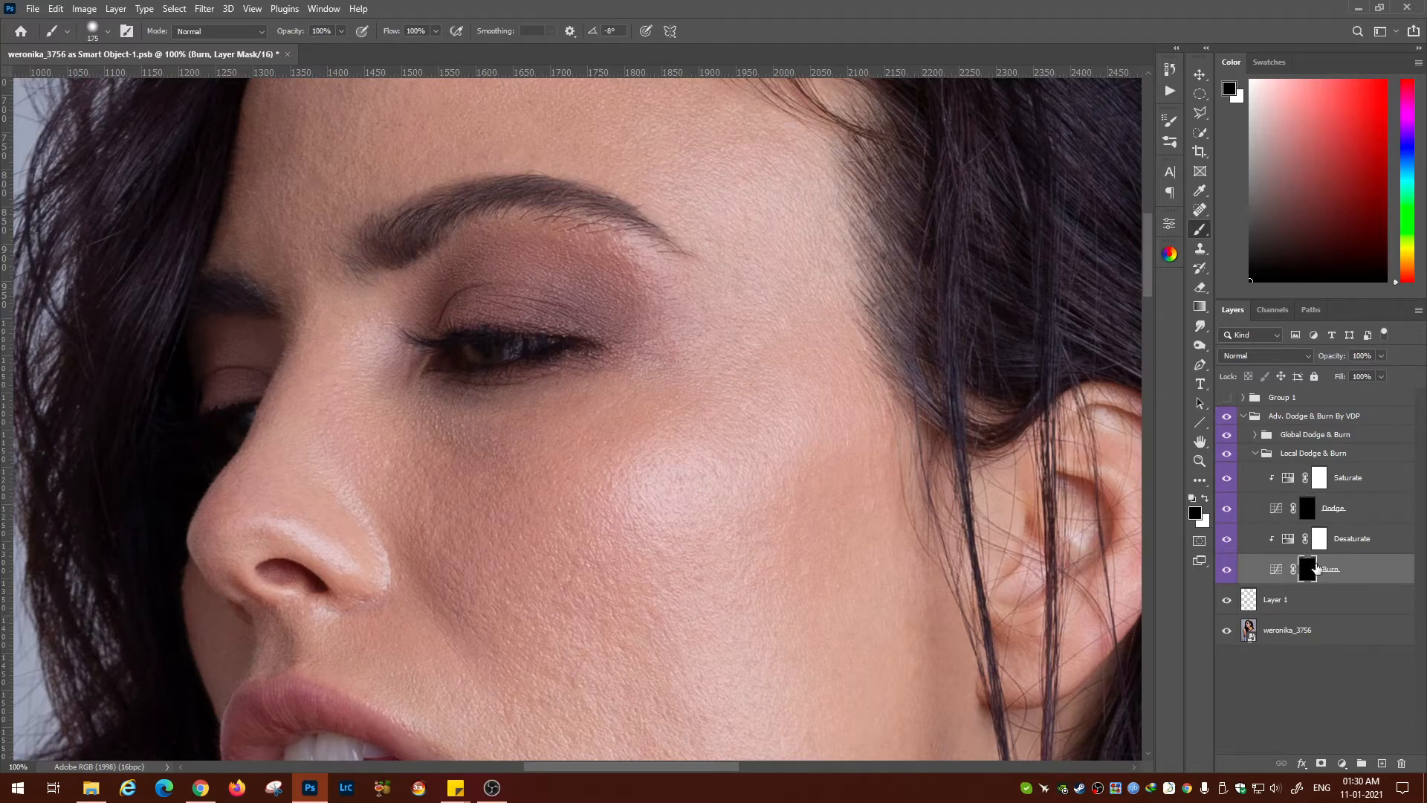
left_click(1263, 437)
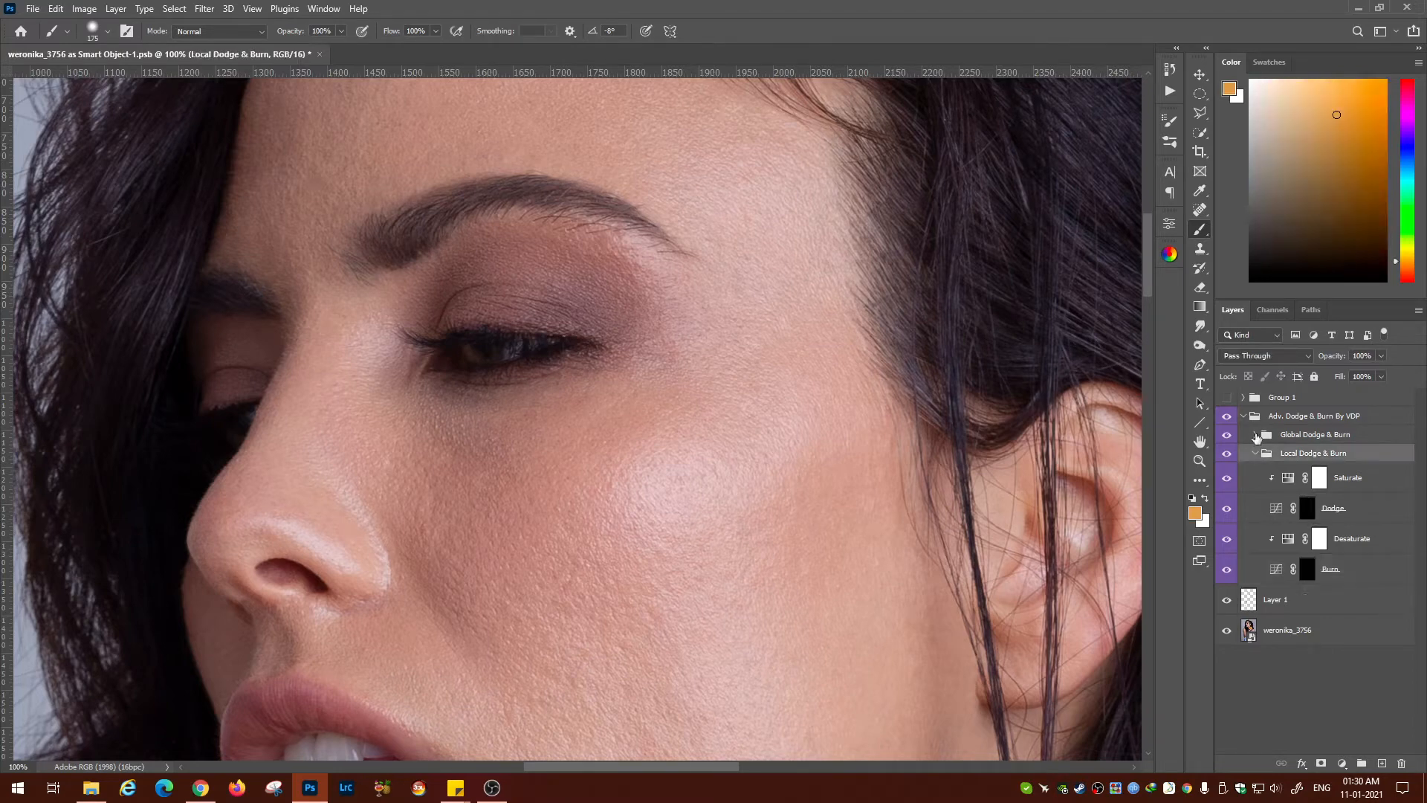
left_click(1243, 415)
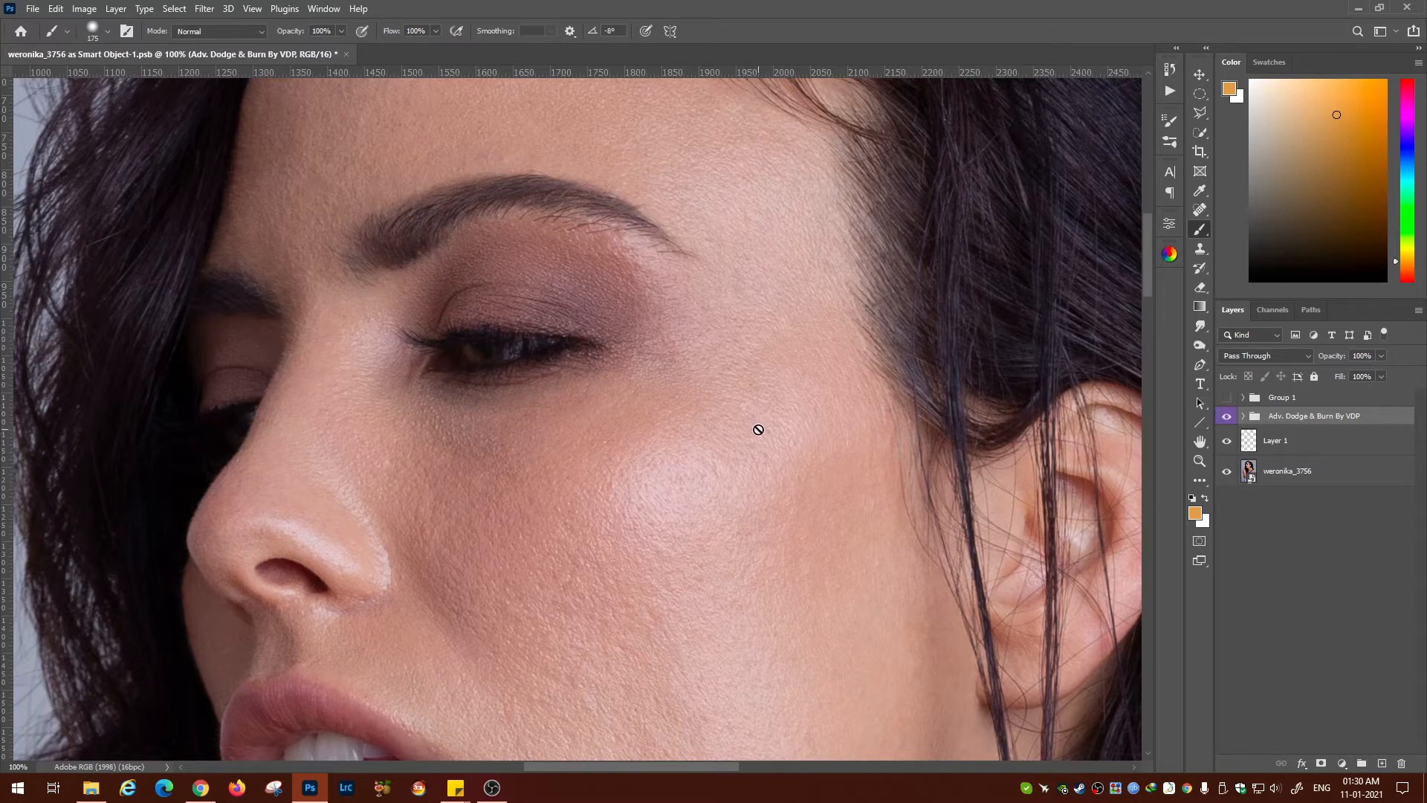
Run the Brightness action from the Retouching Actions set to add the Brightness visual aid above the dodge and burn group
left_click(1169, 90)
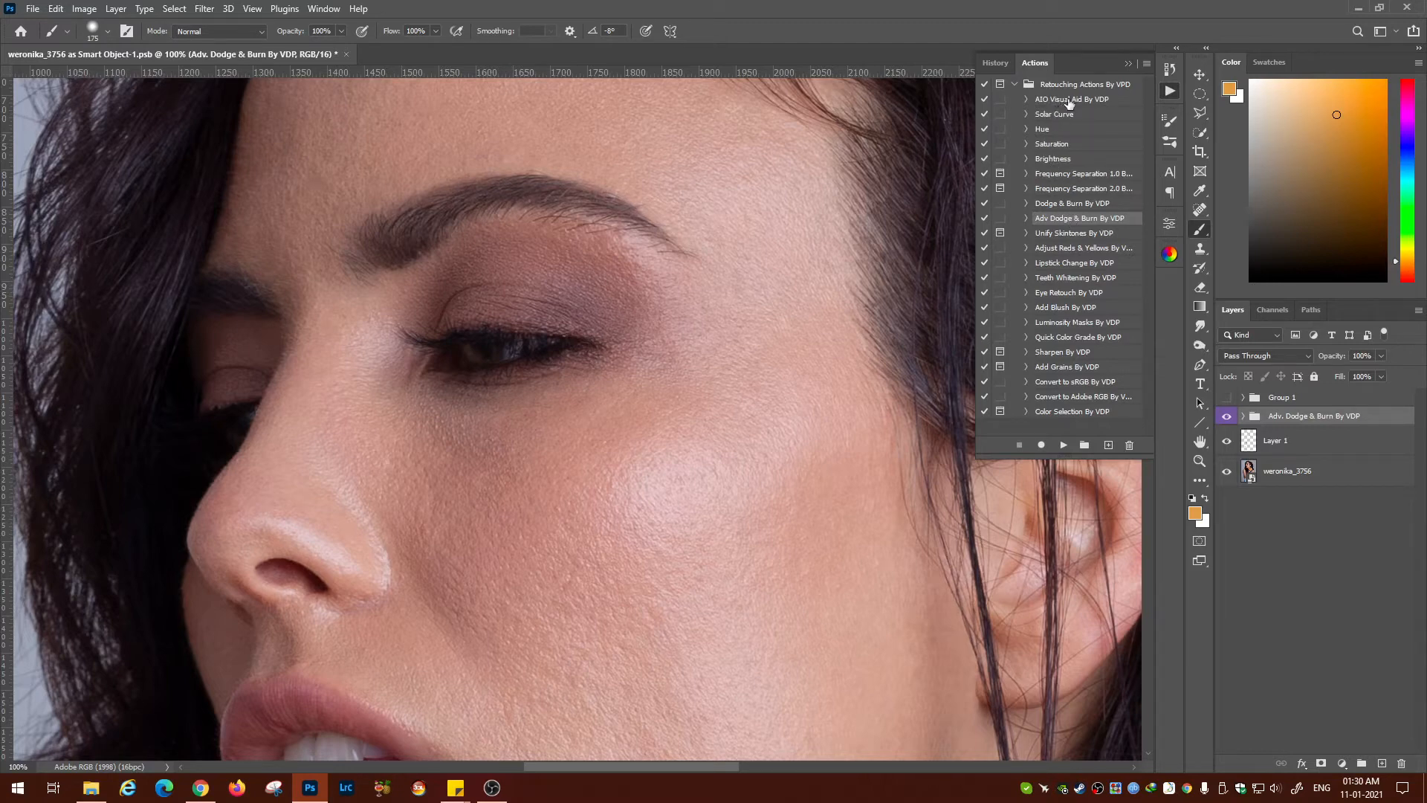
left_click(1045, 159)
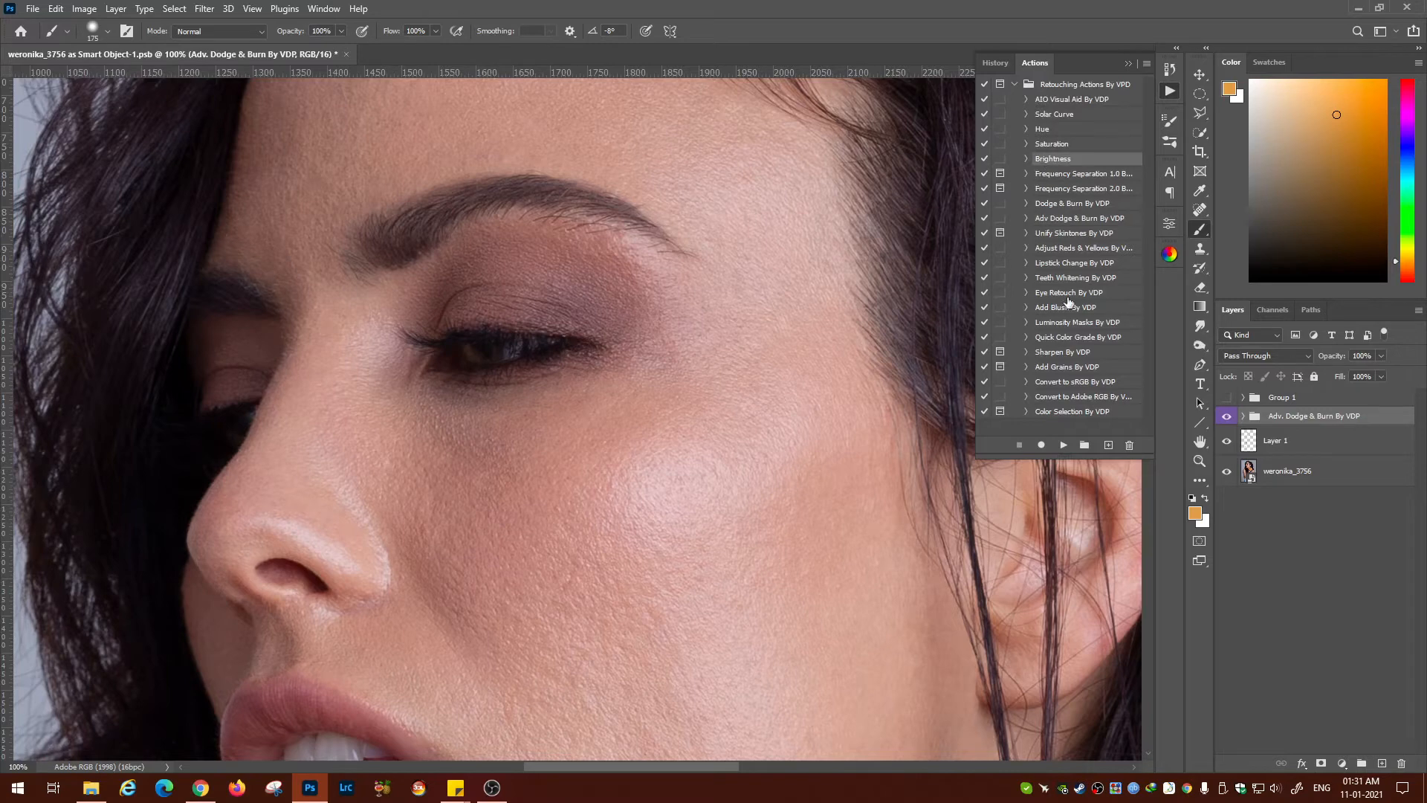
left_click(1063, 444)
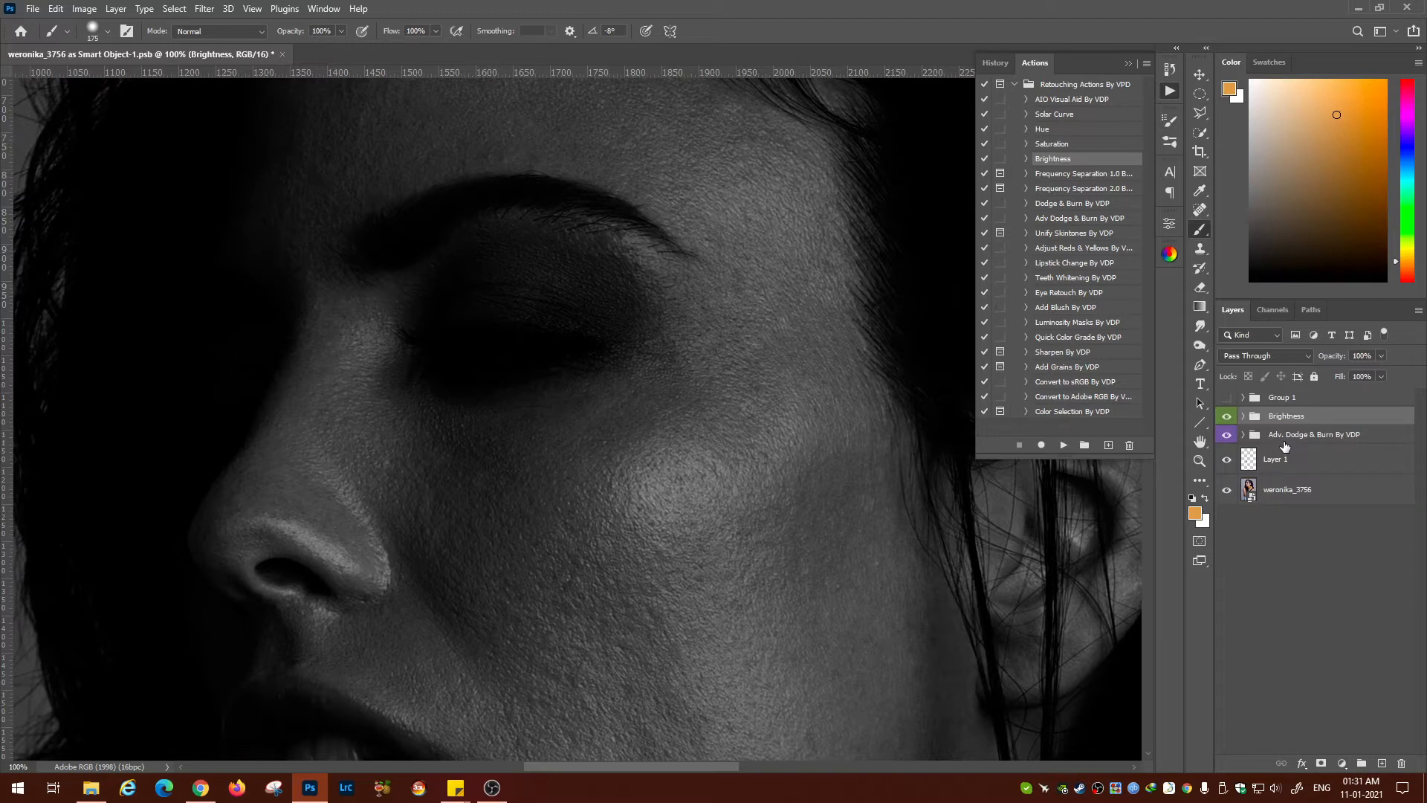
left_click(1170, 90)
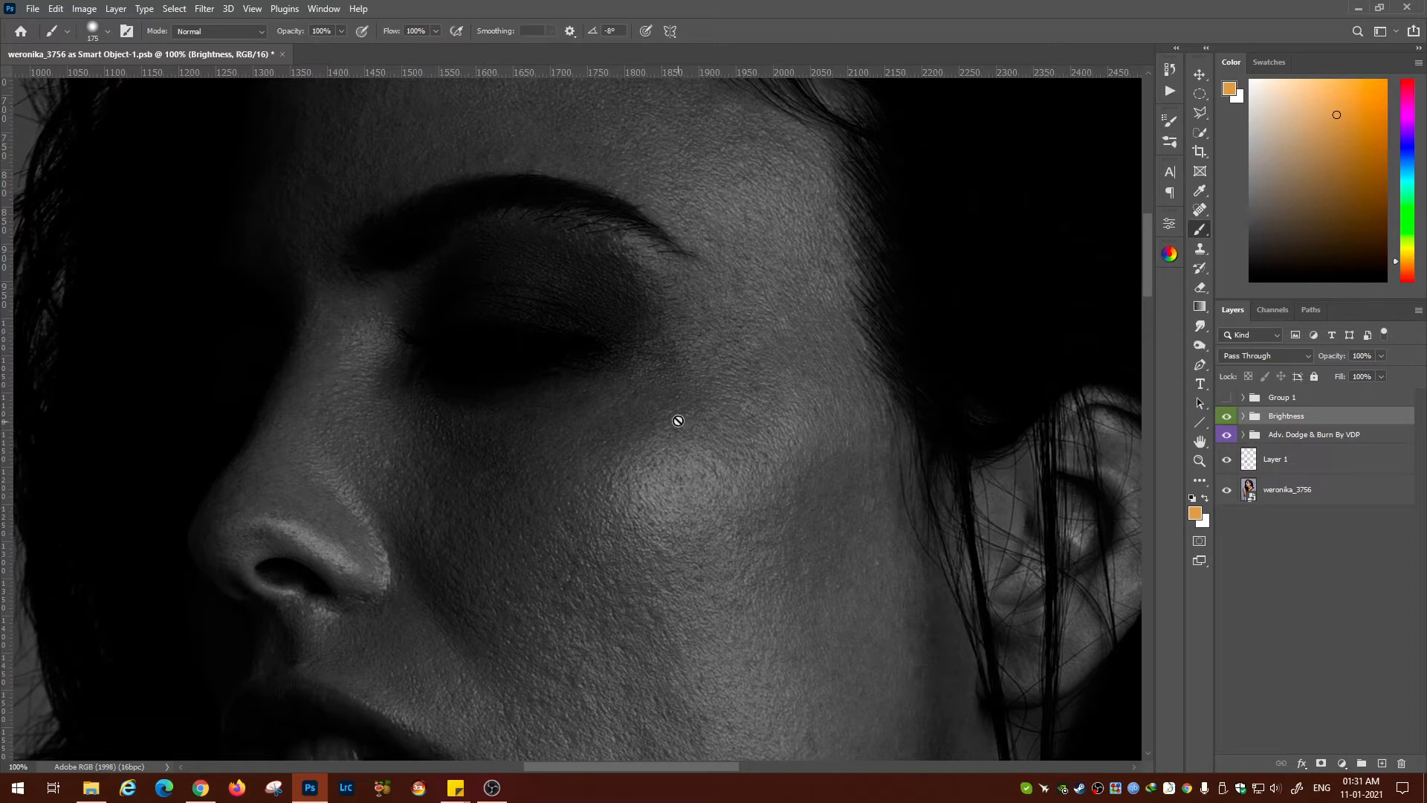
Make the Burn layer's mask in the Local Dodge & Burn group active for painting on the cheek
mouse_move(319, 580)
left_mouse_down()
mouse_move(478, 465)
mouse_move(494, 382)
mouse_move(722, 445)
mouse_move(714, 481)
mouse_move(749, 404)
mouse_move(755, 446)
mouse_move(714, 443)
left_mouse_up()
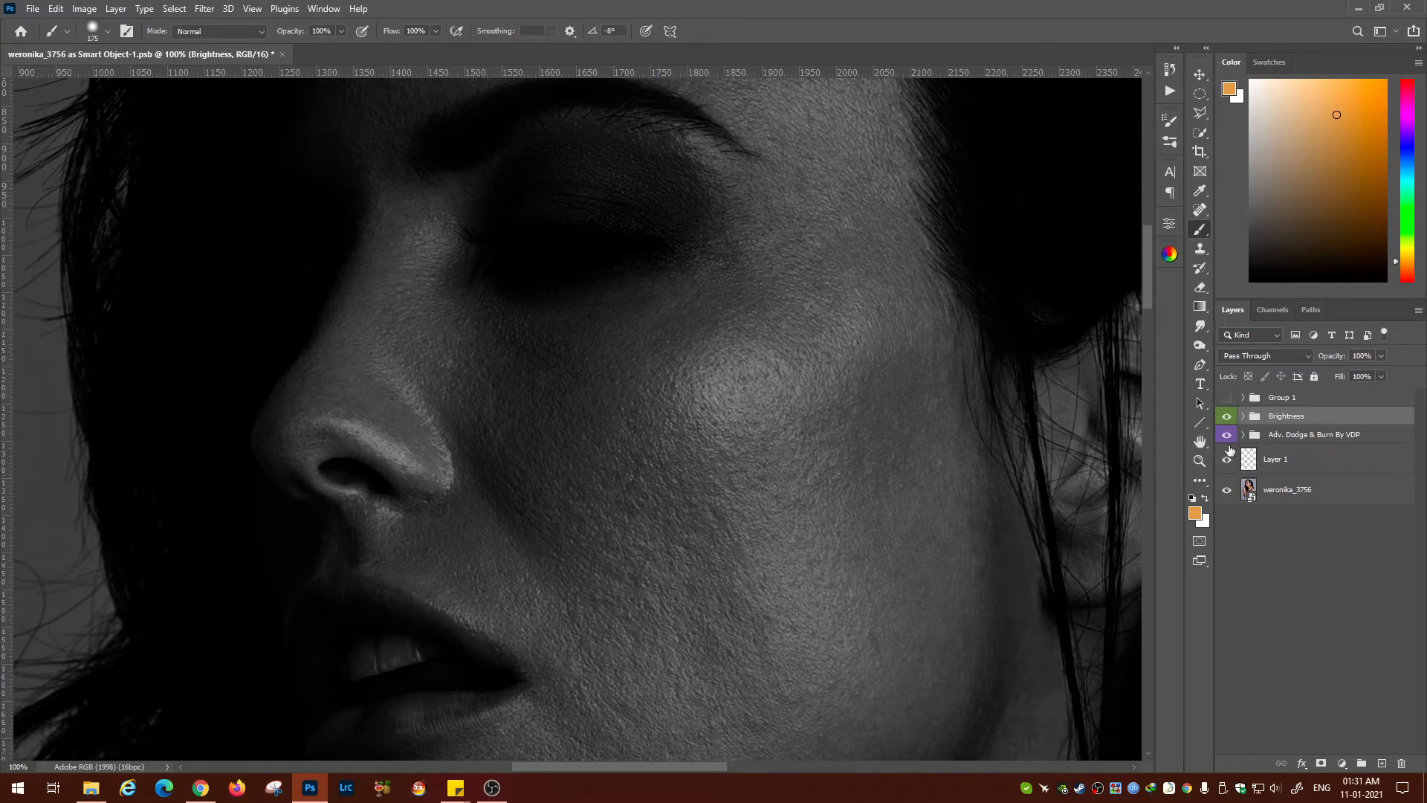
left_click(1243, 435)
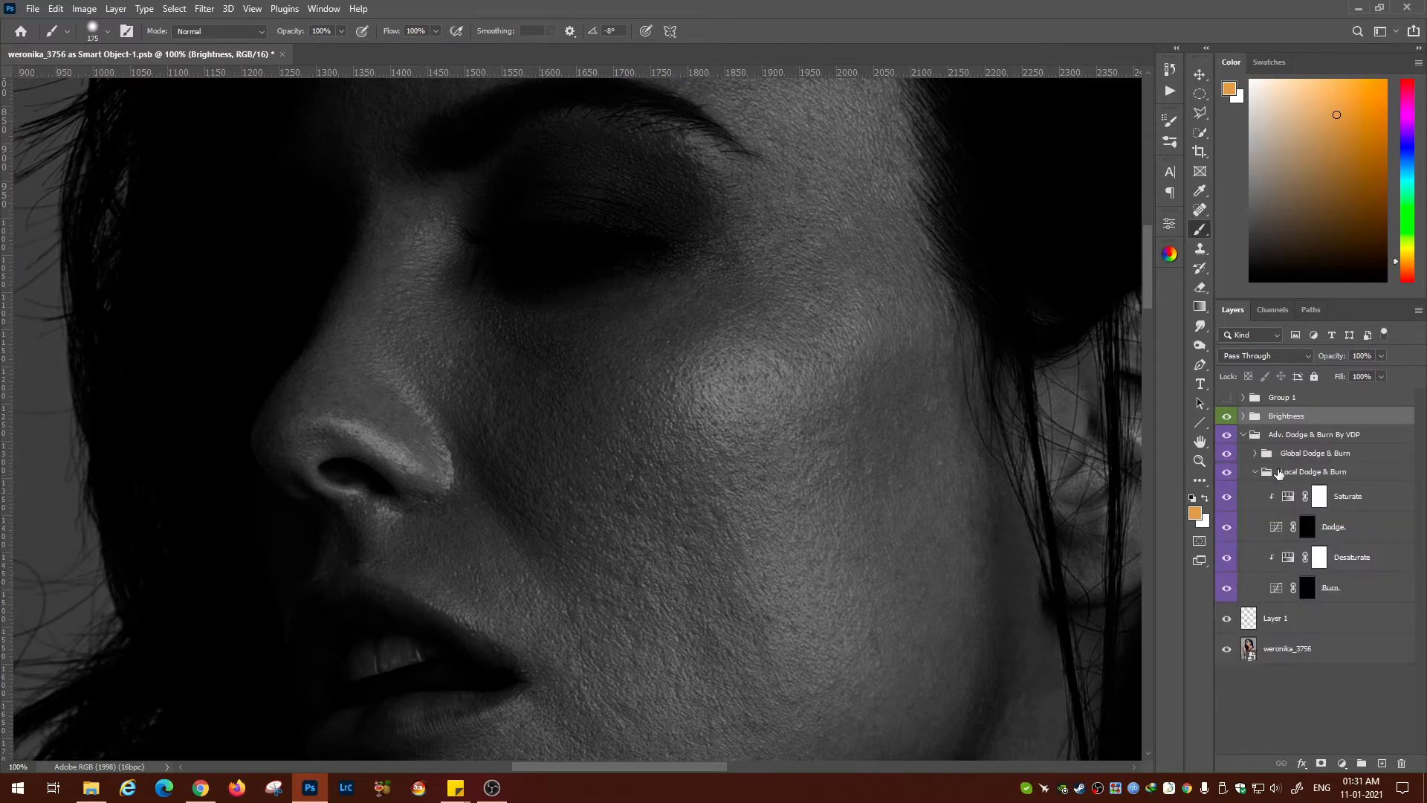
left_click(1306, 593)
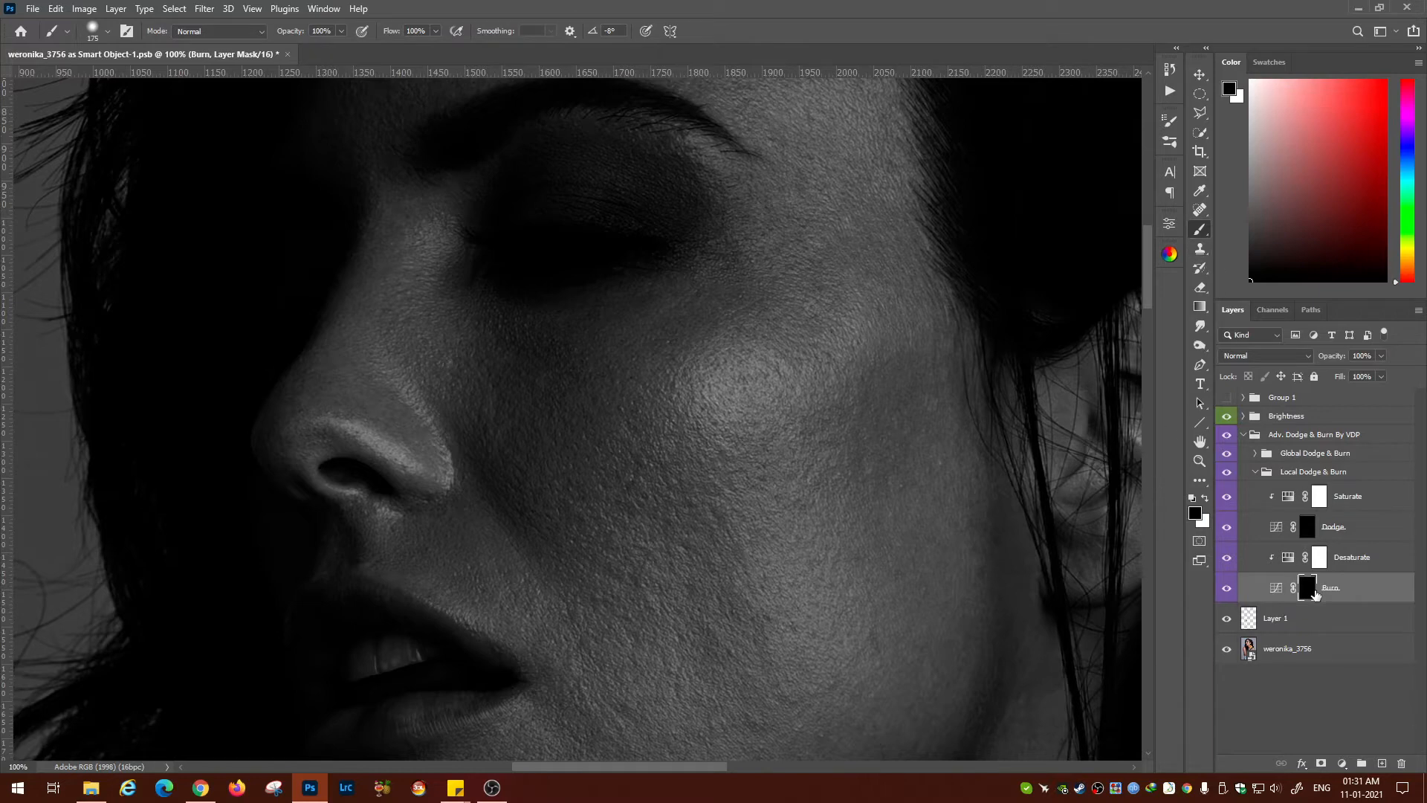
left_click_drag(774, 420, 768, 449)
left_click_drag(723, 367, 736, 304)
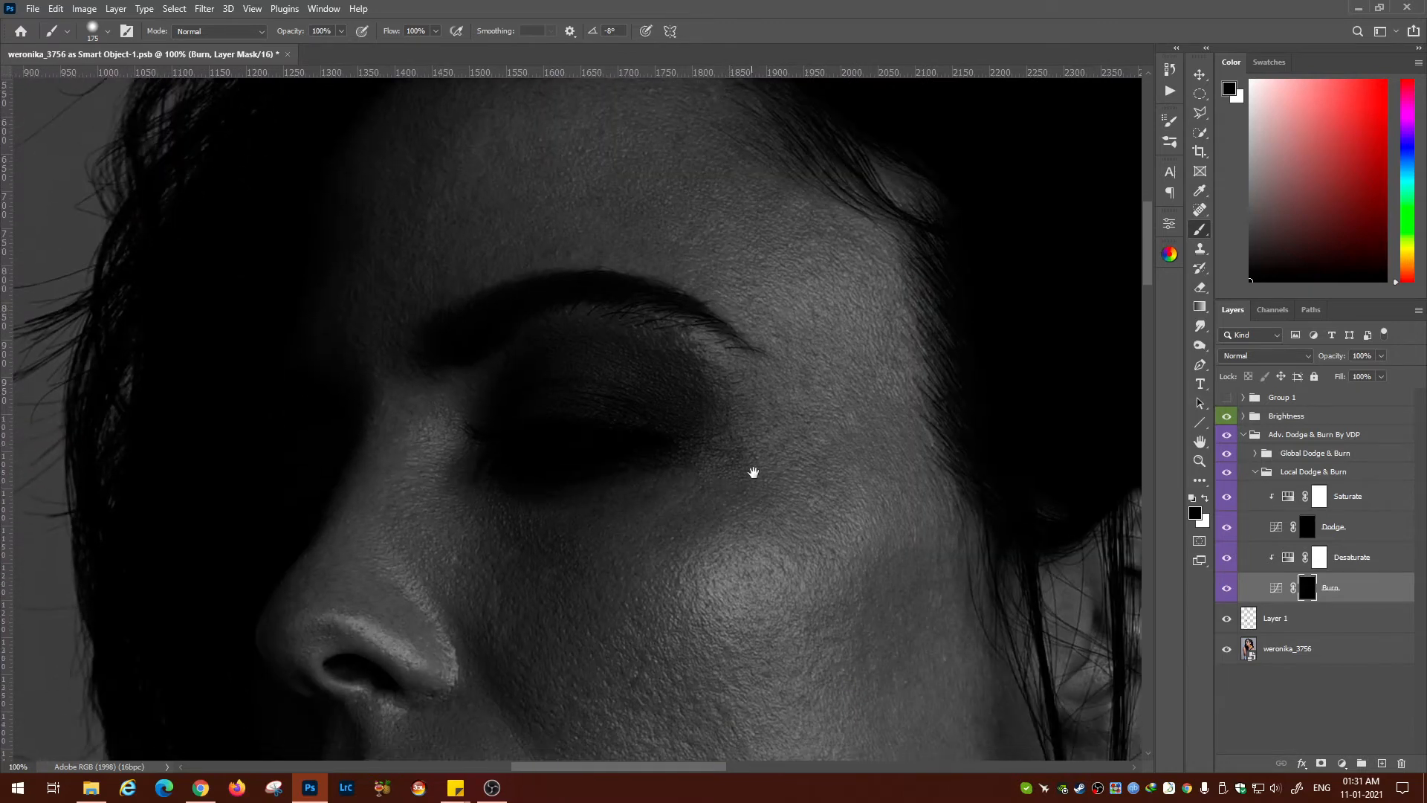
left_click_drag(751, 471, 727, 340)
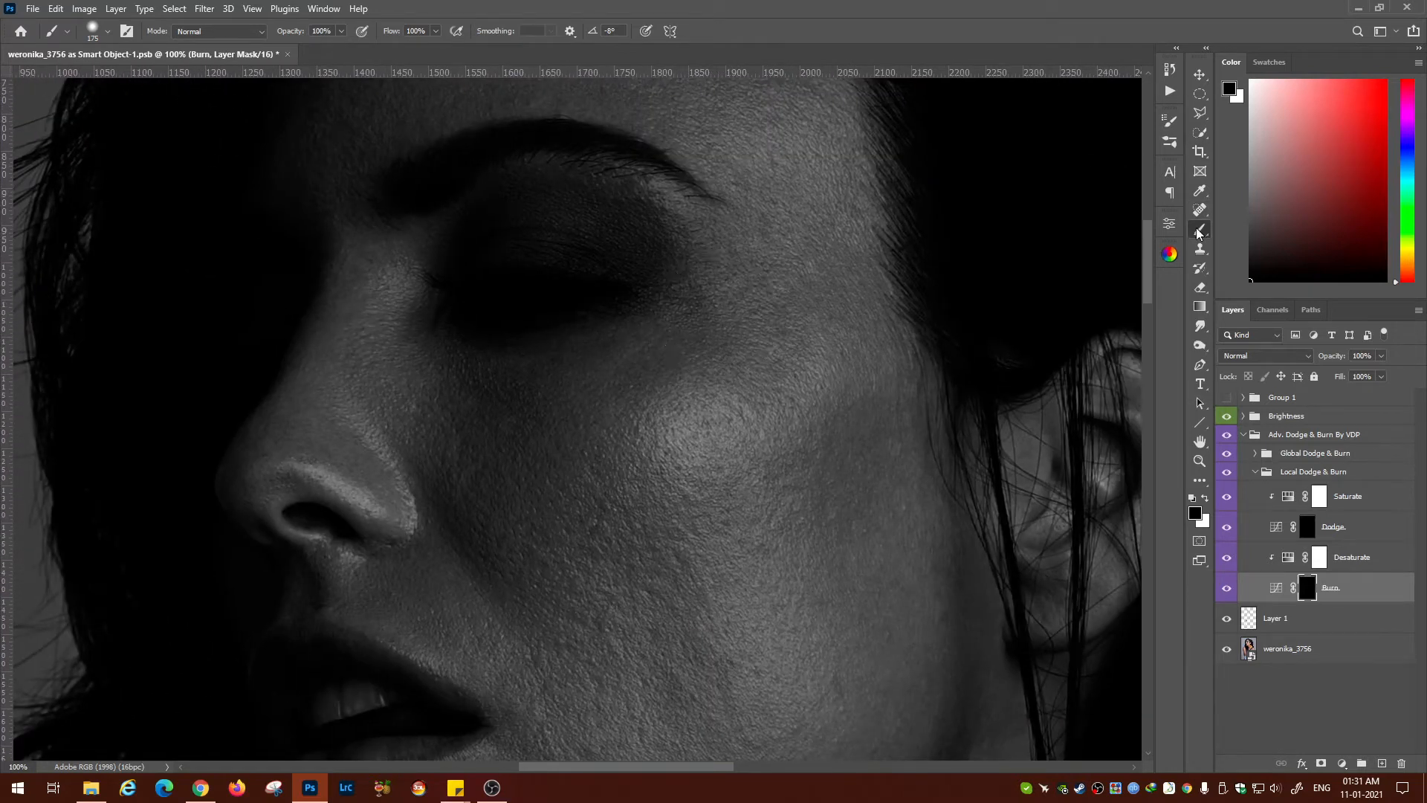
Set the brush to 1% flow and 50% opacity, and reduce its size to 9 pixels
left_click(435, 30)
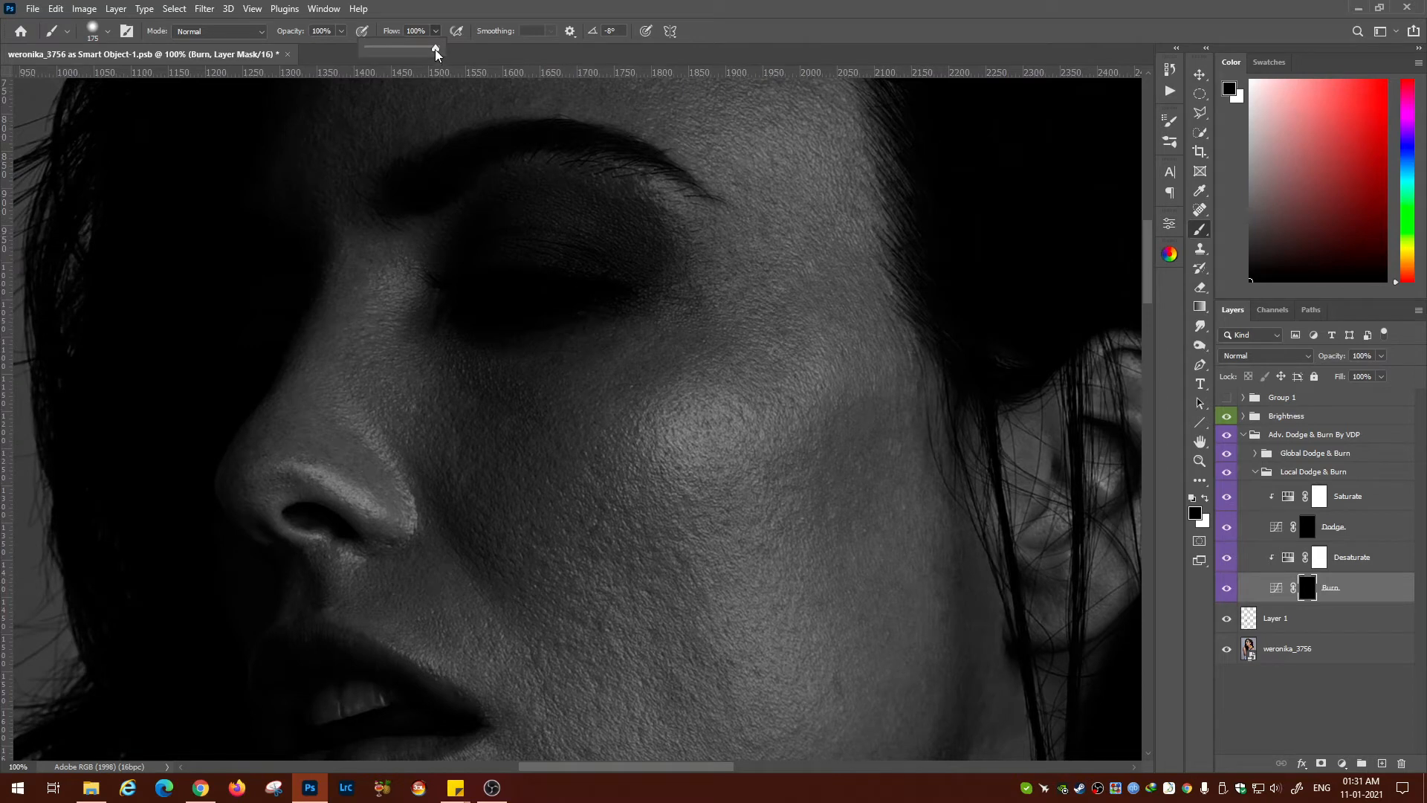
left_click_drag(435, 52, 261, 70)
left_click(297, 32)
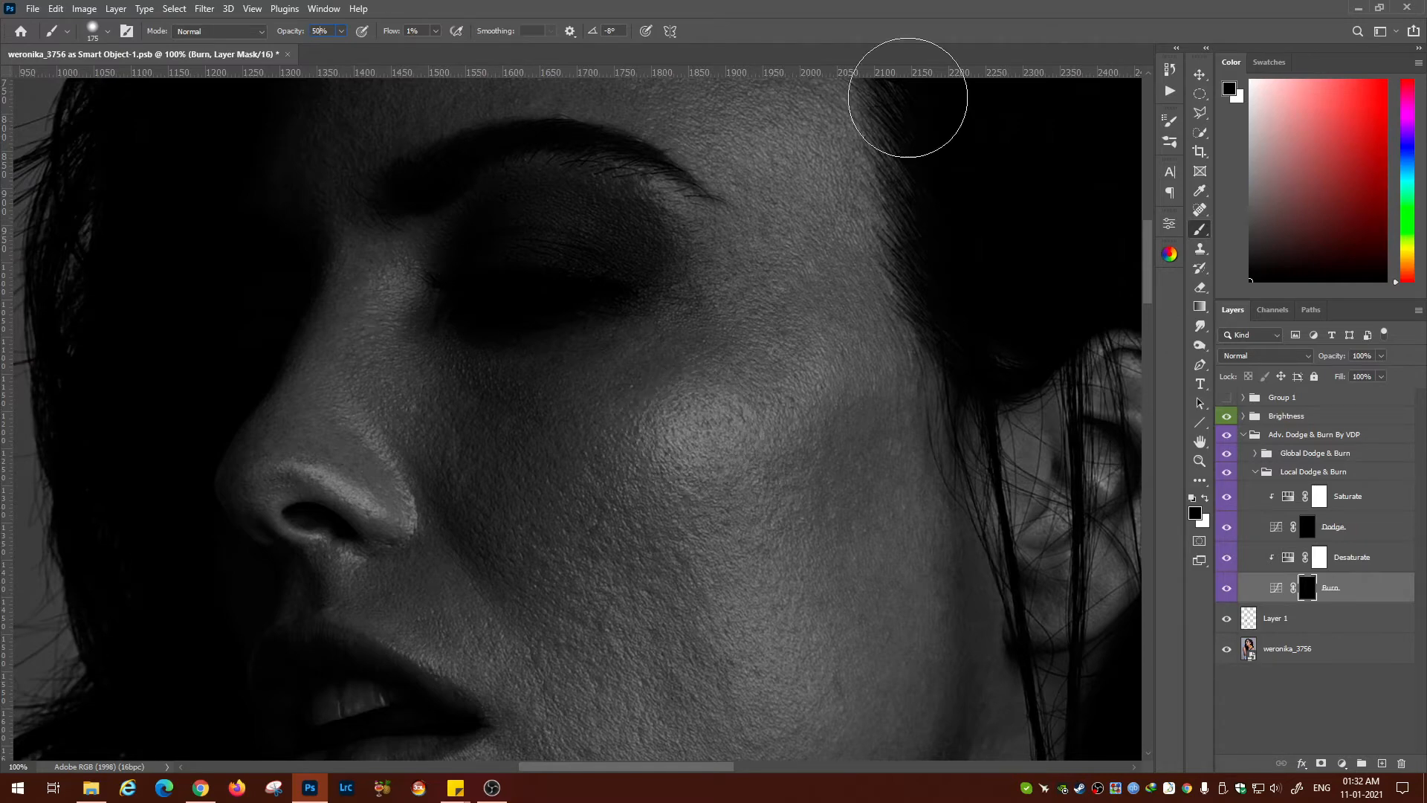
key("[")
key("[")
key("[")
key("[")
key("[")
key("[")
key("[")
key("[")
key("[")
key("[")
key("[")
key("[")
key("[")
key("[")
key("[")
key("[")
key("[")
Examine the tonal transitions in the black-and-white portrait as a whole, and the skin texture on the cheek up close
key("ctrl+plus")
key("ctrl+minus")
key("ctrl+minus")
key("ctrl+minus")
key("ctrl+minus")
key("ctrl+minus")
key("ctrl+minus")
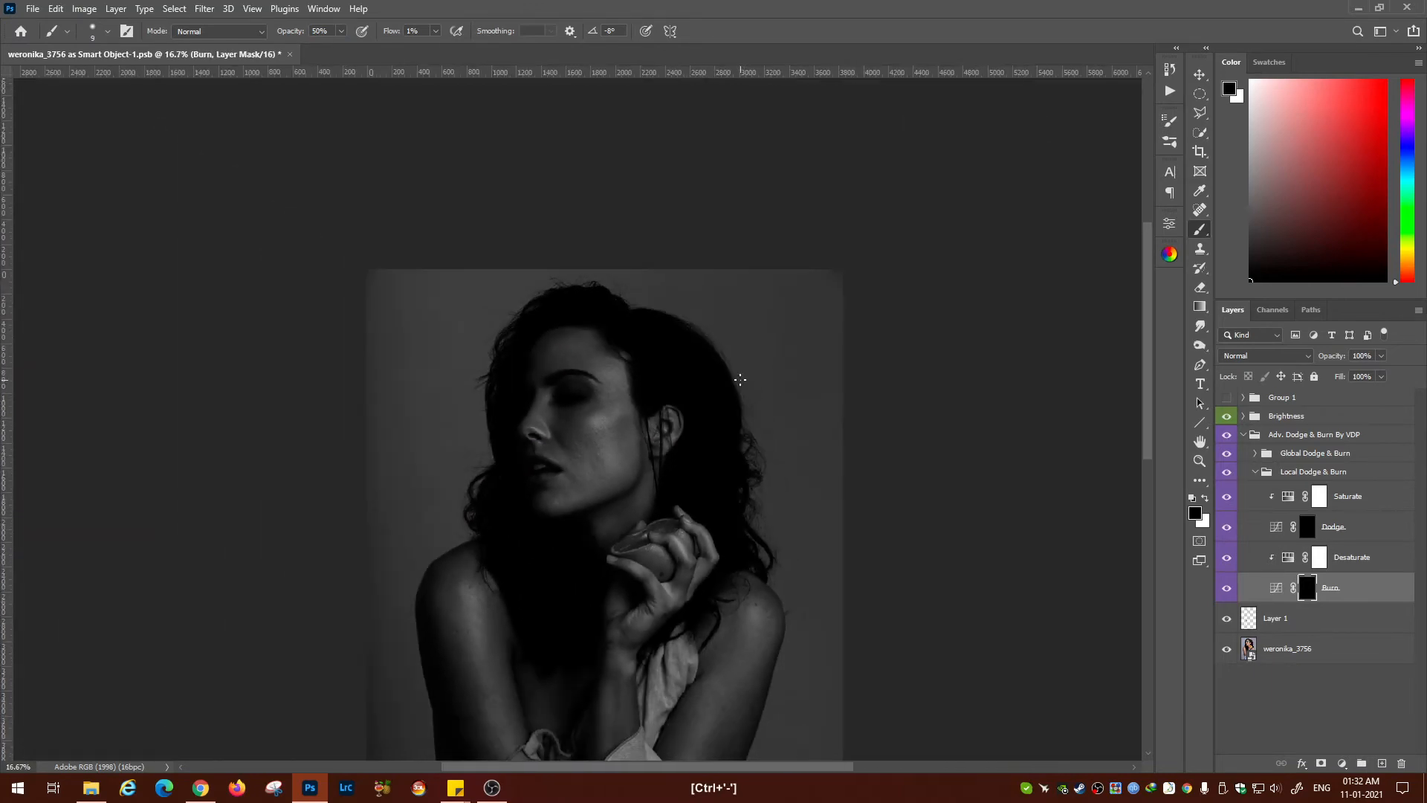
key("ctrl+minus")
key("ctrl+plus")
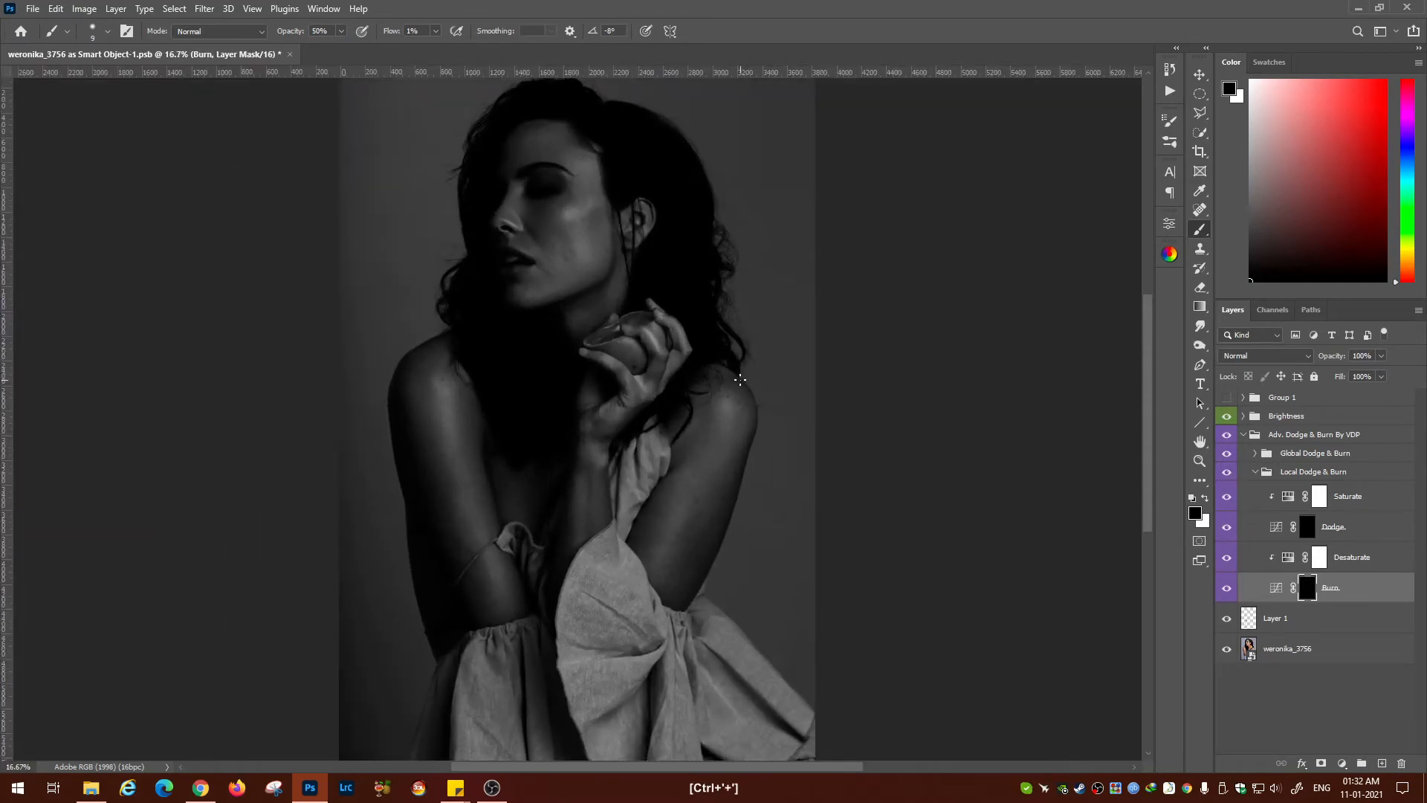
key("ctrl+plus")
key("ctrl+plus")
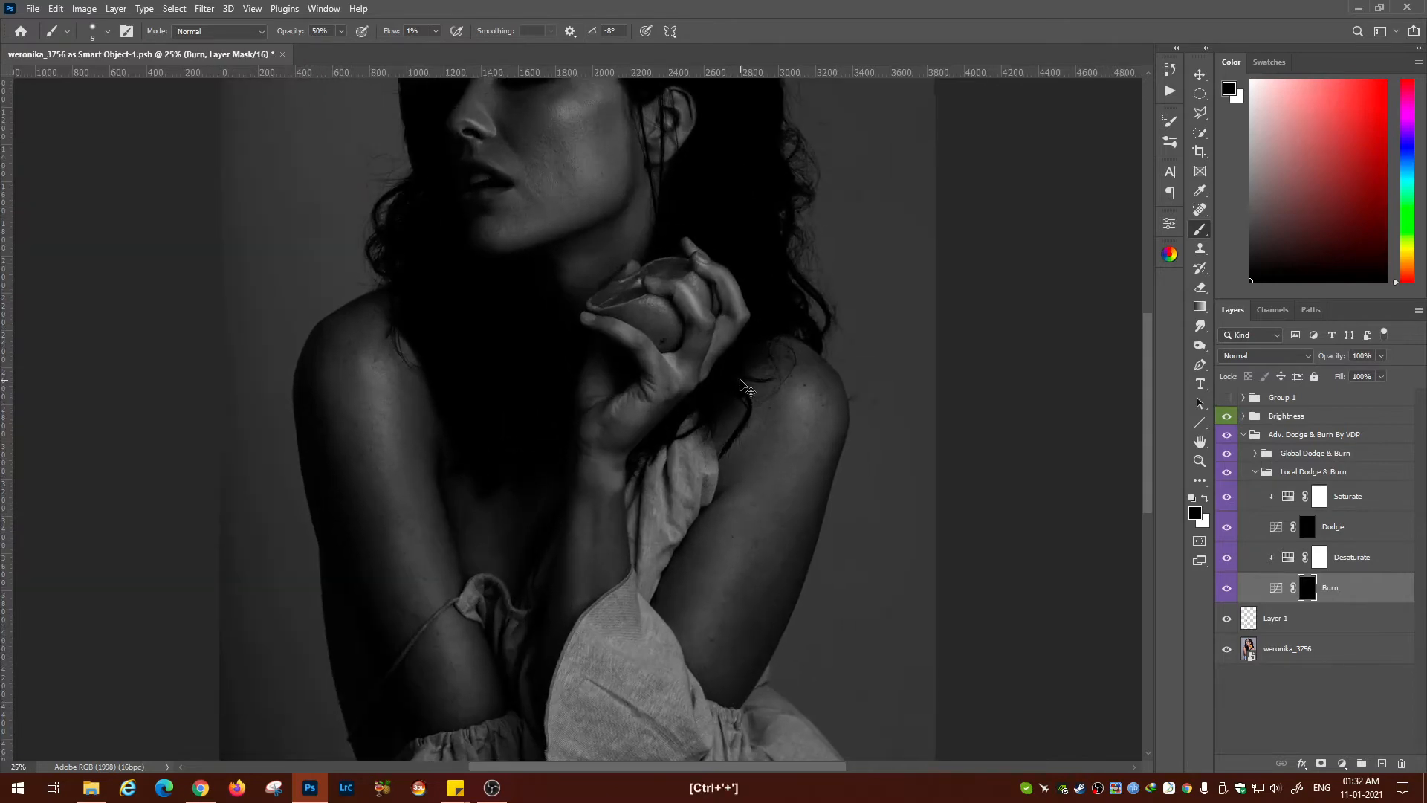
key("ctrl+plus")
scroll(659, 446, "up", 5)
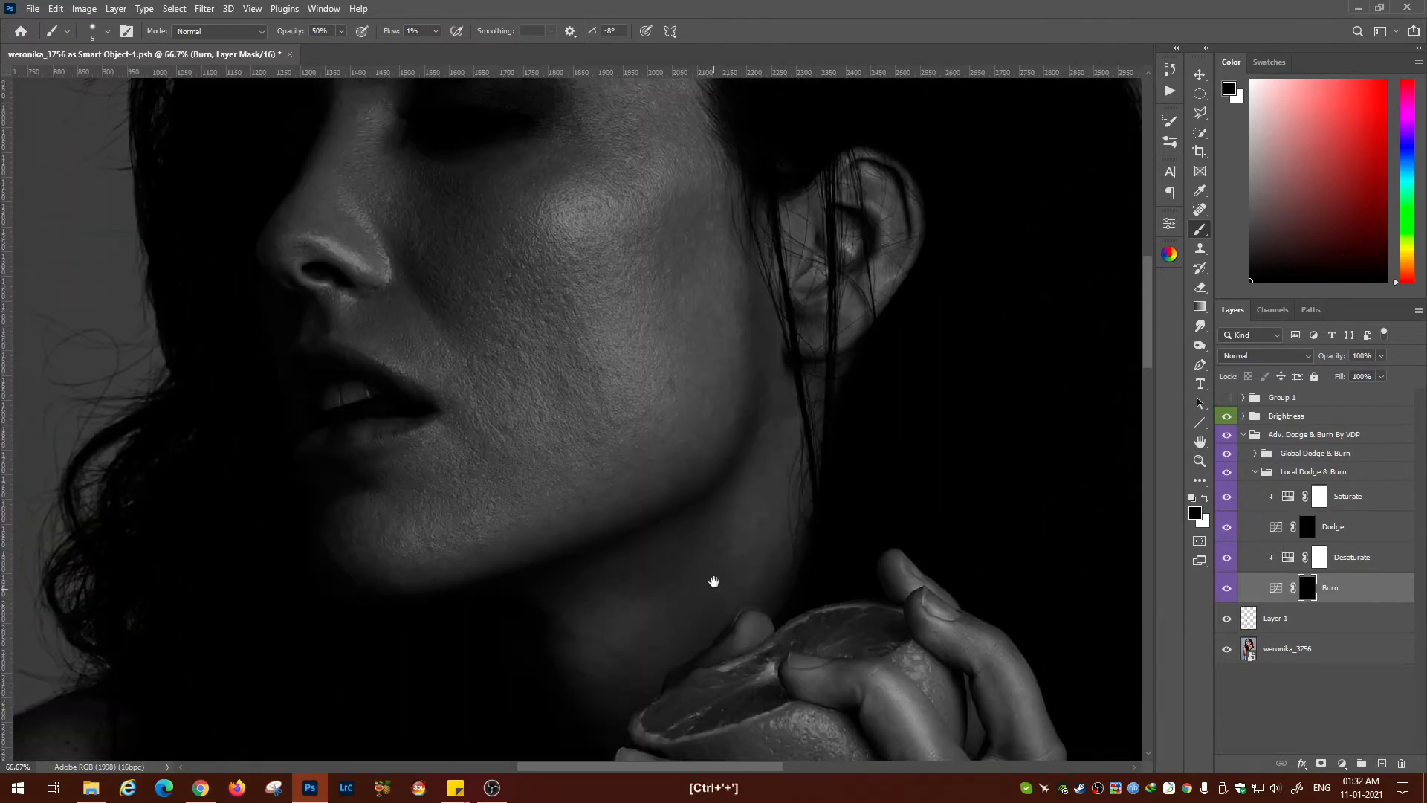
key("ctrl+plus")
key("ctrl+plus")
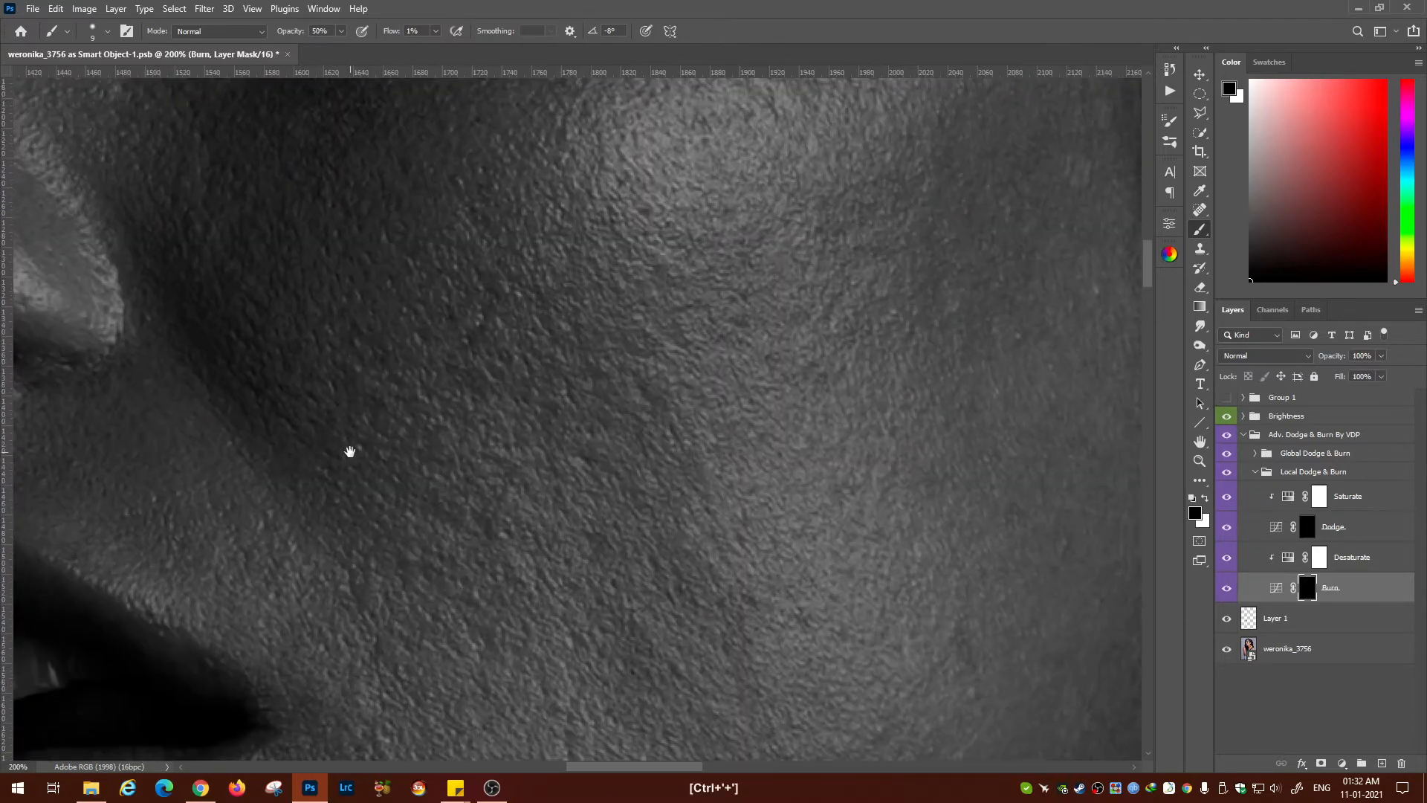
key("ctrl+minus")
left_click_drag(577, 385, 672, 551)
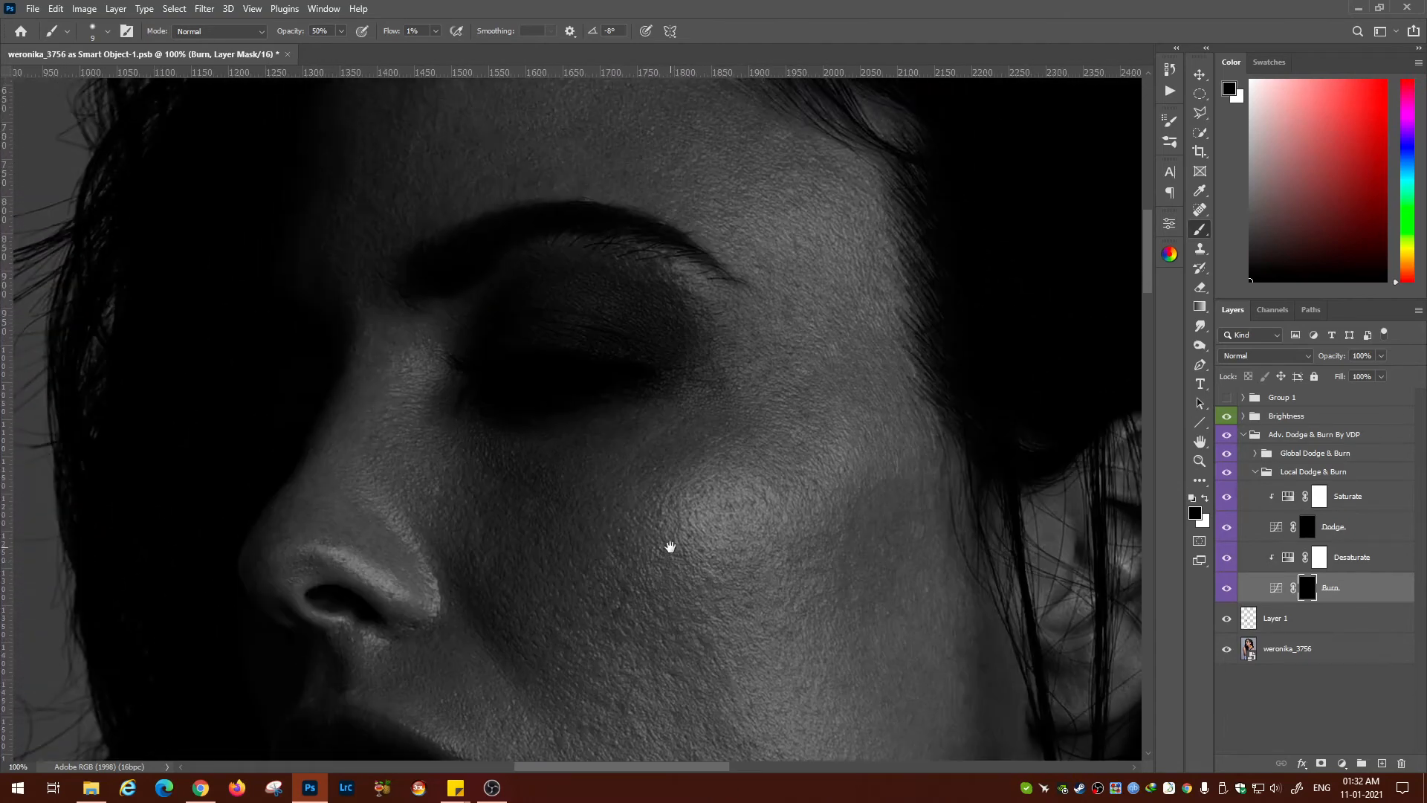
Make the Dodge layer's mask active with white as the foreground color and paint over the dark spots on the cheek
left_click_drag(727, 467, 681, 442)
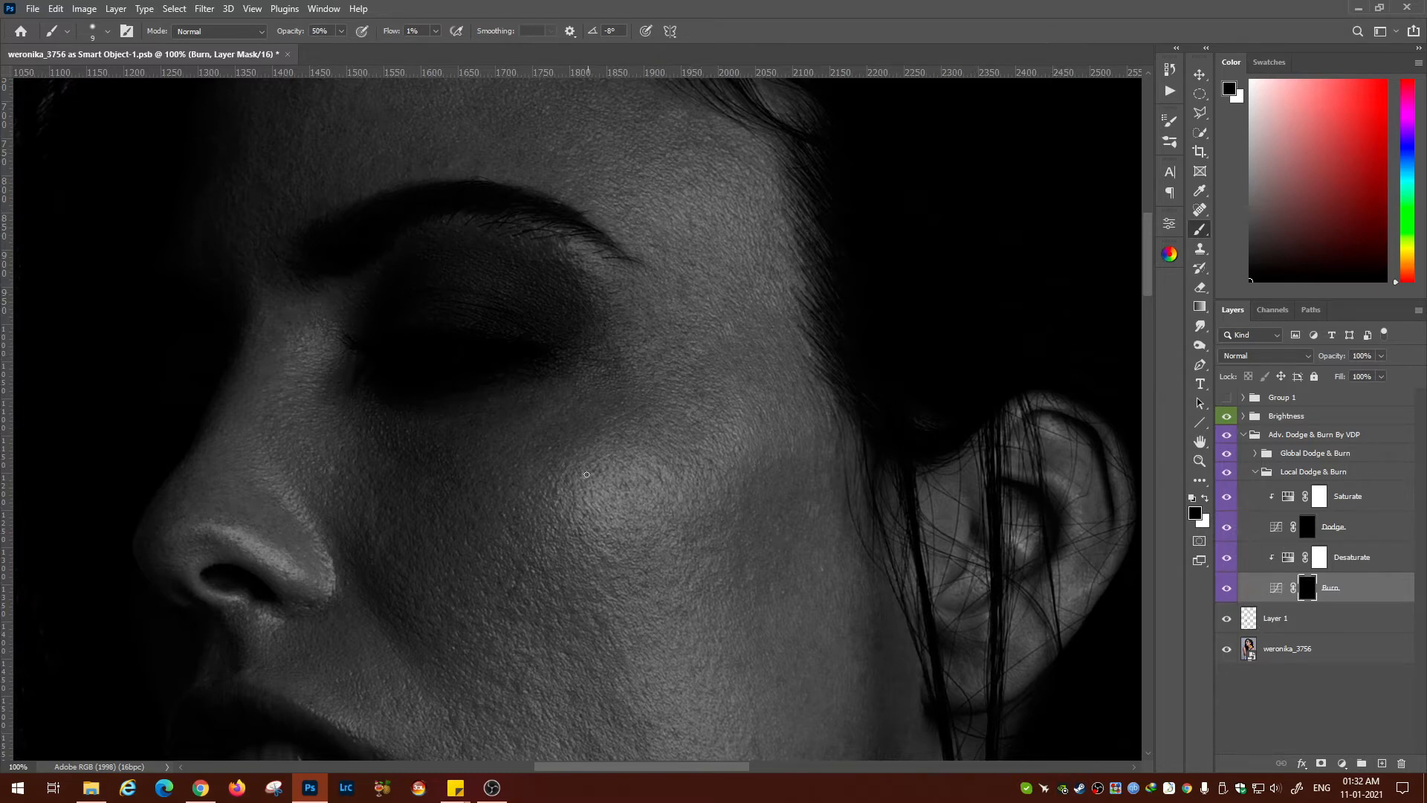
left_click_drag(587, 474, 593, 493)
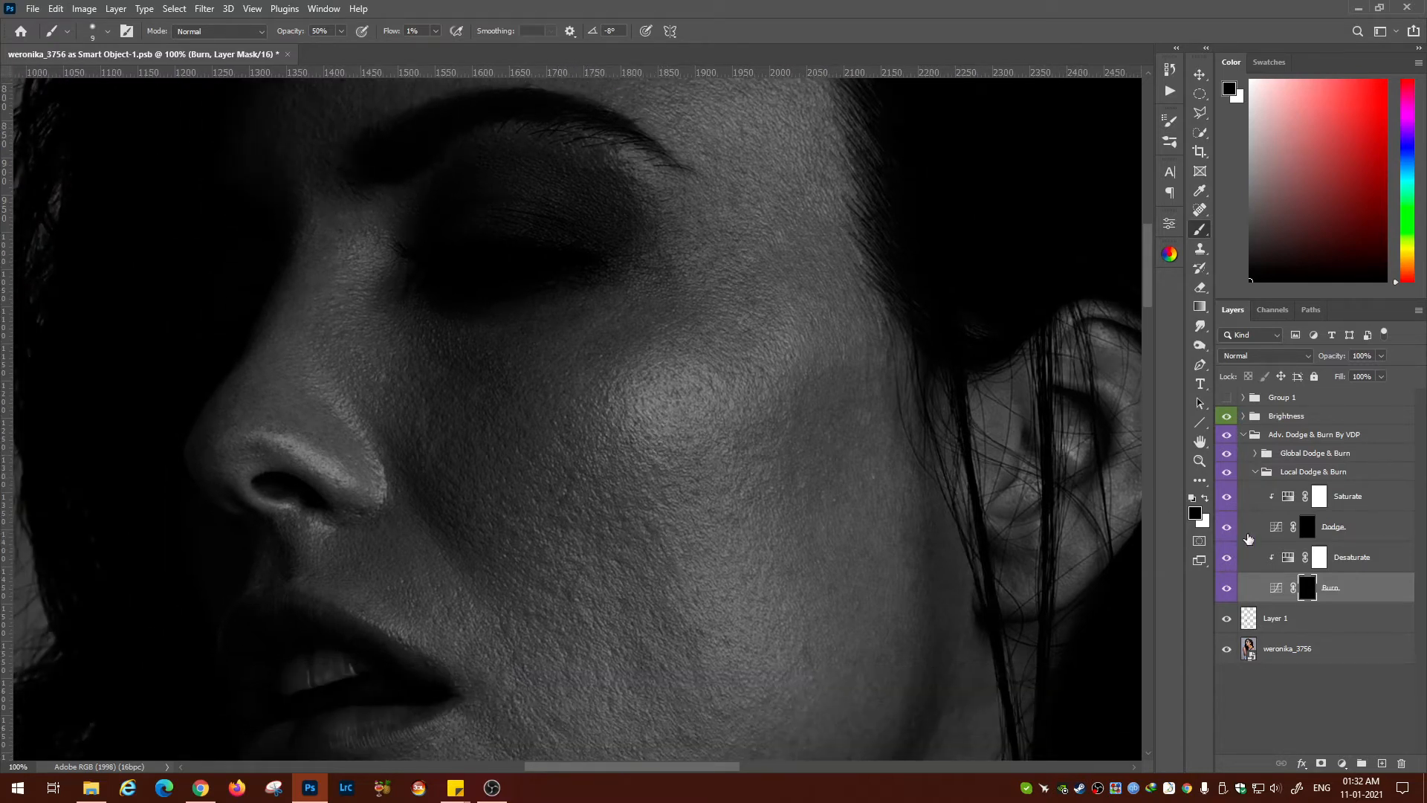
left_click(1309, 529)
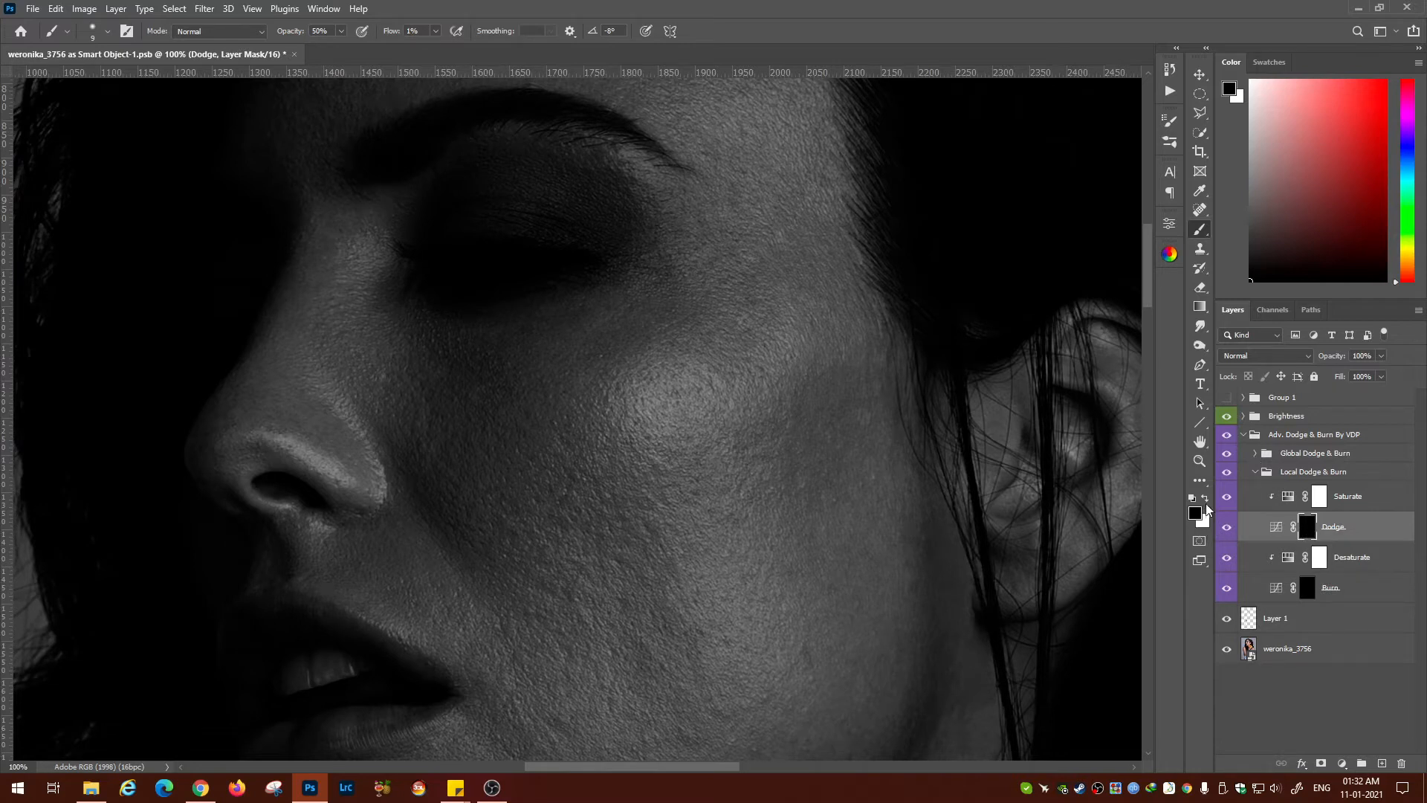
left_click(1206, 500)
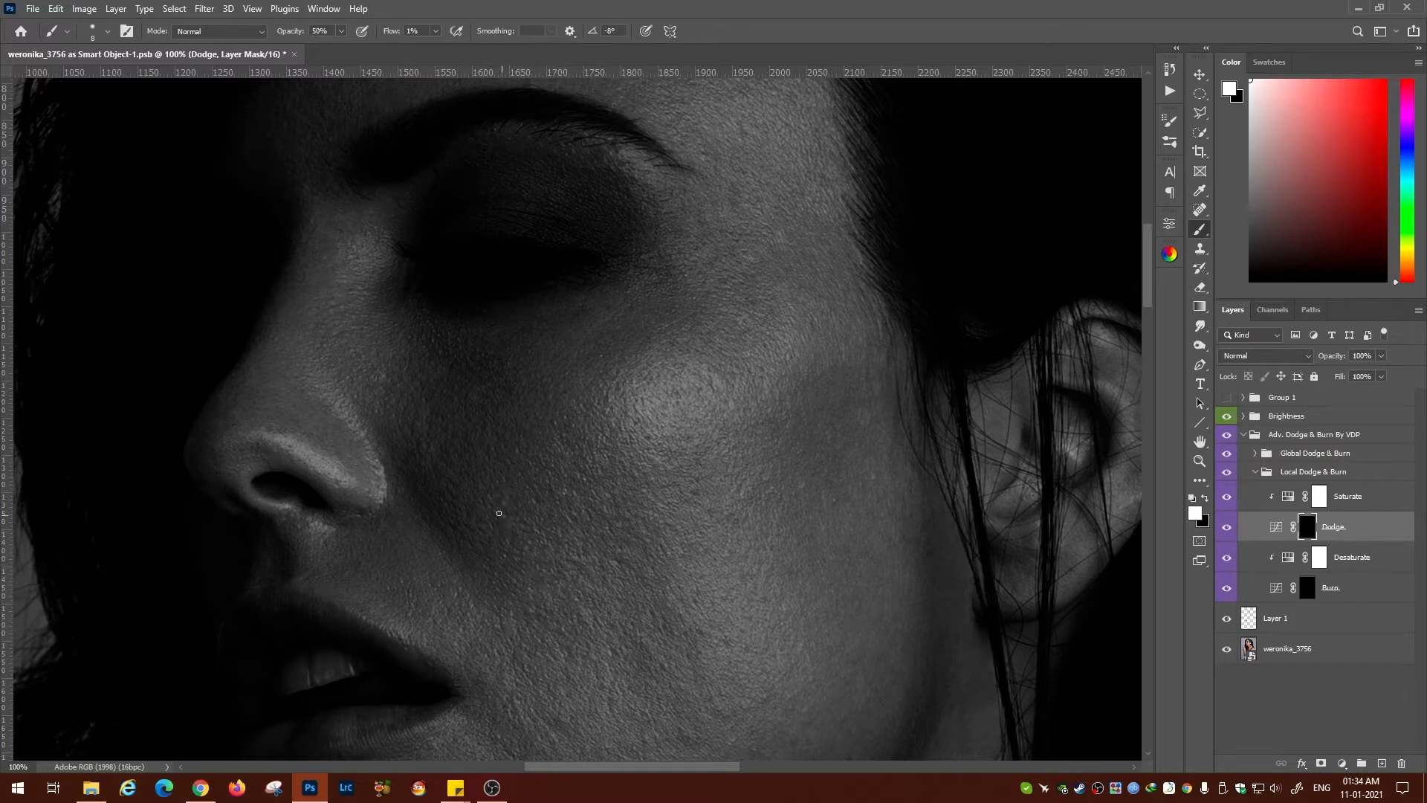
key("bracketright")
Hide the Brightness visual aid and compare the skin with and without the Local Dodge & Burn group
left_click(1229, 474)
left_click(1227, 416)
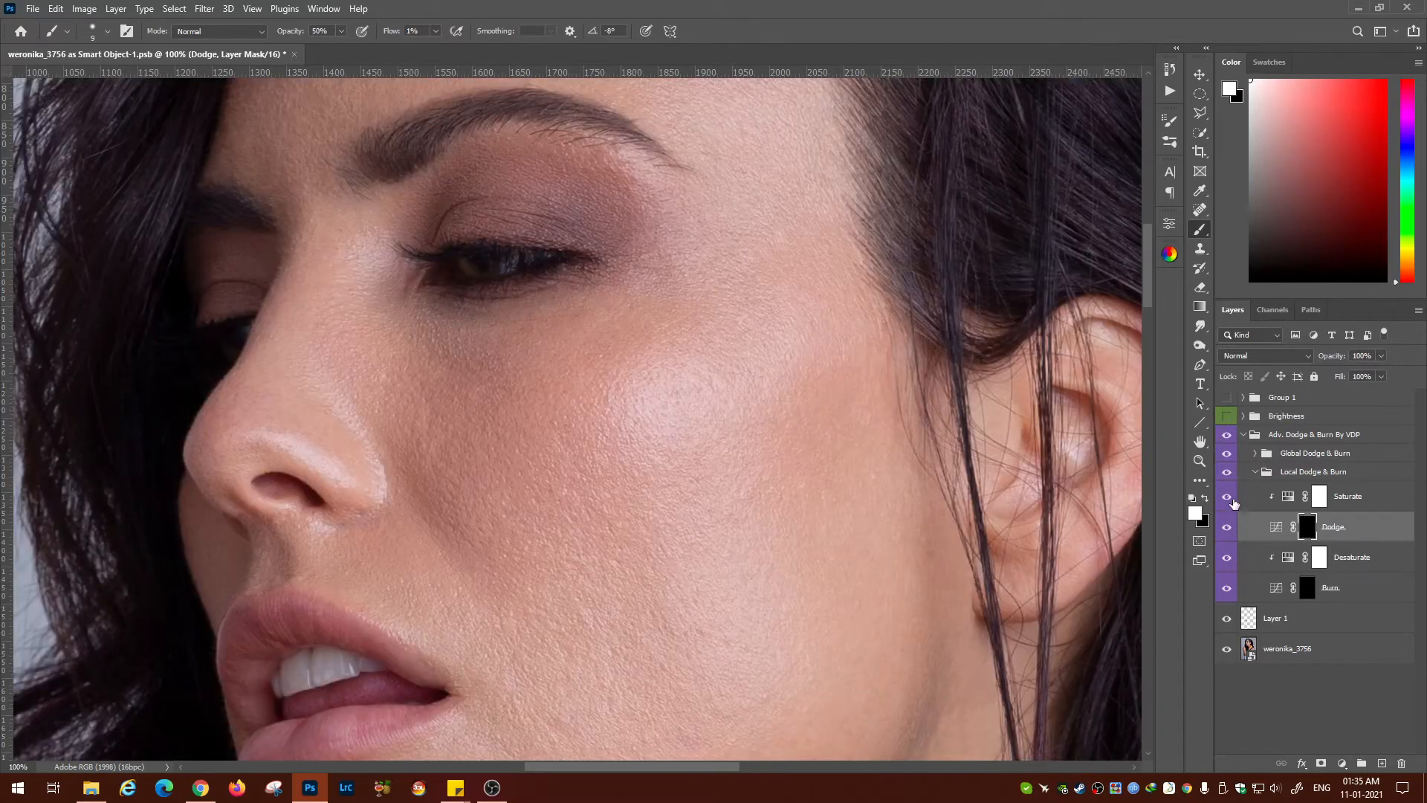
left_click(1227, 472)
left_click(1227, 472)
Lighten uneven patches on the cheek in color on the Dodge mask, varying the brush size and finishing at 9 pixels
key("bracketright")
key("bracketright")
key("bracketright")
key("bracketright")
mouse_move(787, 383)
left_mouse_down()
mouse_move(806, 359)
mouse_move(792, 408)
left_mouse_up()
key("bracketleft")
key("bracketleft")
key("bracketleft")
key("bracketright")
key("bracketright")
key("bracketright")
key("bracketright")
key("bracketleft")
key("bracketleft")
key("bracketleft")
scroll(620, 466, "down", 3)
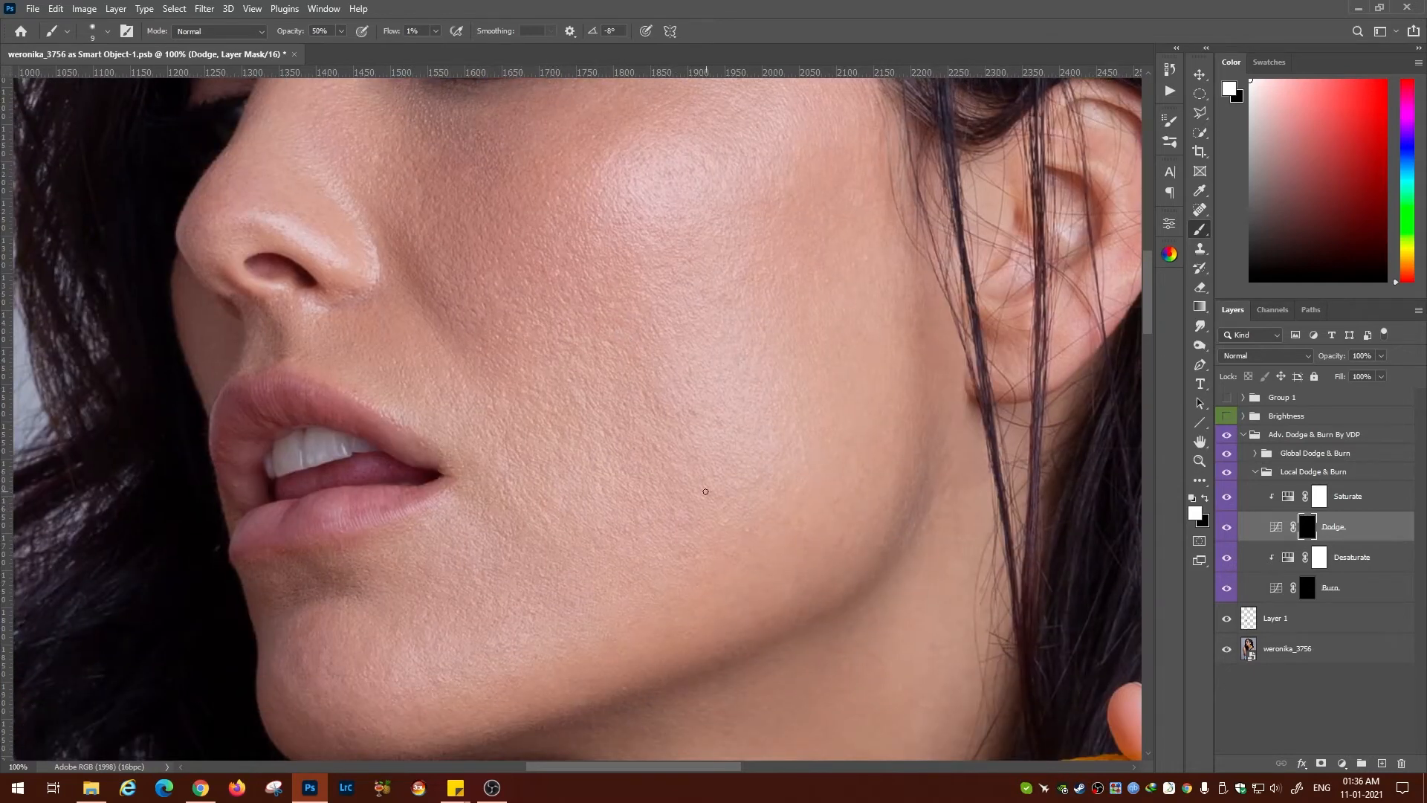
Show the Brightness visual aid and retouch the outer cheek on the Burn and Dodge masks at 2% opacity and 100% flow
key("shift+0")
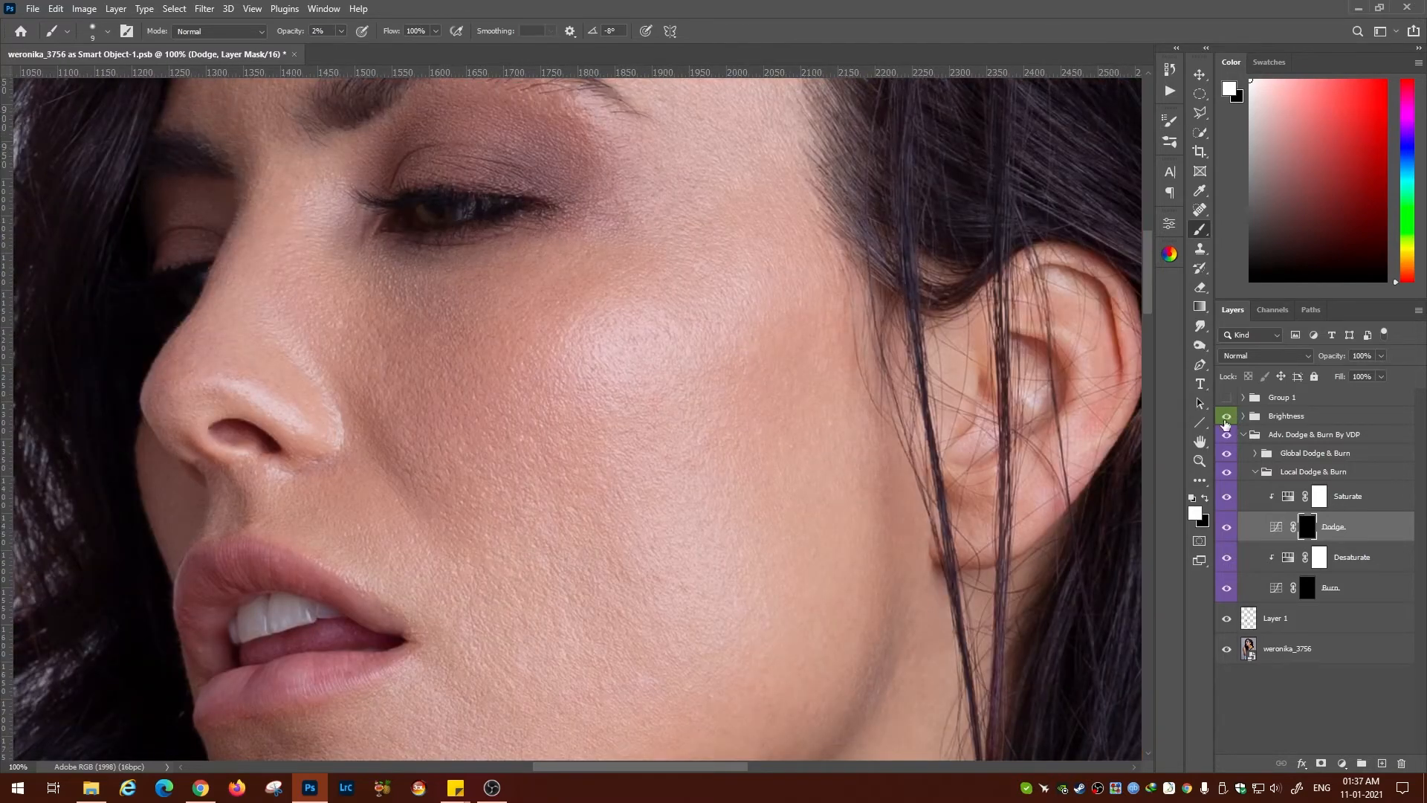
left_click(1225, 416)
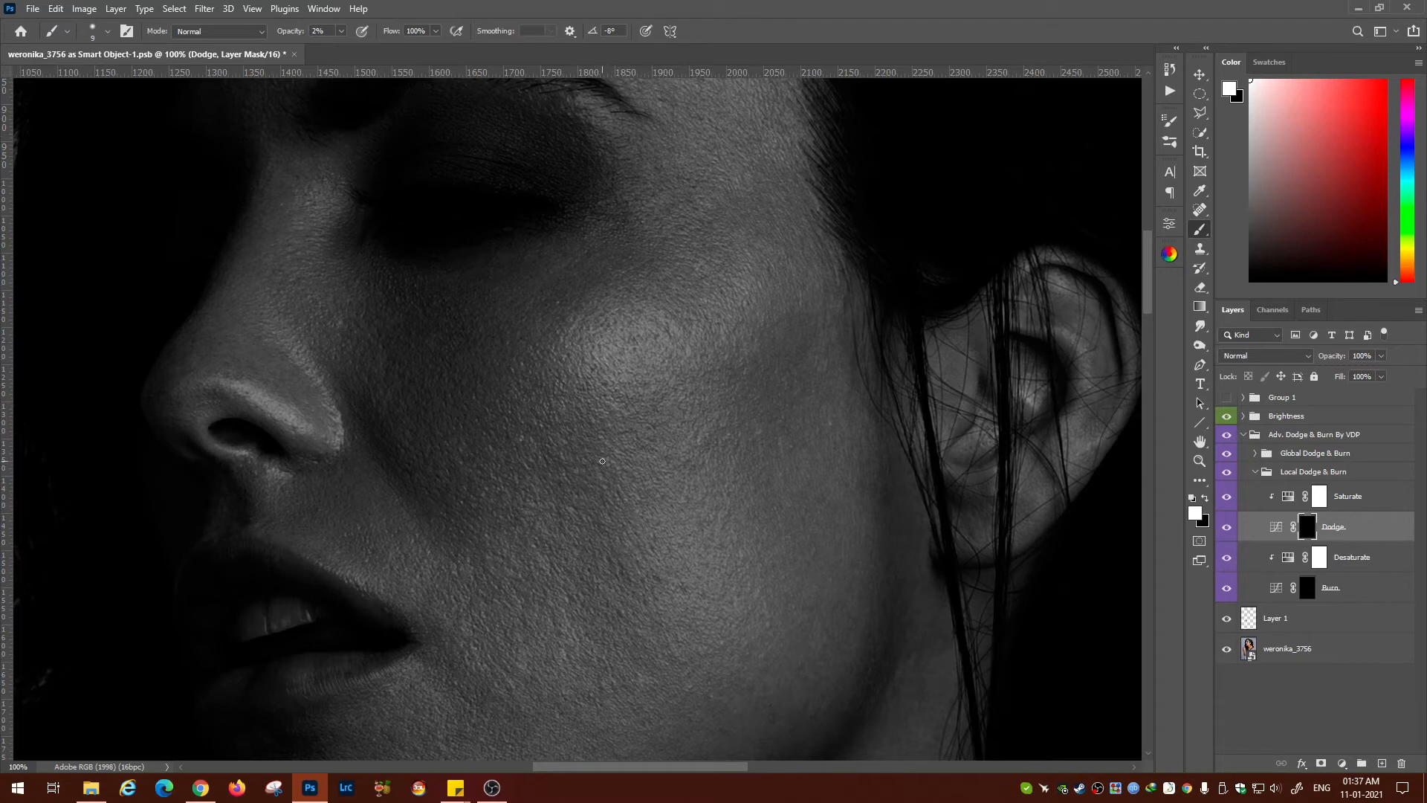
left_click(1313, 590)
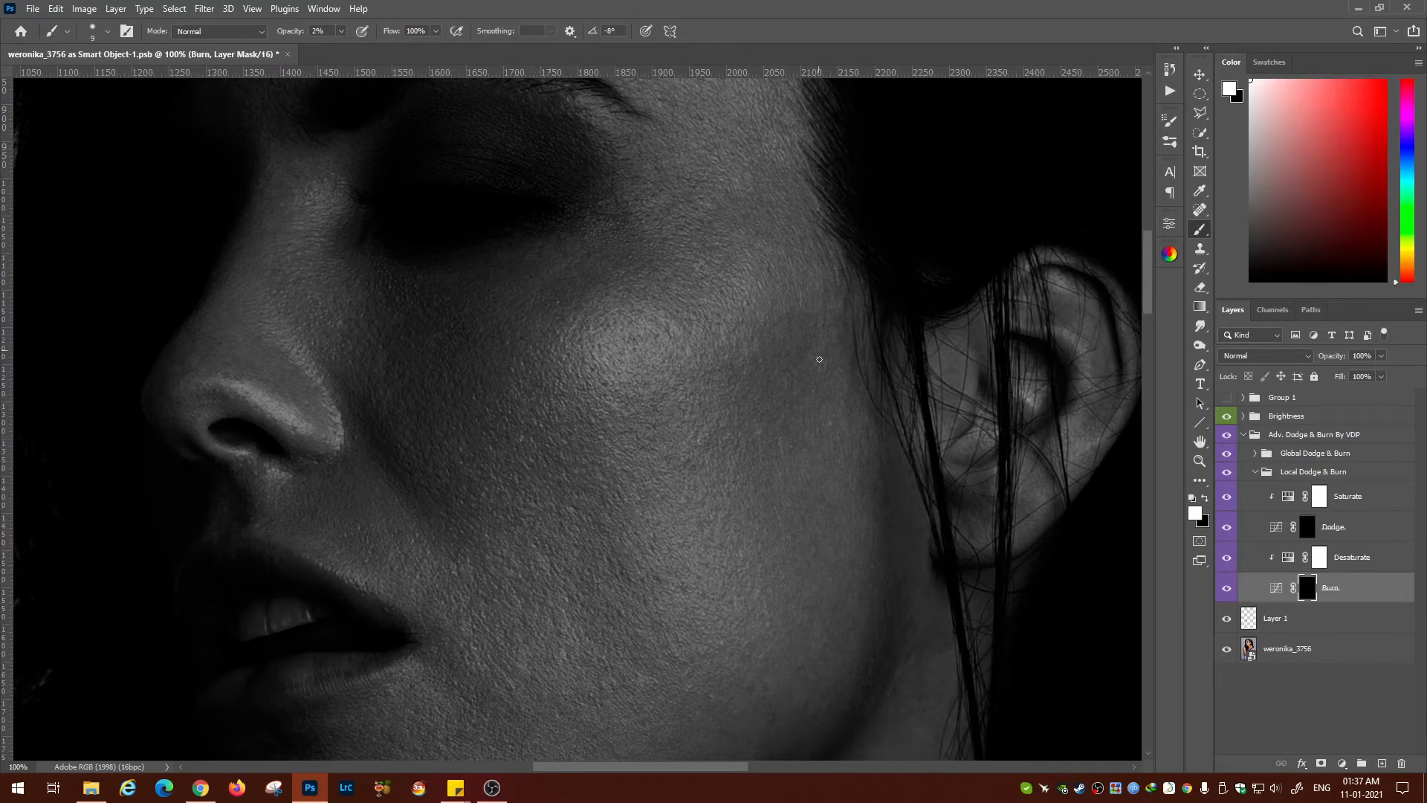
key("[")
key("alt+]")
key("alt+]")
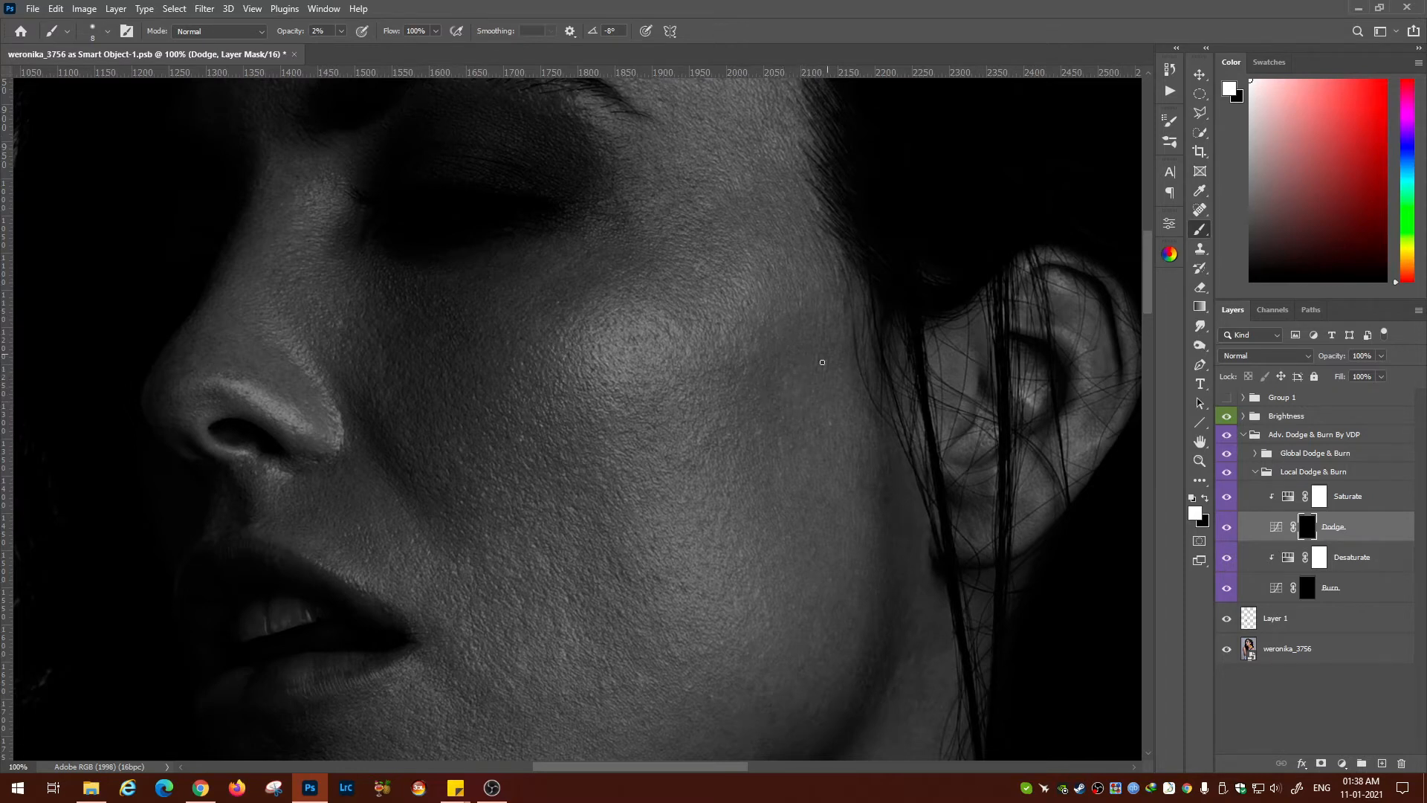
Hide the Brightness visual aid and even out the cheek beside the nose and under the eye, alternating between the Burn and Dodge masks
left_click(1307, 588)
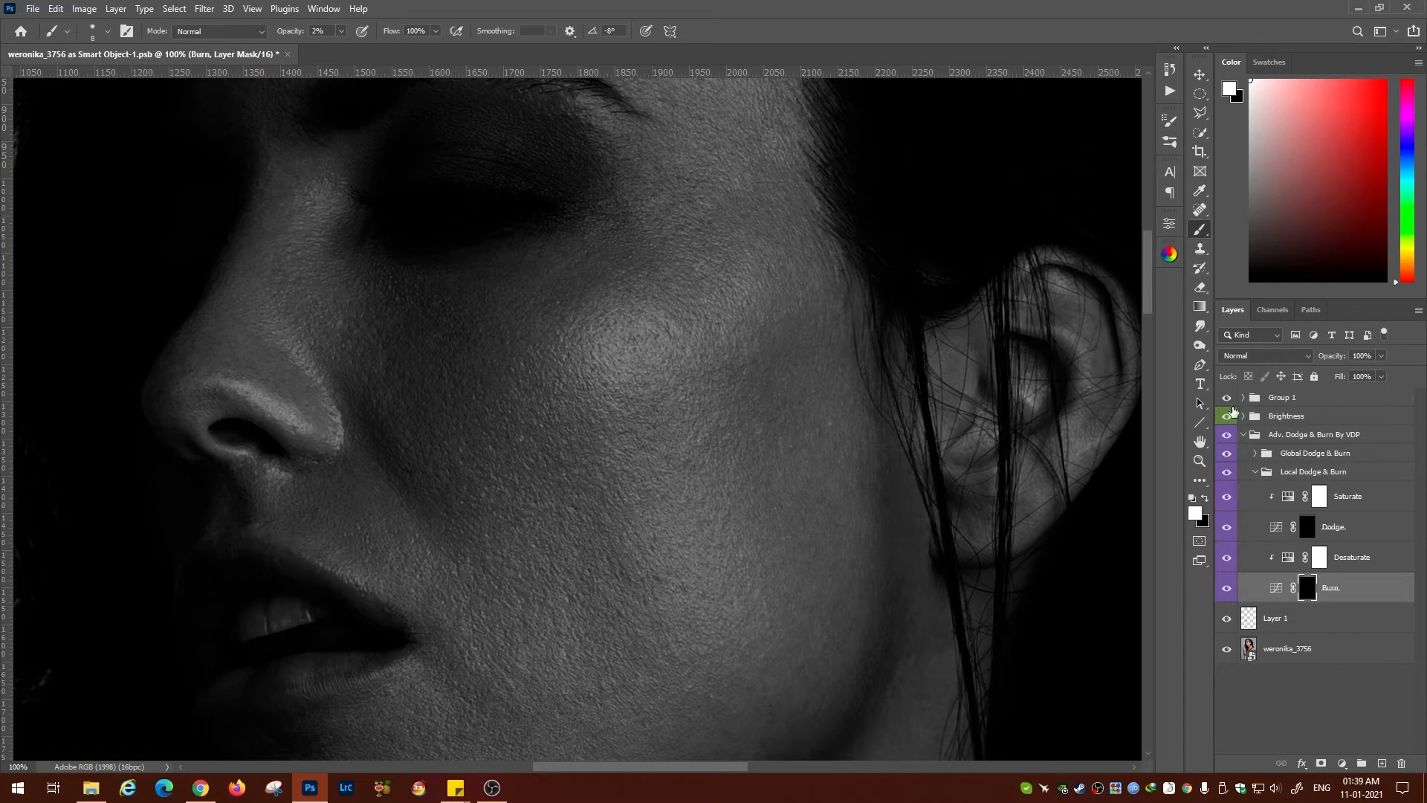
left_click(1226, 415)
key("alt+bracketright")
key("alt+bracketright")
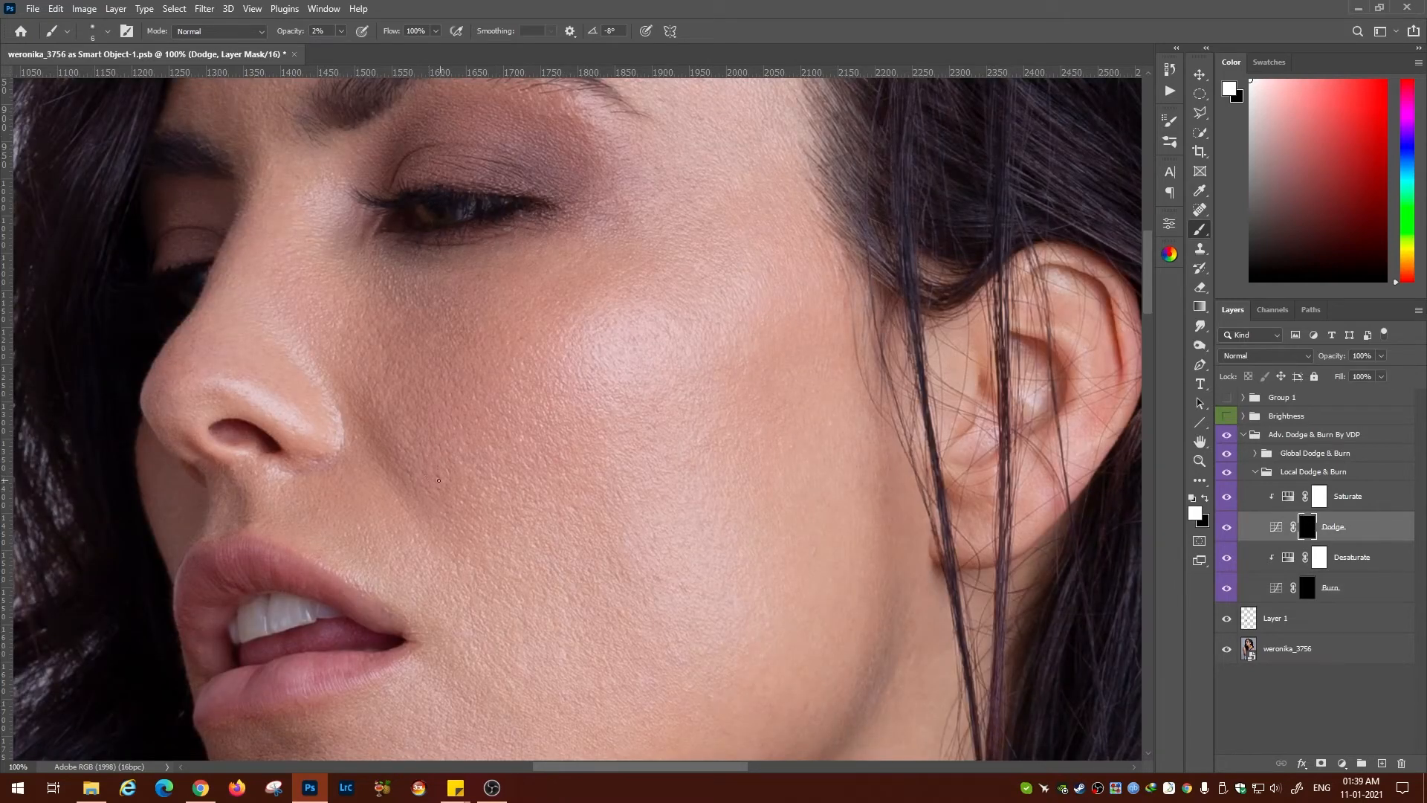
key("alt+bracketleft")
key("alt+bracketleft")
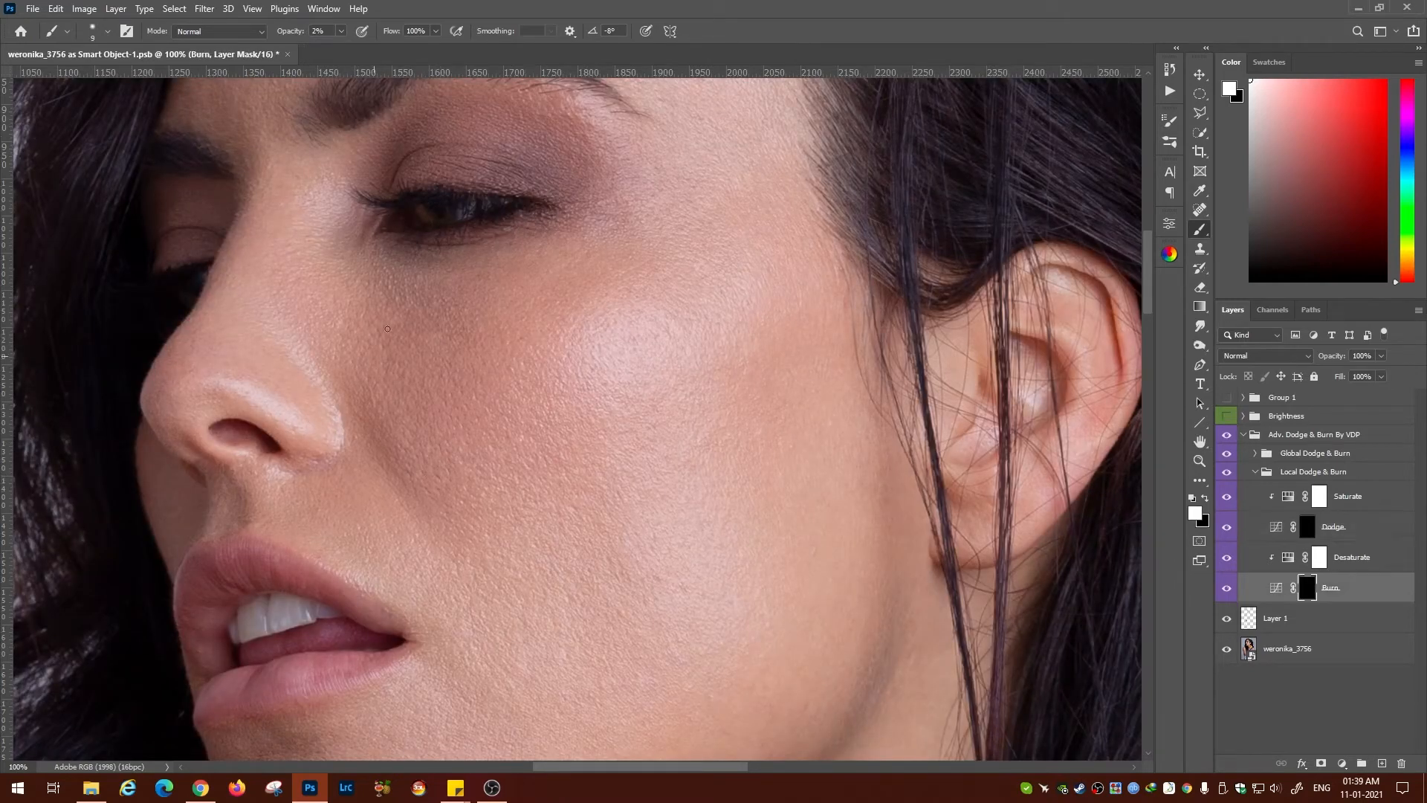
key("alt+bracketright")
key("alt+bracketright")
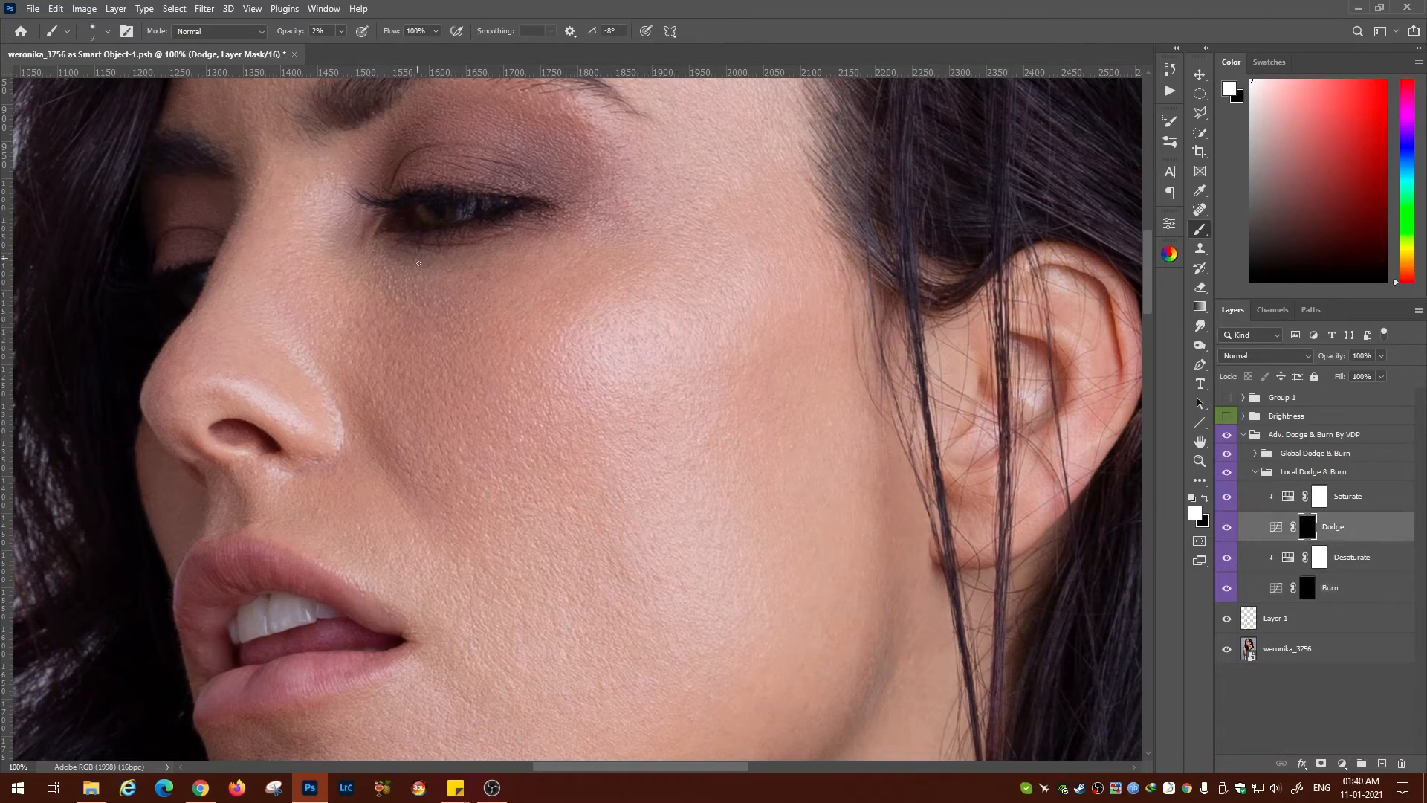
Dodge the skin under the eye with a 10-pixel brush and check the result on the whole face
key("bracketright")
key("bracketright")
key("bracketright")
key("ctrl+minus")
key("ctrl+minus")
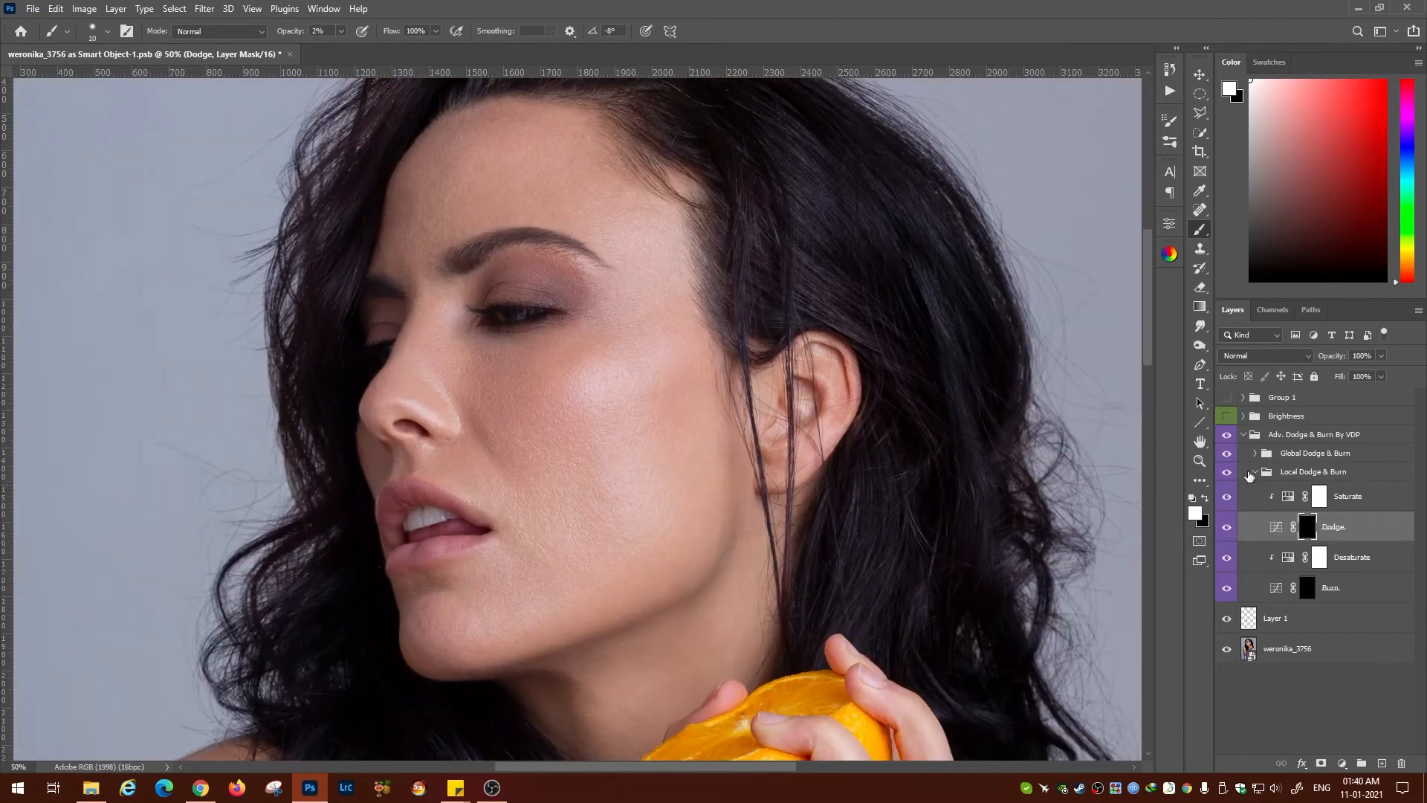
key("ctrl+plus")
key("ctrl+plus")
Burn bright spots on the inner cheek with an 8-pixel brush, and dodge the temple on the Dodge mask
key("alt+bracketleft")
key("alt+bracketleft")
key("bracketleft")
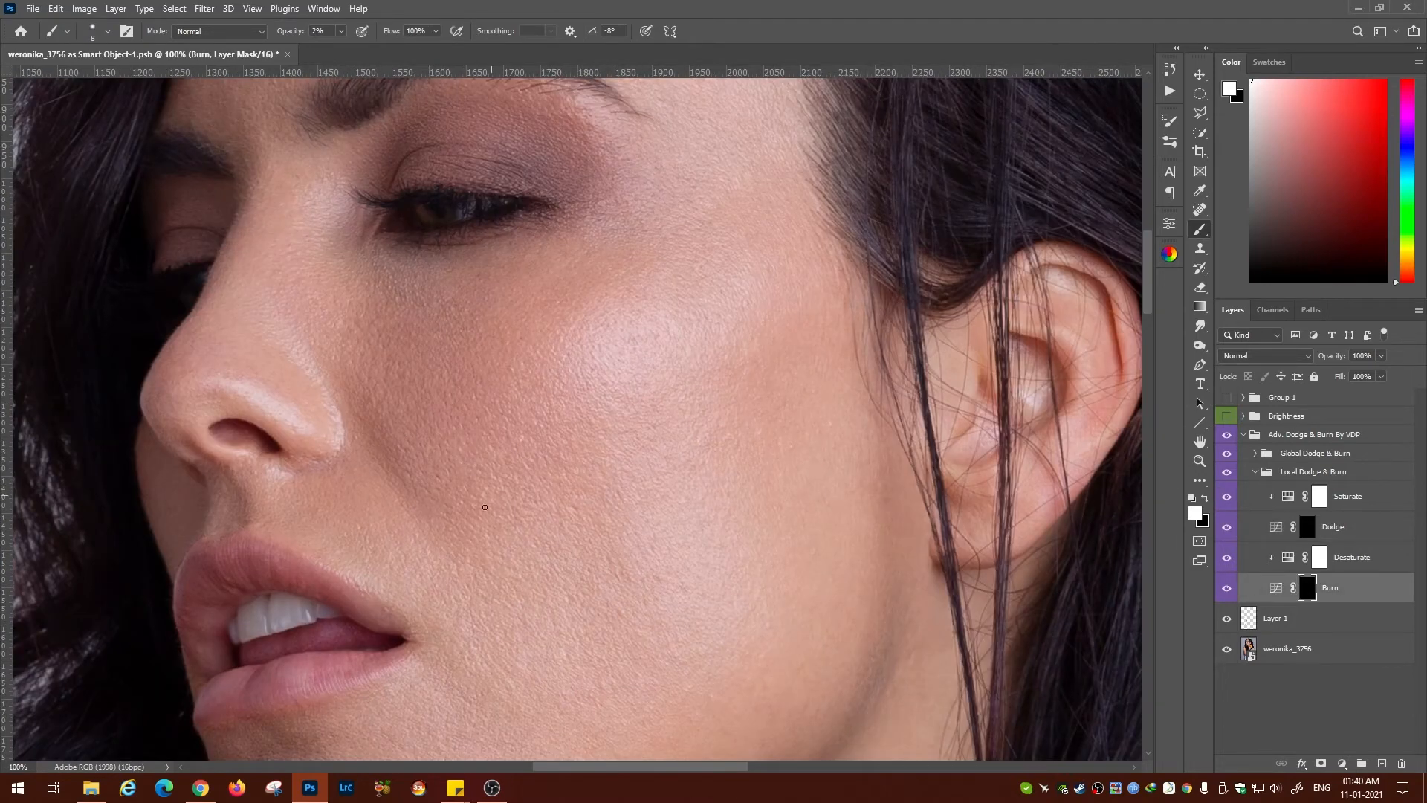
key("alt+bracketright")
key("alt+bracketright")
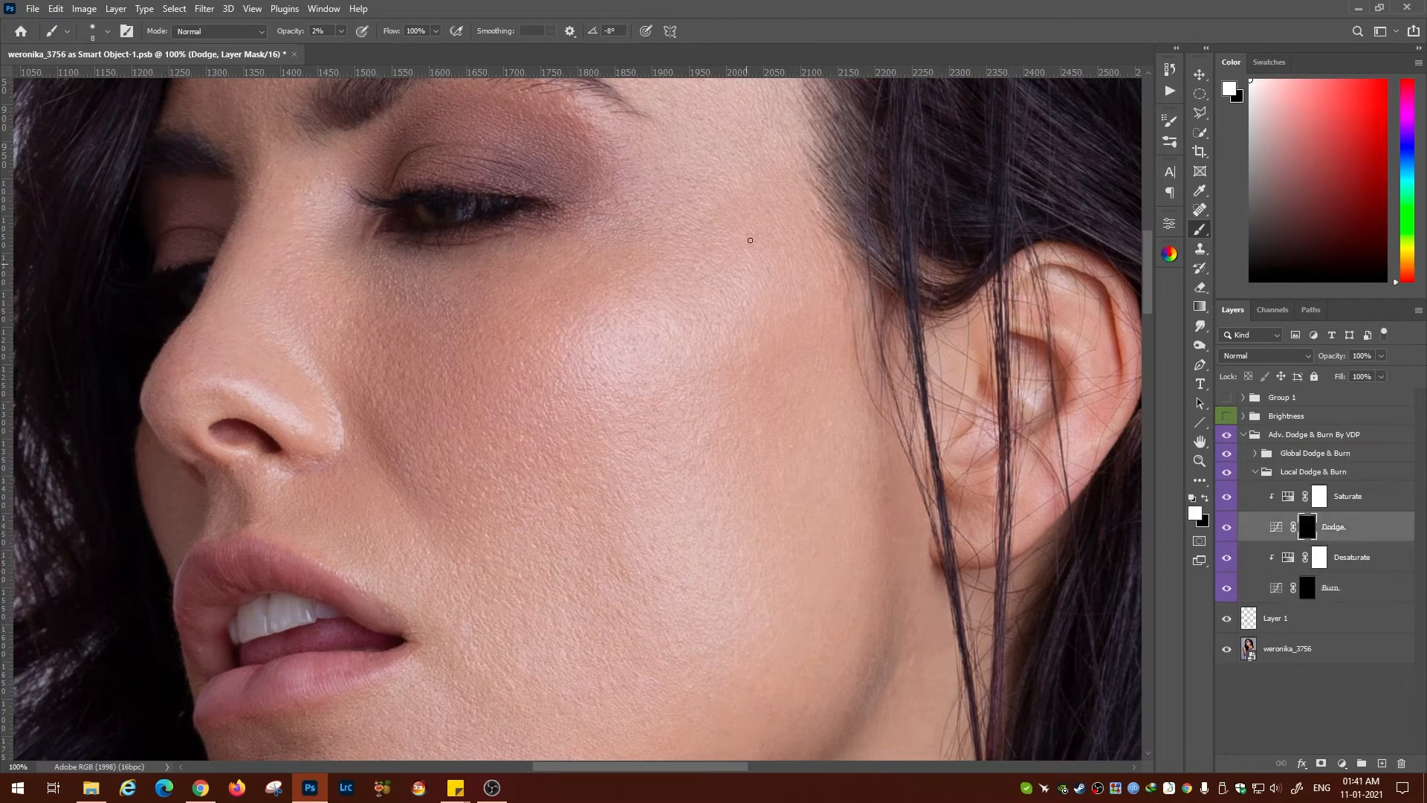
Dodge the dark spots on the forehead above the eyebrow, adjusting the brush size to each patch
key("bracketright")
key("bracketright")
key("bracketright")
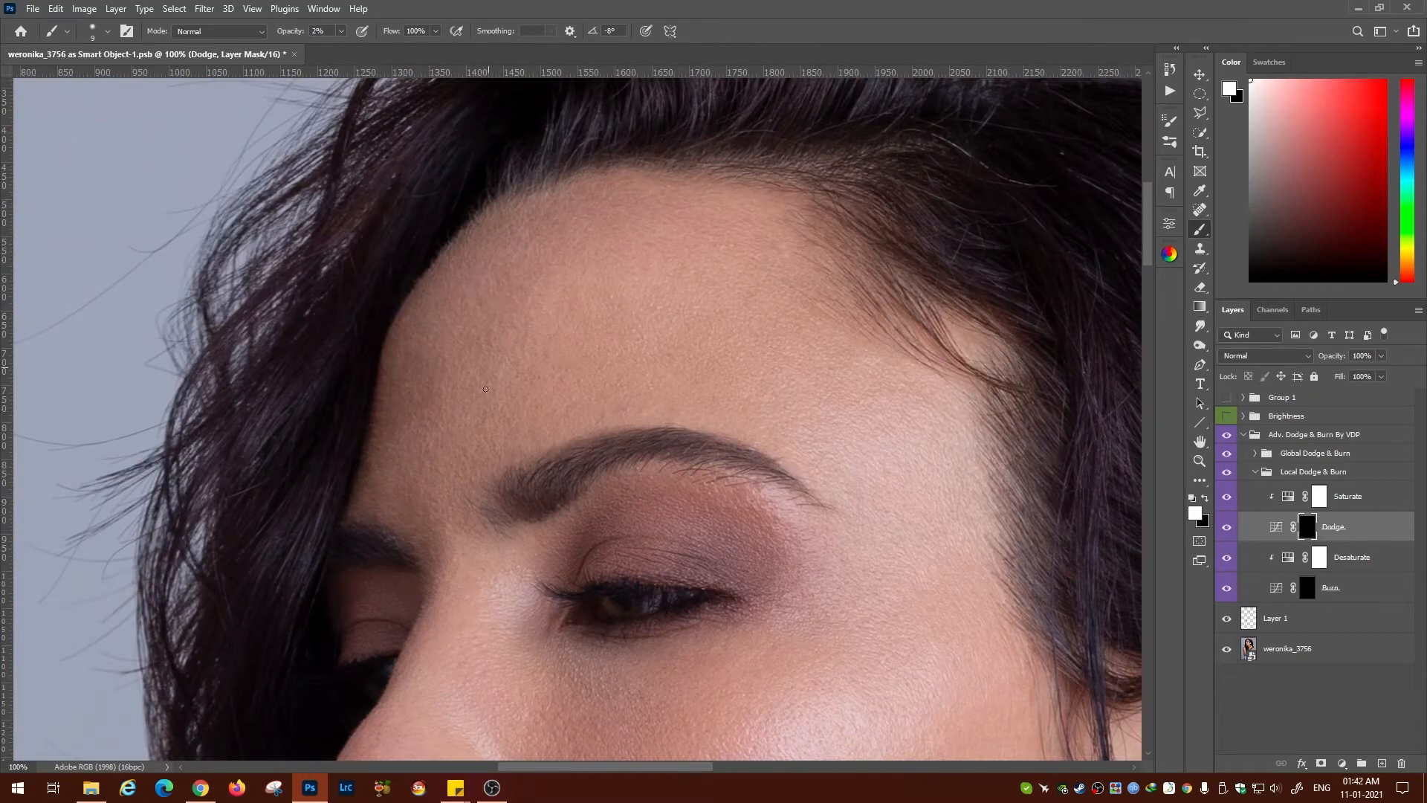
key("bracketright")
key("bracketleft")
key("bracketleft")
key("bracketleft")
Burn the forehead with a soft 25-pixel brush on the Burn mask, and return to the Dodge mask with a larger brush
key("alt+bracketleft")
key("alt+bracketleft")
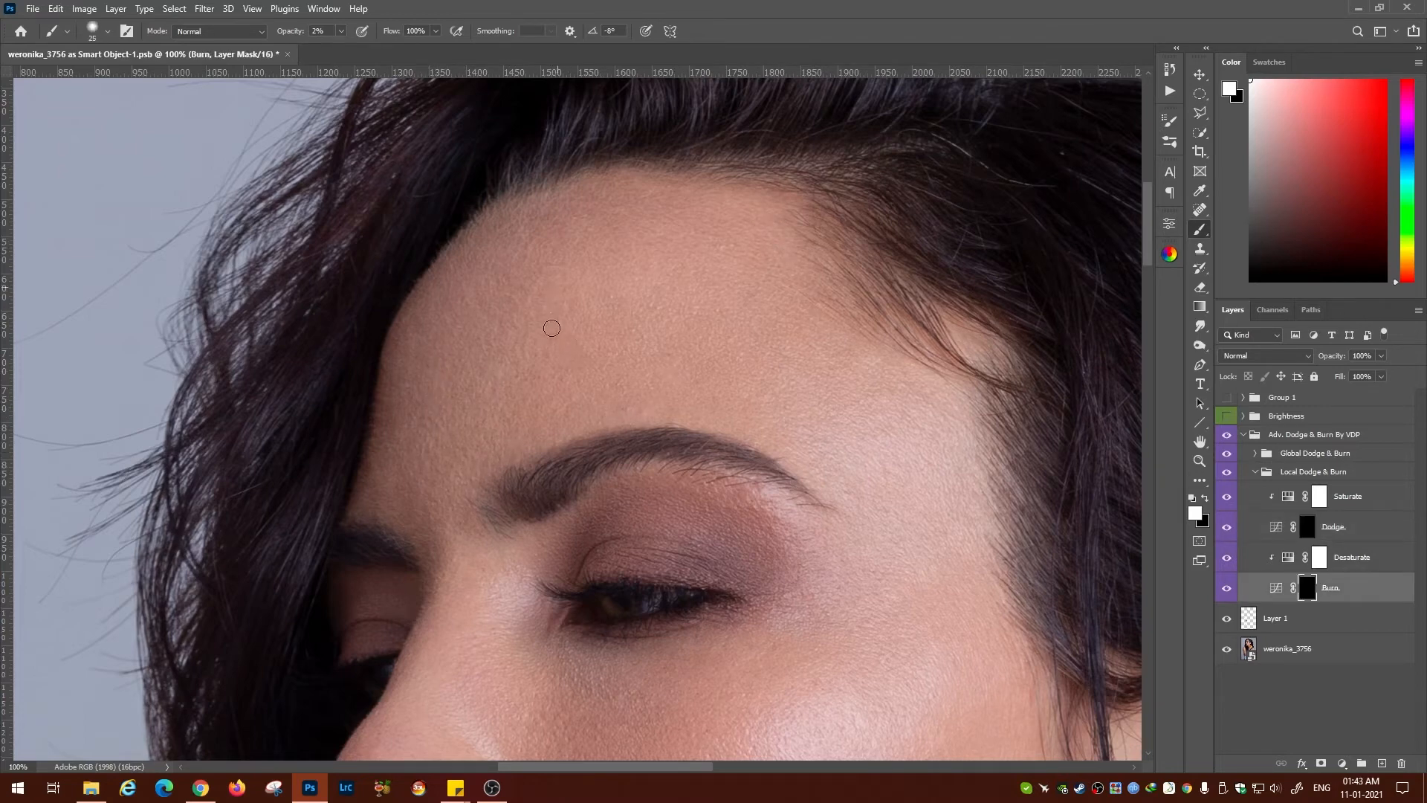
key("alt+bracketright")
key("alt+bracketright")
key("bracketright")
key("bracketright")
key("bracketright")
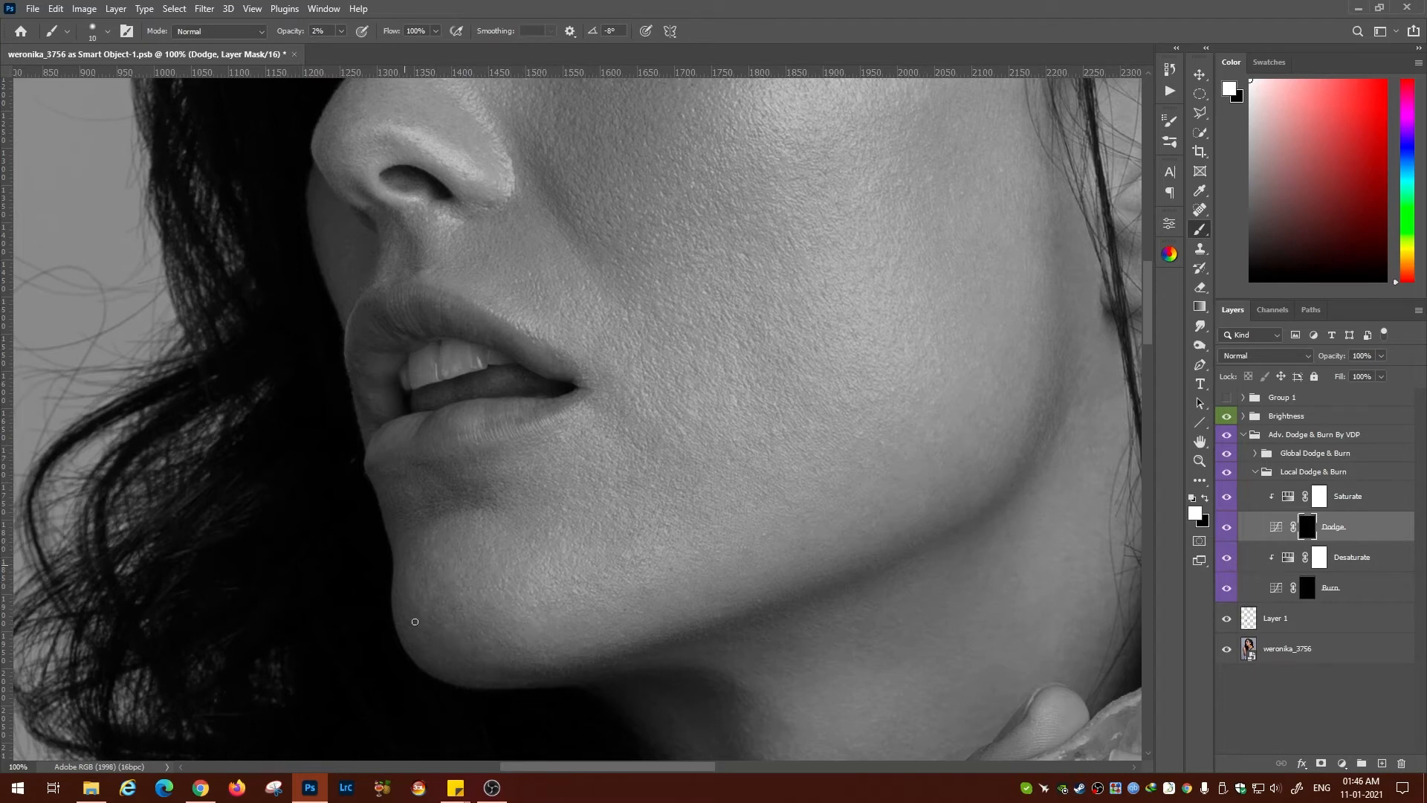
Burn the chin with an 8-pixel brush, and dodge the cheek beside the nose on the Dodge mask
left_click(1307, 580)
key("bracketleft")
key("bracketleft")
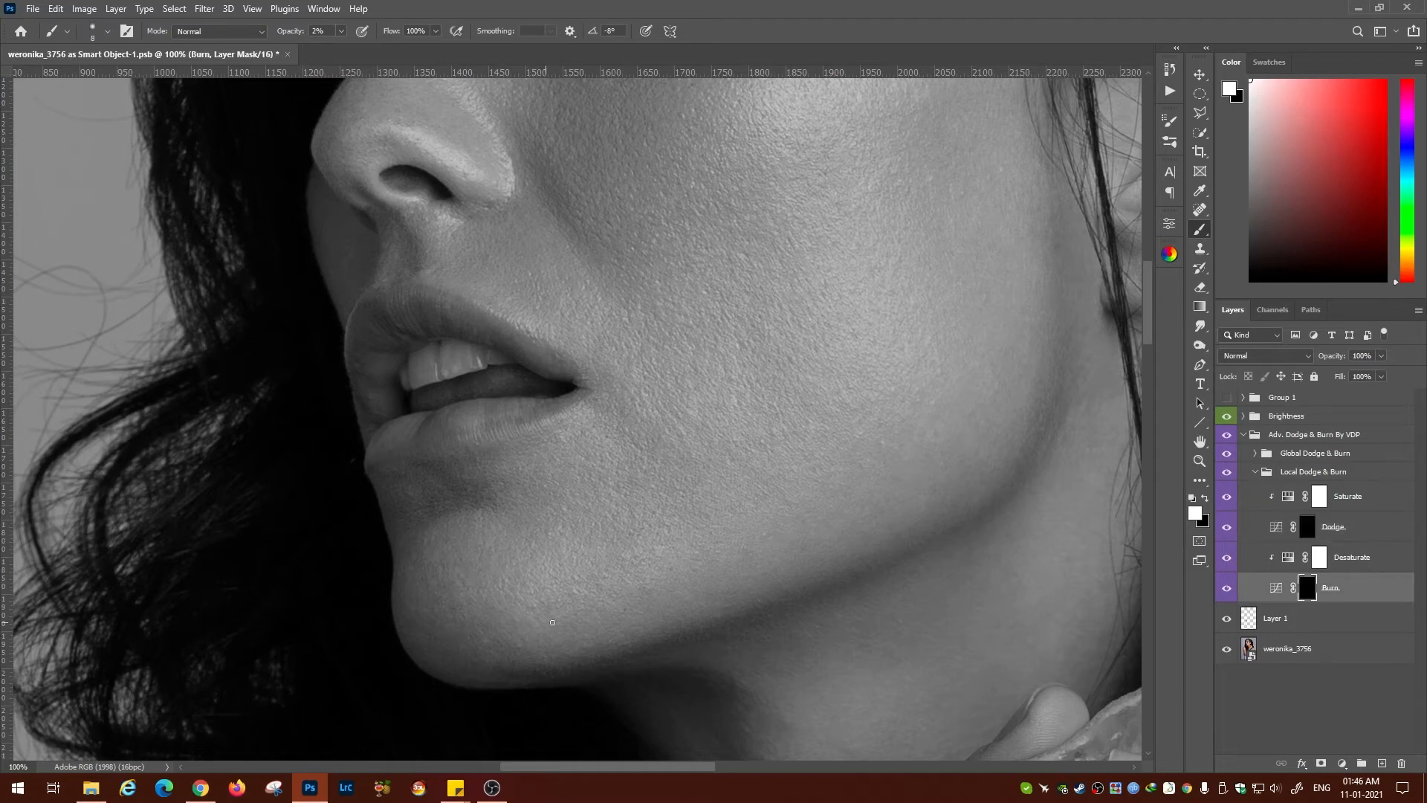
left_click(1308, 526)
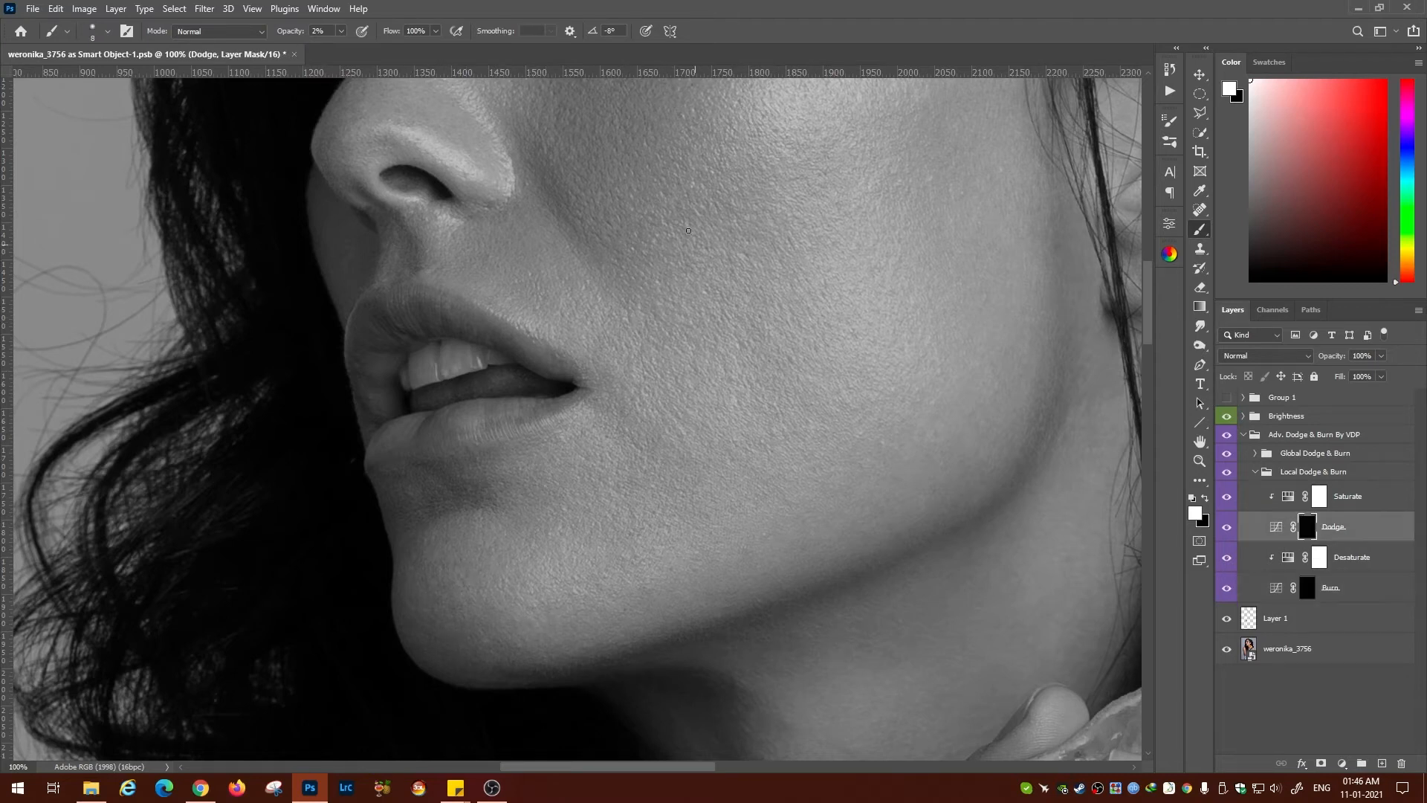
left_click_drag(519, 131, 509, 283)
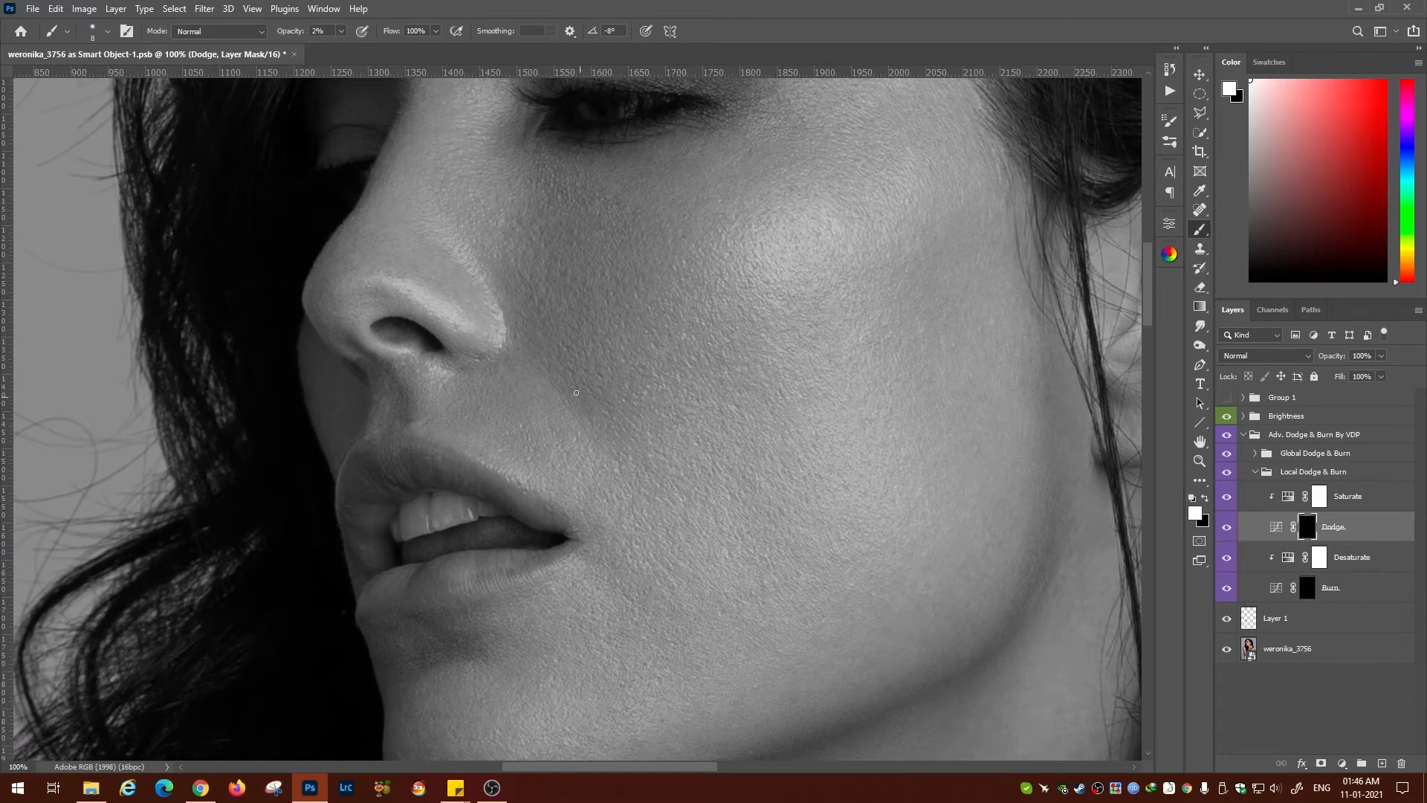
Set the brush to 1% flow and 41% opacity, and continue with a 10-pixel brush on the Burn mask
left_click(435, 30)
left_click(444, 180)
key("bracketright")
key("alt+bracketleft")
key("alt+bracketleft")
key("bracketleft")
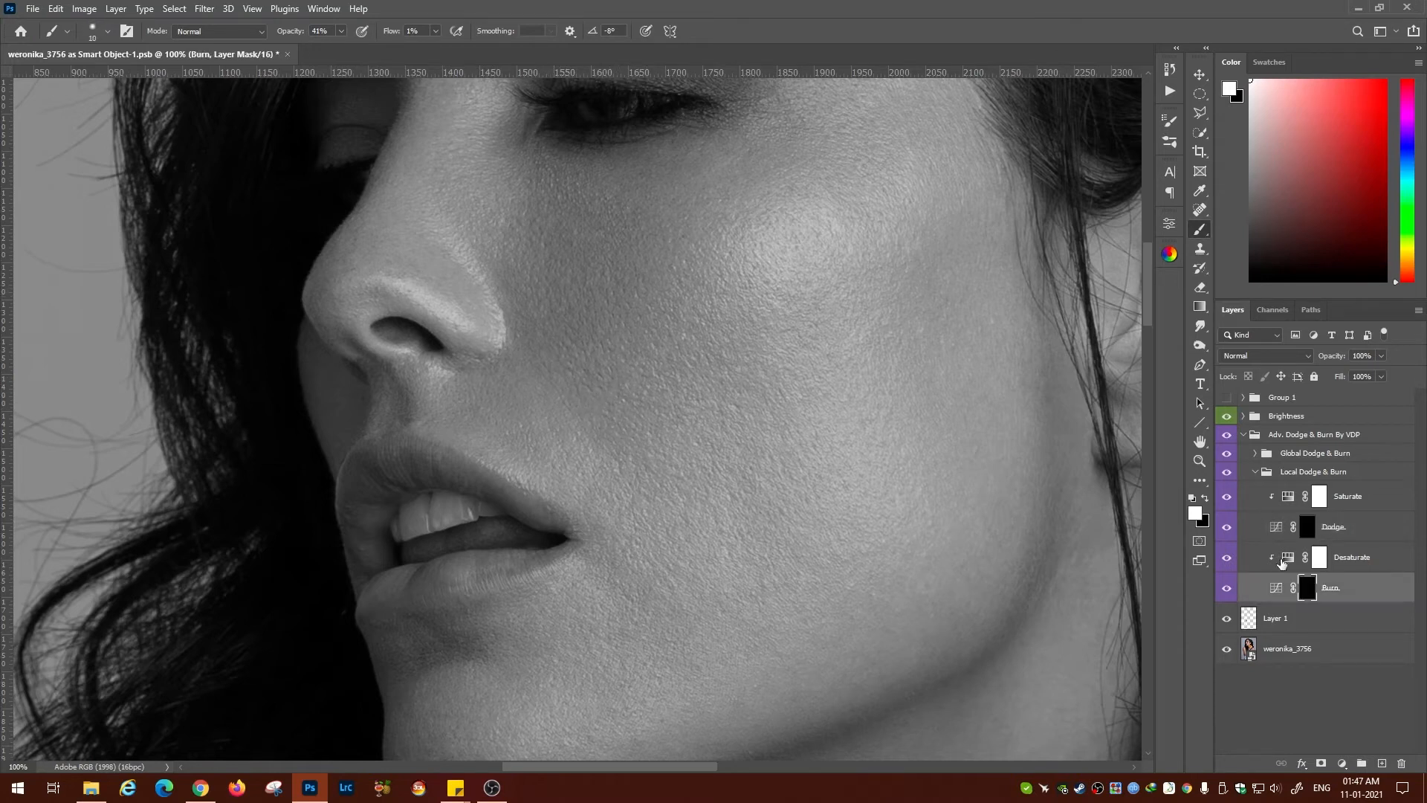
Smooth the tonal transitions on the cheek beside the nose by alternating between the Dodge and Burn masks with a 9 to 10-pixel brush
key("alt+bracketright")
key("alt+bracketright")
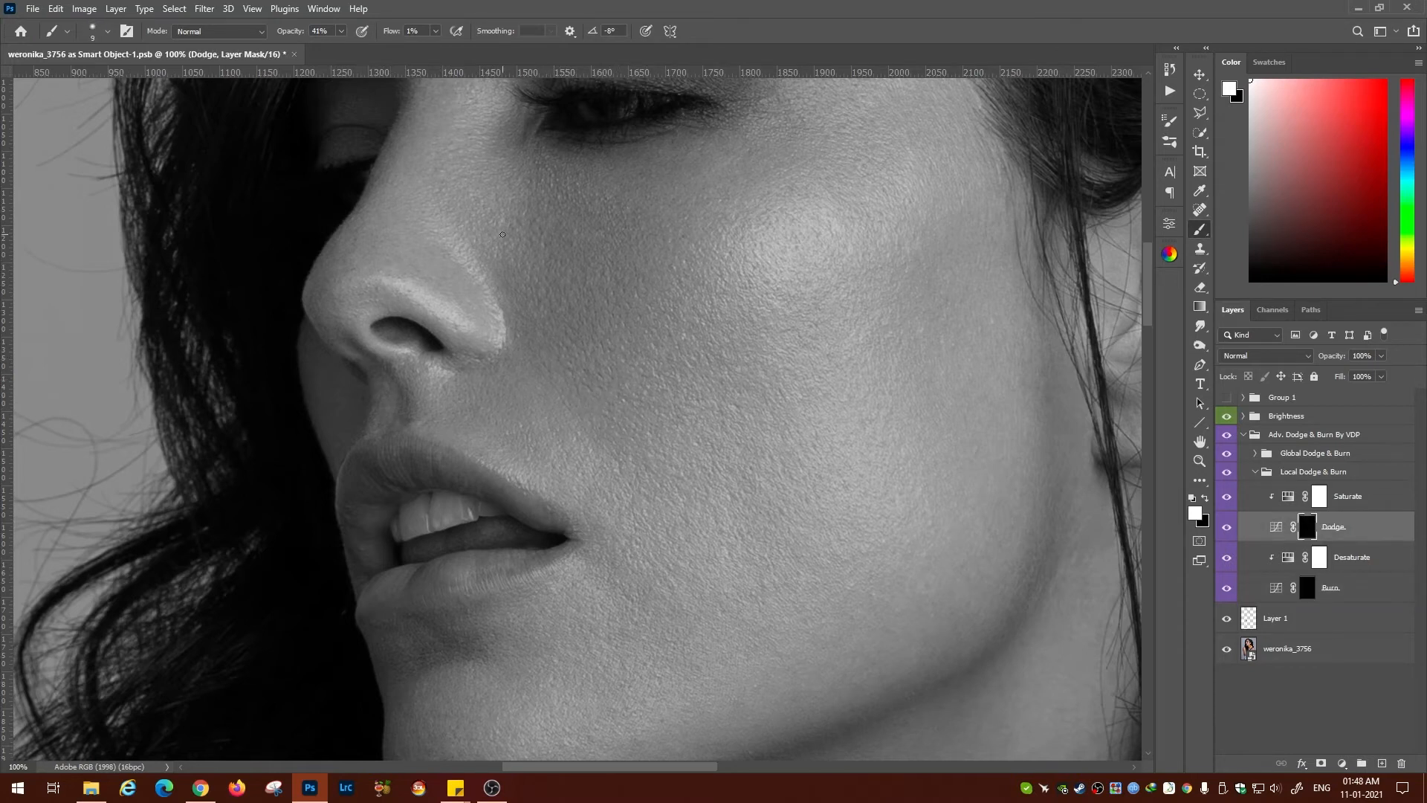
key("alt+bracketleft")
key("alt+bracketleft")
key("alt+bracketright")
key("alt+bracketright")
key("bracketright")
key("bracketright")
key("alt+bracketleft")
key("alt+bracketleft")
key("alt+bracketright")
key("alt+bracketright")
Set the brush to 24% opacity and 8 pixels, and burn bright spots on the lower cheek above the jaw
left_click_drag(754, 583, 731, 400)
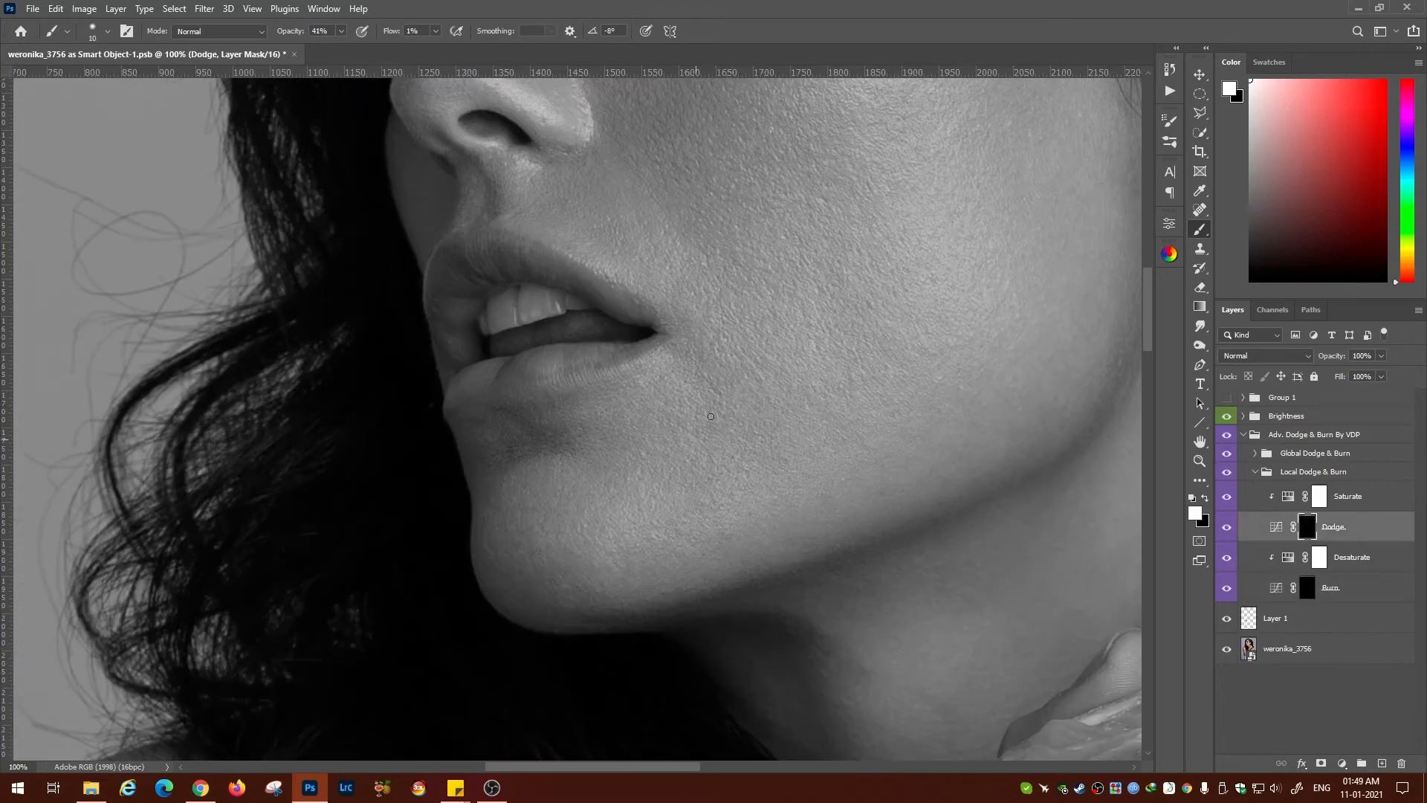
key("2")
key("4")
key("bracketleft")
key("bracketleft")
key("alt+bracketleft")
key("alt+bracketleft")
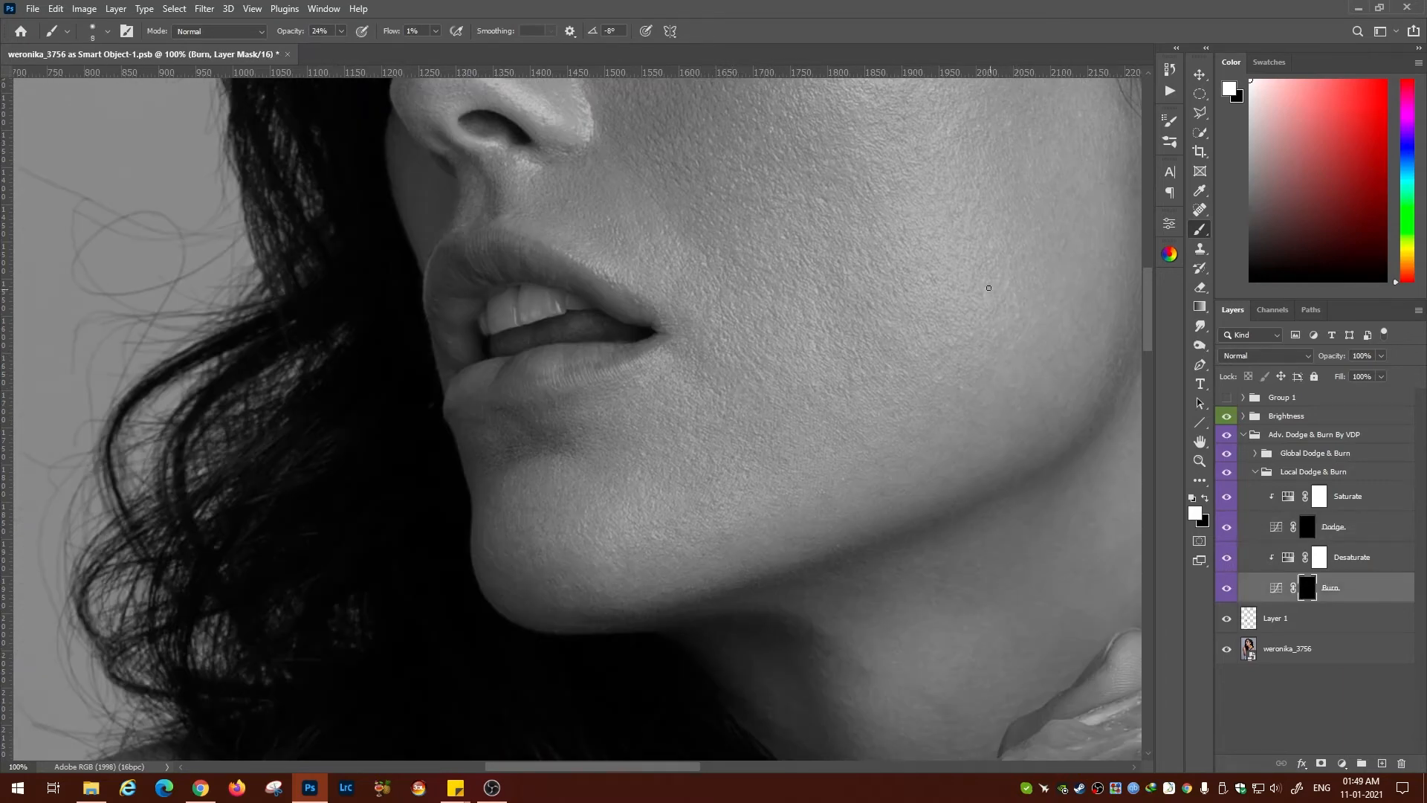
Dodge the chin with a 10-pixel brush and the lower lip with a 9-pixel brush
key("bracketright")
key("bracketright")
key("alt+bracketright")
key("alt+bracketright")
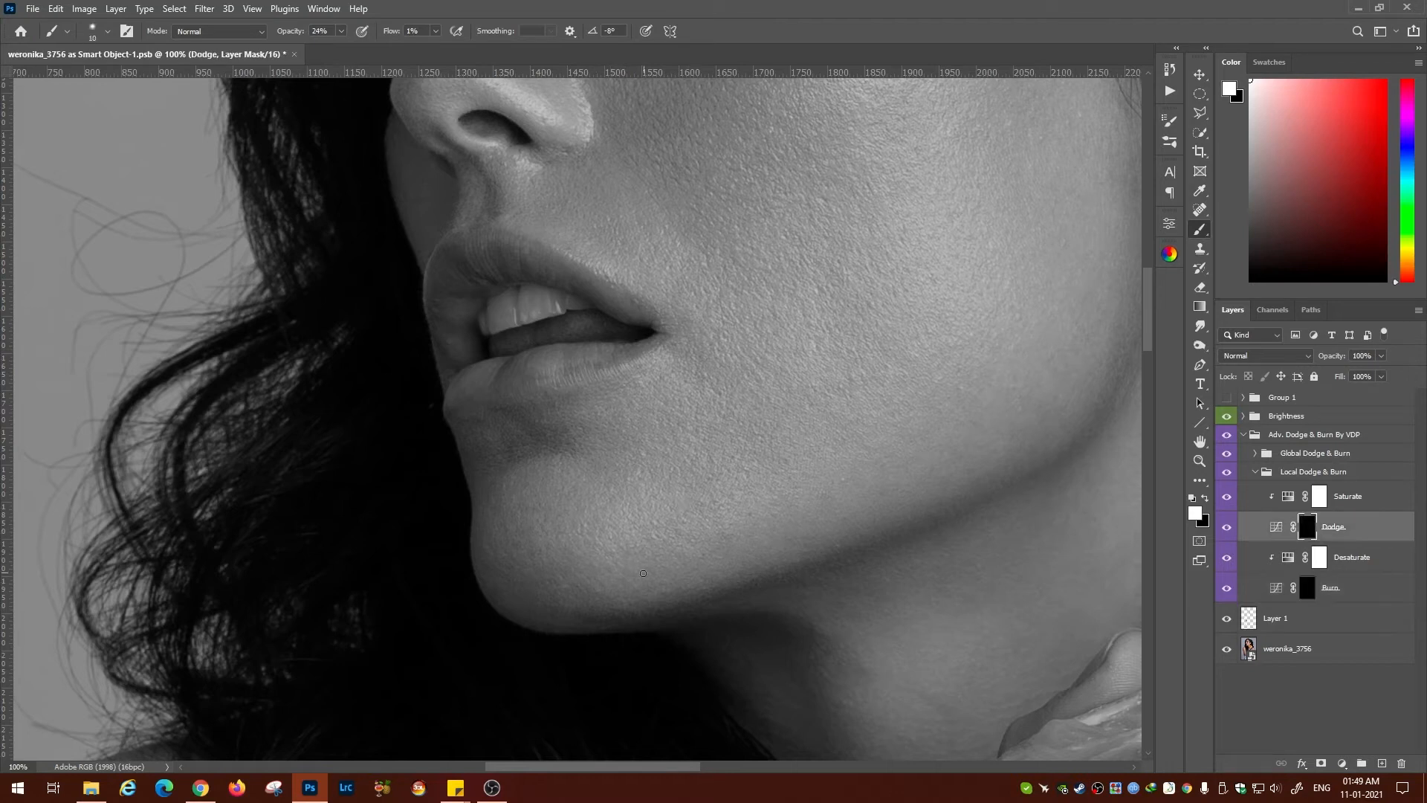
left_click_drag(534, 260, 459, 401)
key("bracketleft")
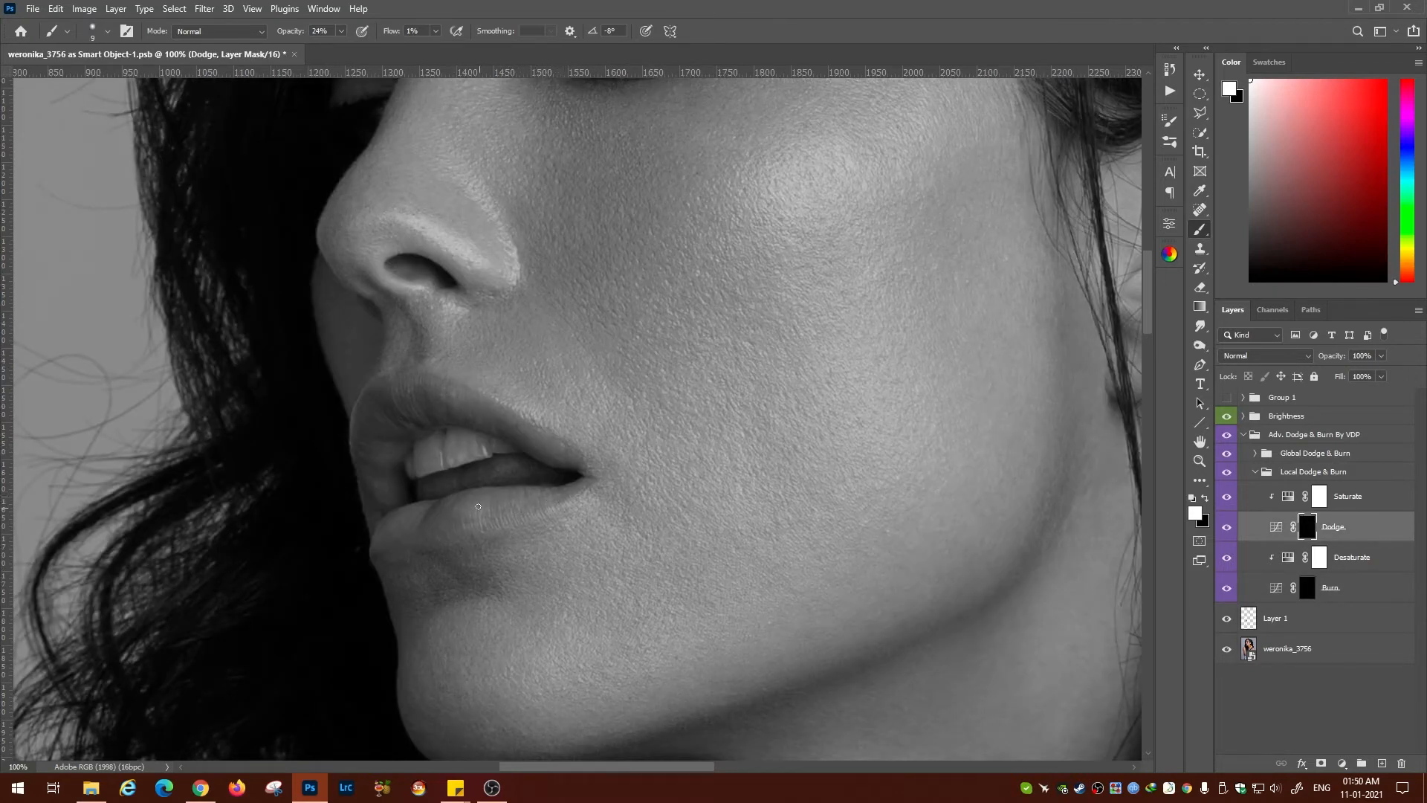
Burn the cheek beside the nose with a 10-pixel brush, and dodge the temple beside the eyebrow
key("alt+bracketleft")
key("alt+bracketleft")
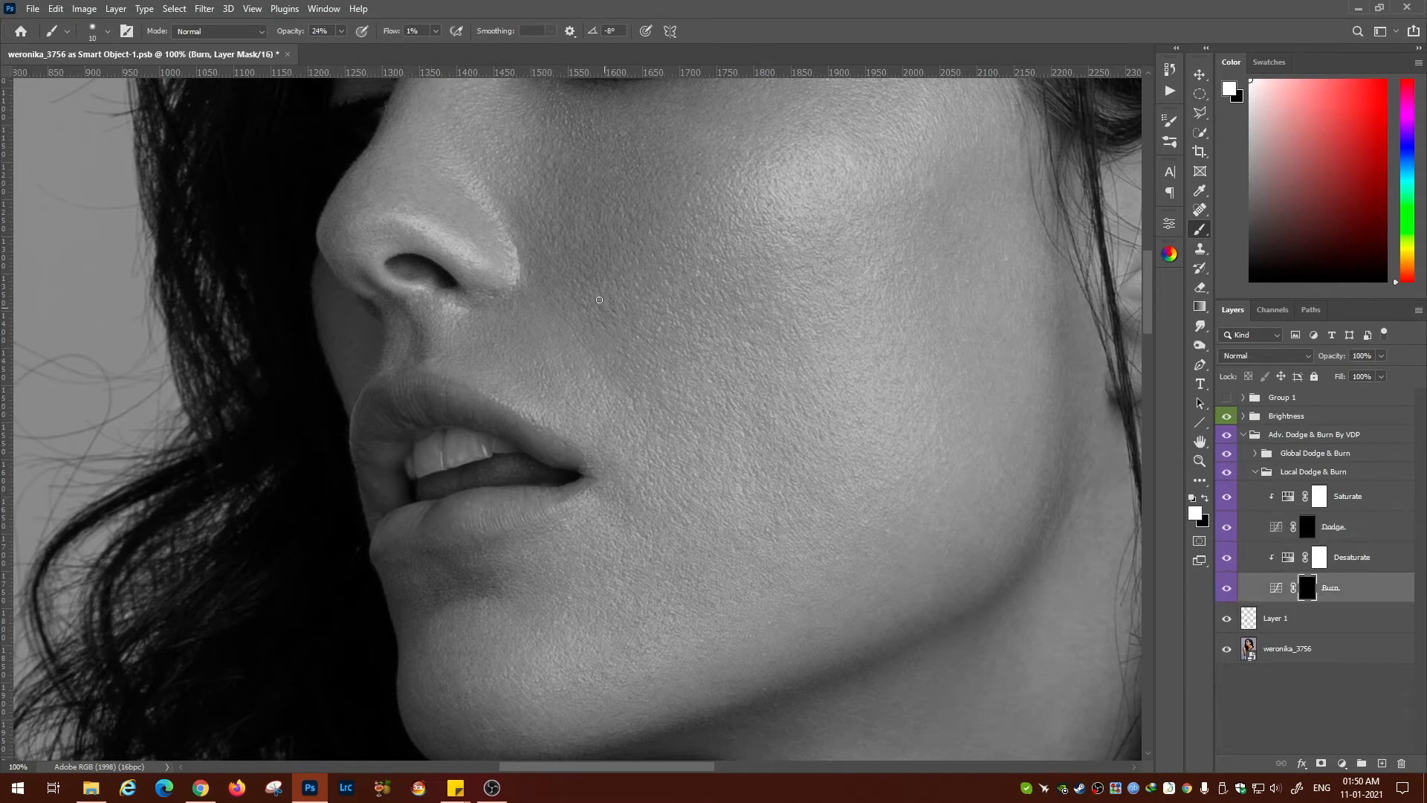
scroll(599, 299, "up", 5)
key("alt+bracketright")
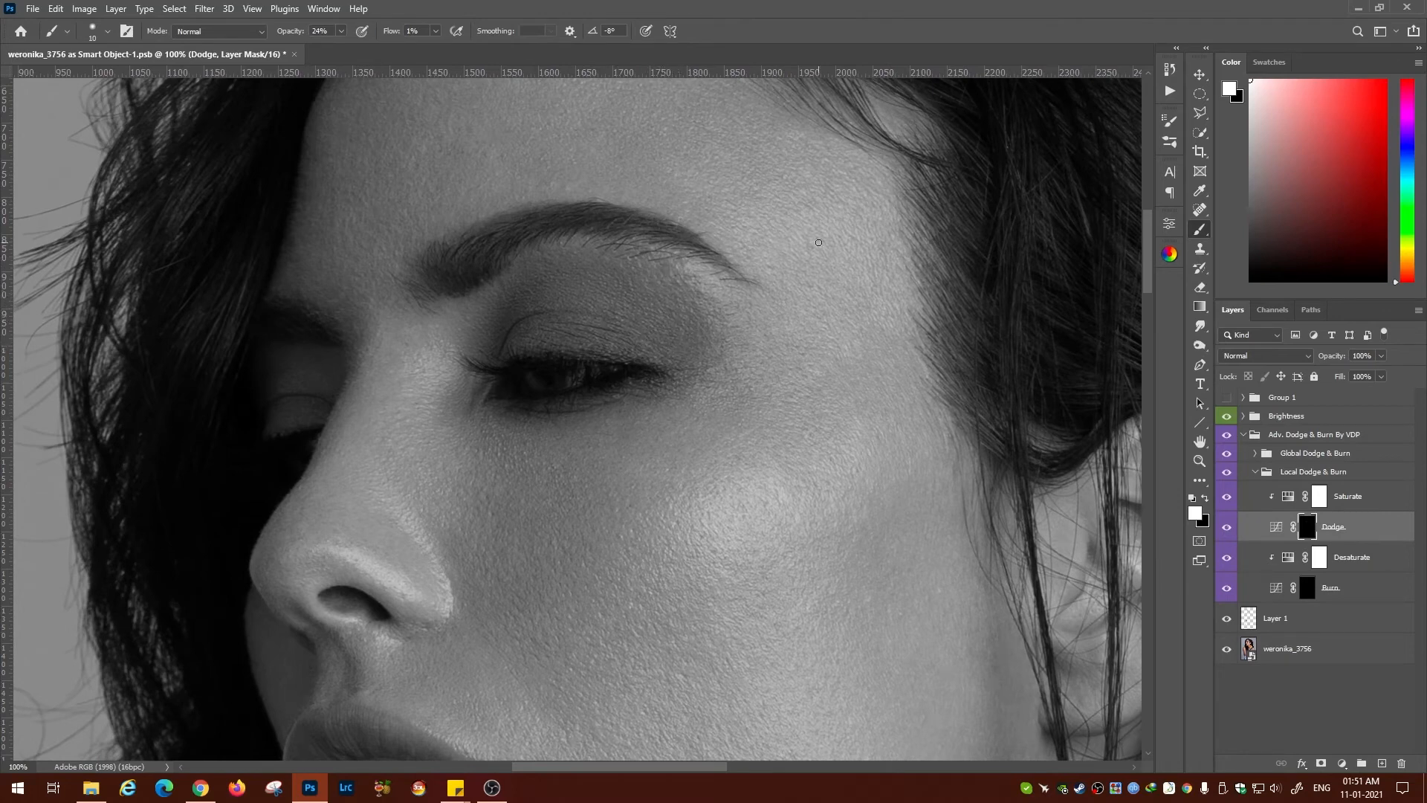
Burn the skin below the eye with a soft 25-pixel brush on the Burn mask at 66.7% zoom
key("ctrl+minus")
key("bracketright")
key("bracketright")
key("bracketright")
key("alt+bracketleft")
key("alt+bracketleft")
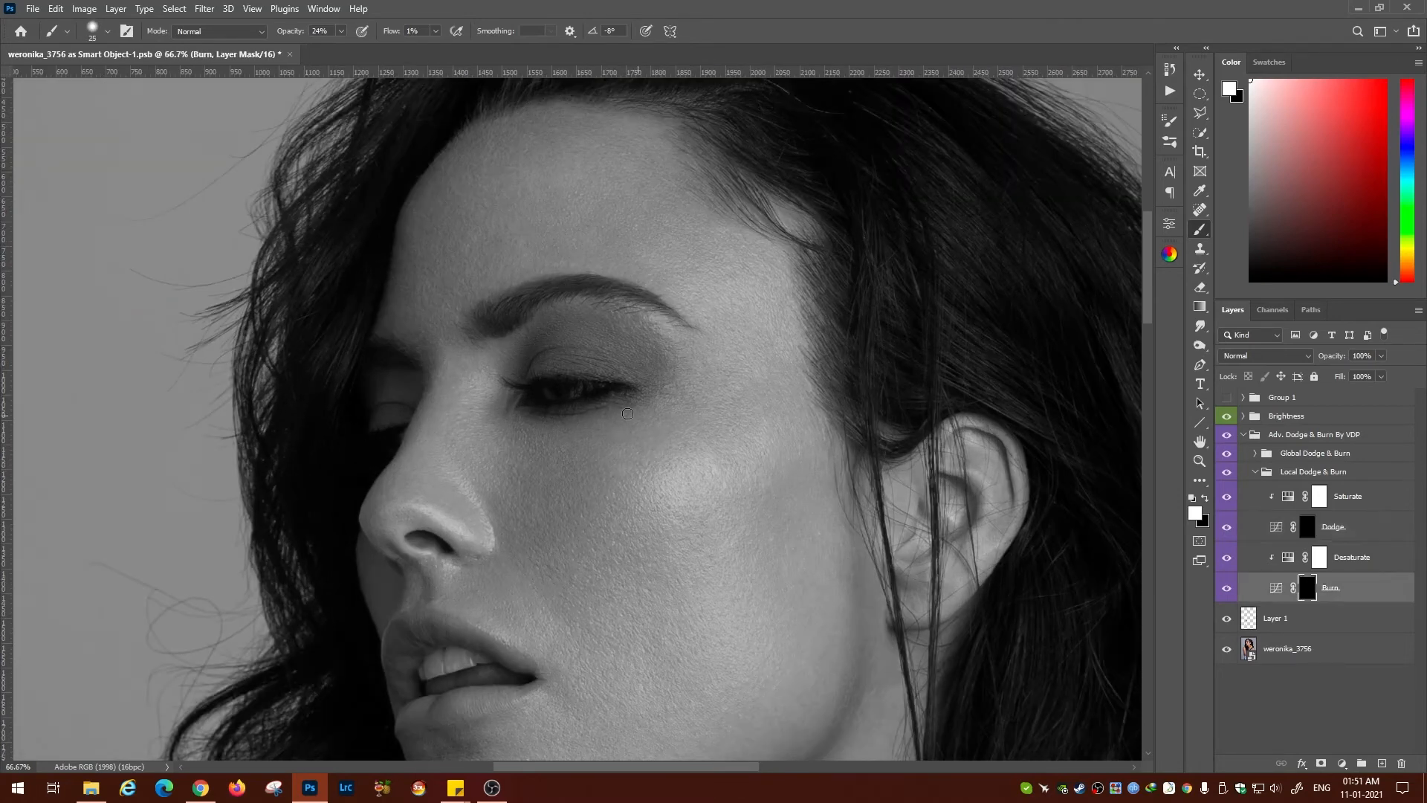
Dodge the outer cheek toward the jaw on the Dodge mask with a 10-pixel brush
key("bracketleft")
key("bracketleft")
key("bracketleft")
key("alt+bracketright")
scroll(751, 316, "down", 4)
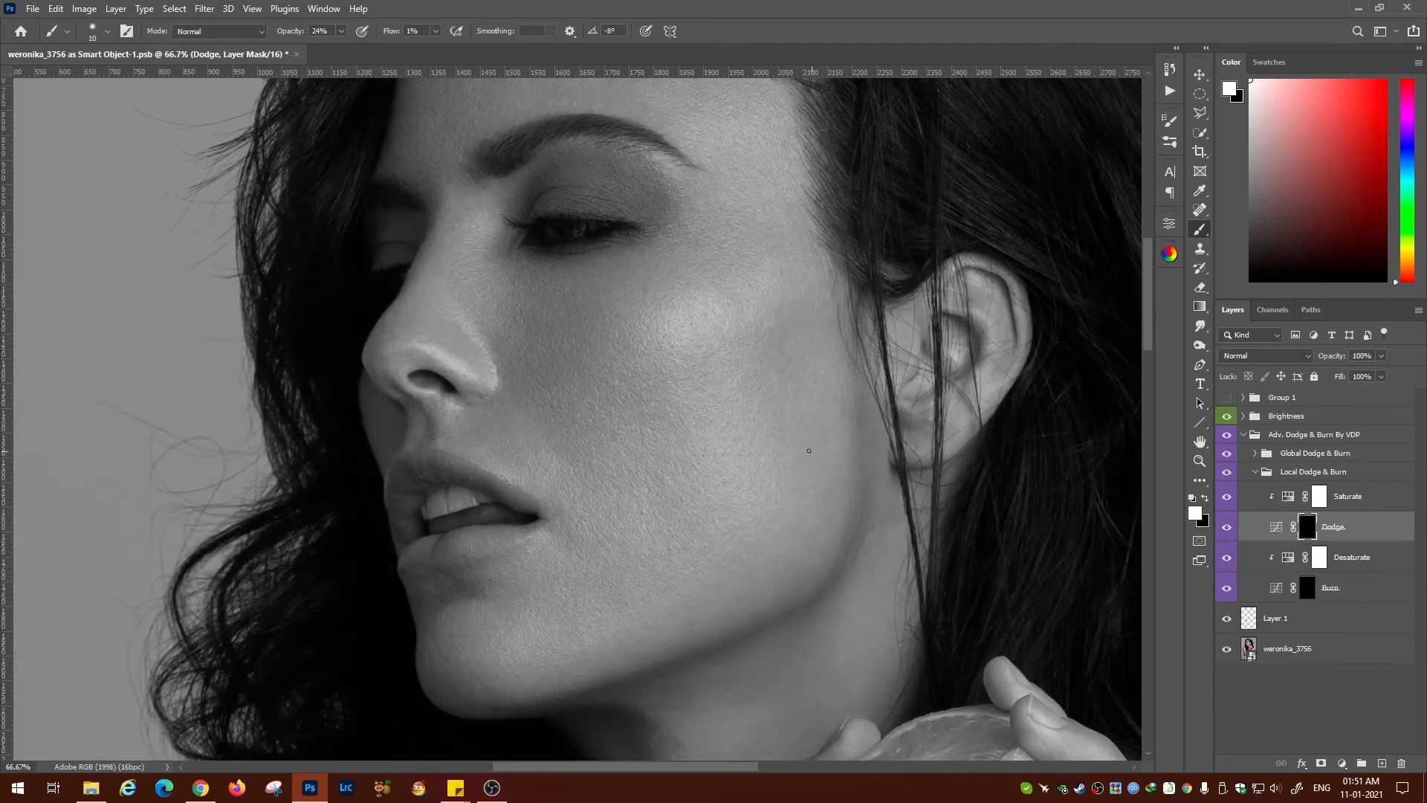
Hide the Brightness visual aid and review the Local Dodge & Burn group's effect on the face in color
scroll(818, 446, "up", 3)
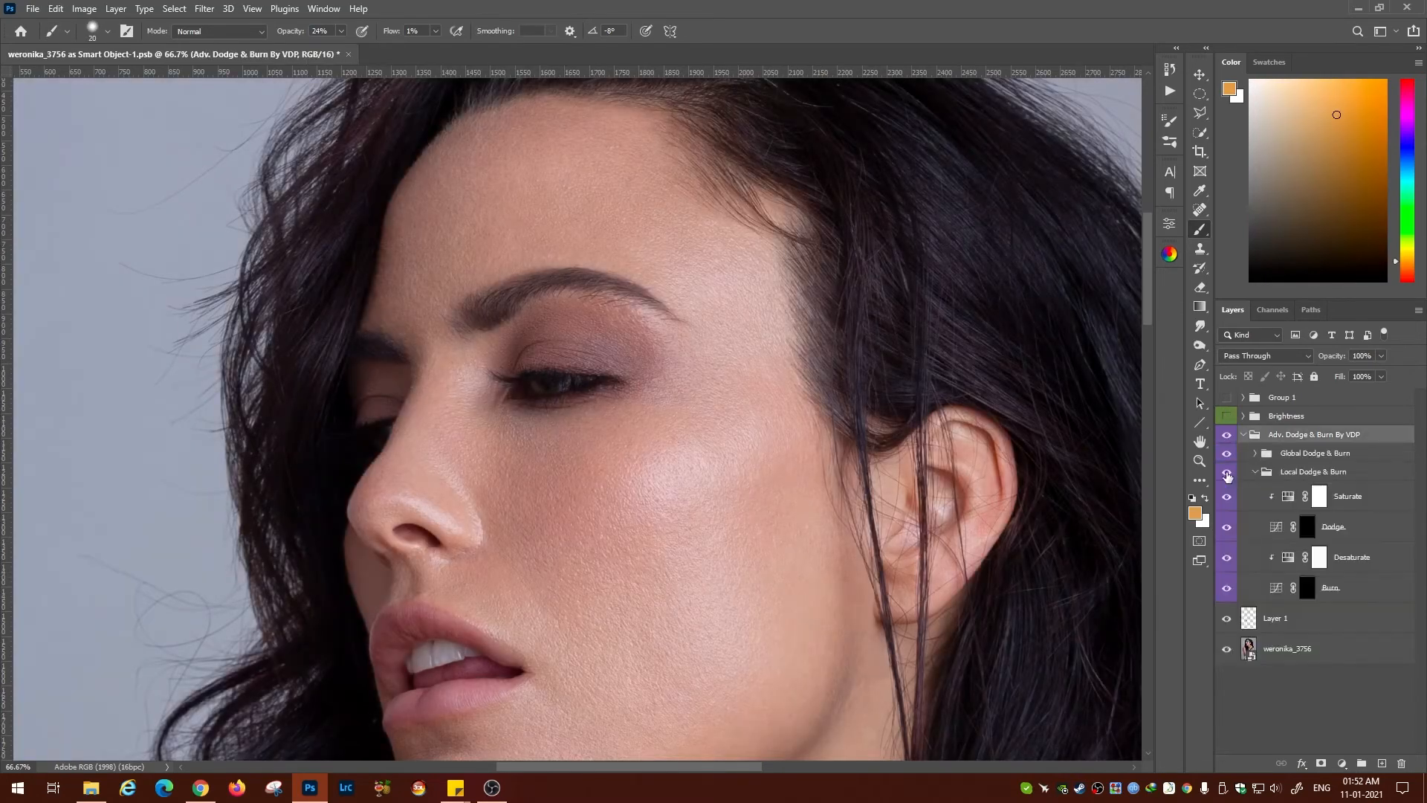
scroll(771, 446, "down", 3)
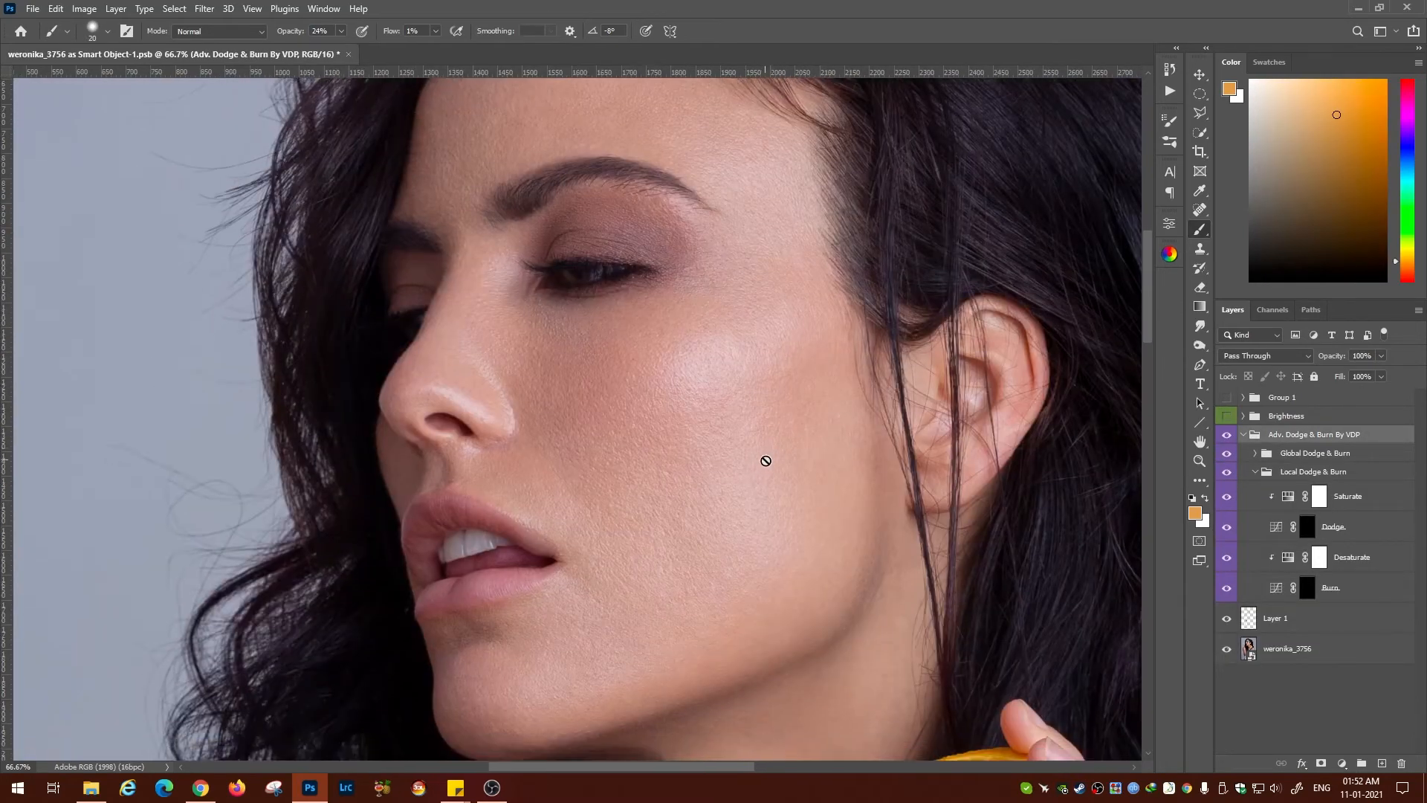
Dodge the skin around the nostril and upper lip on the Dodge mask with a brush smaller than 20 pixels
scroll(766, 421, "down", 1)
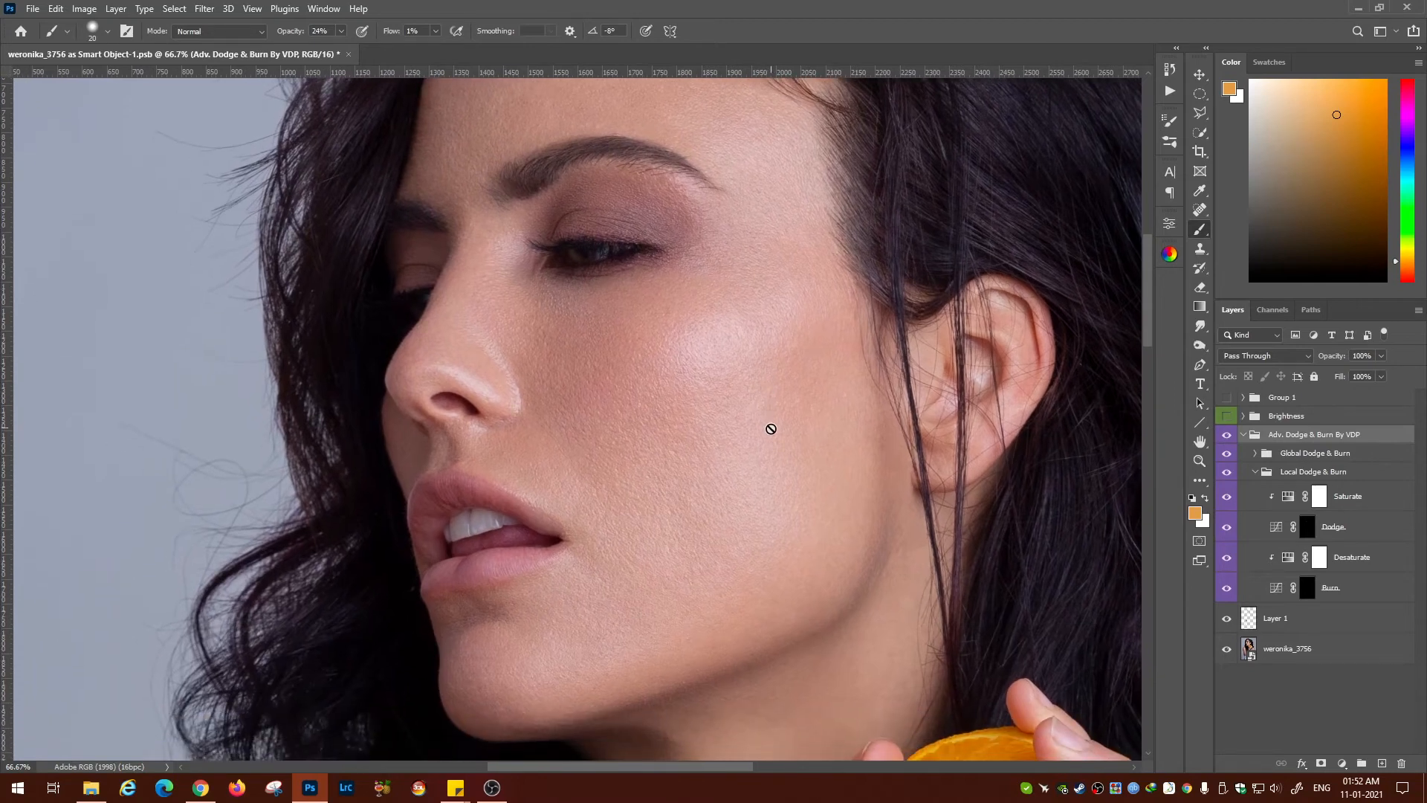
left_click_drag(765, 376, 743, 484)
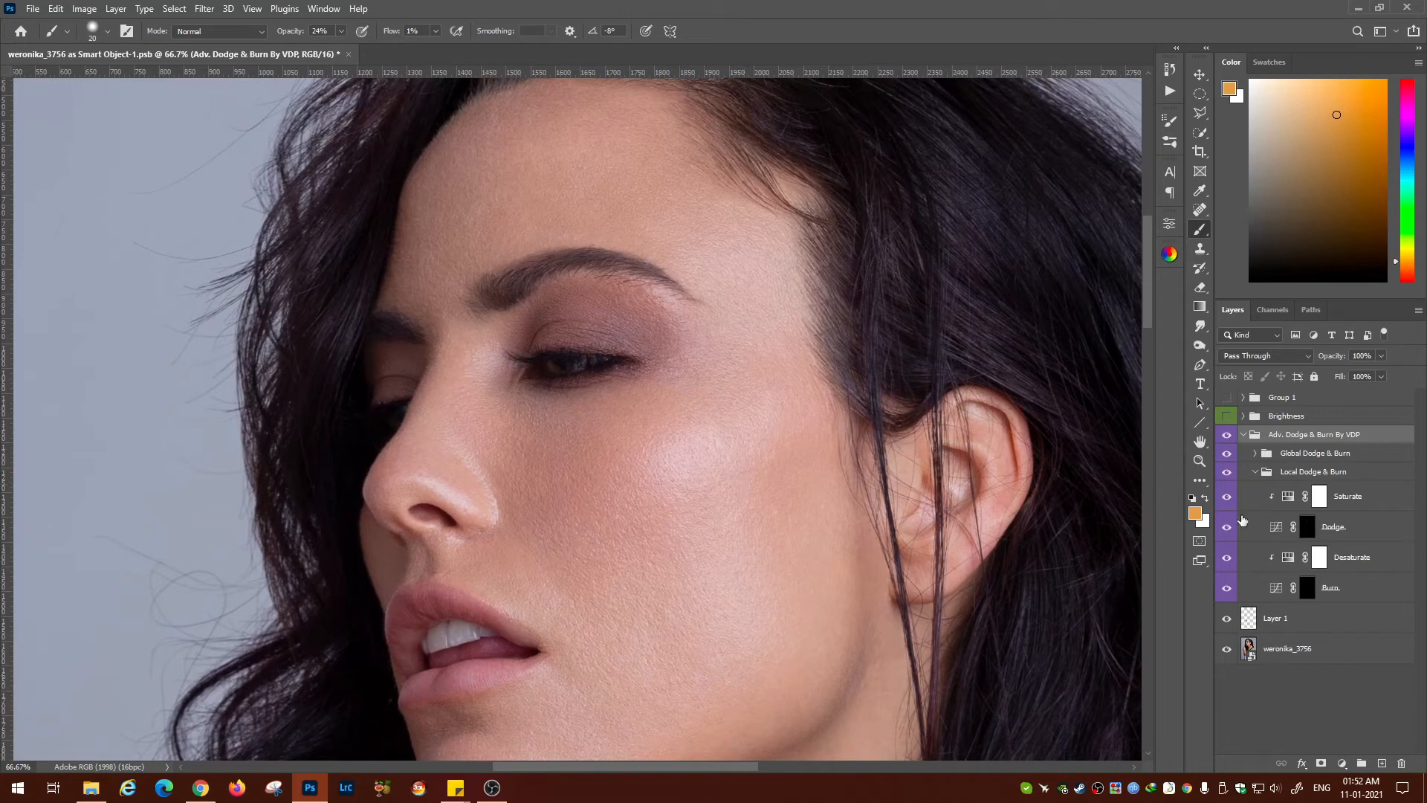
left_click(1308, 527)
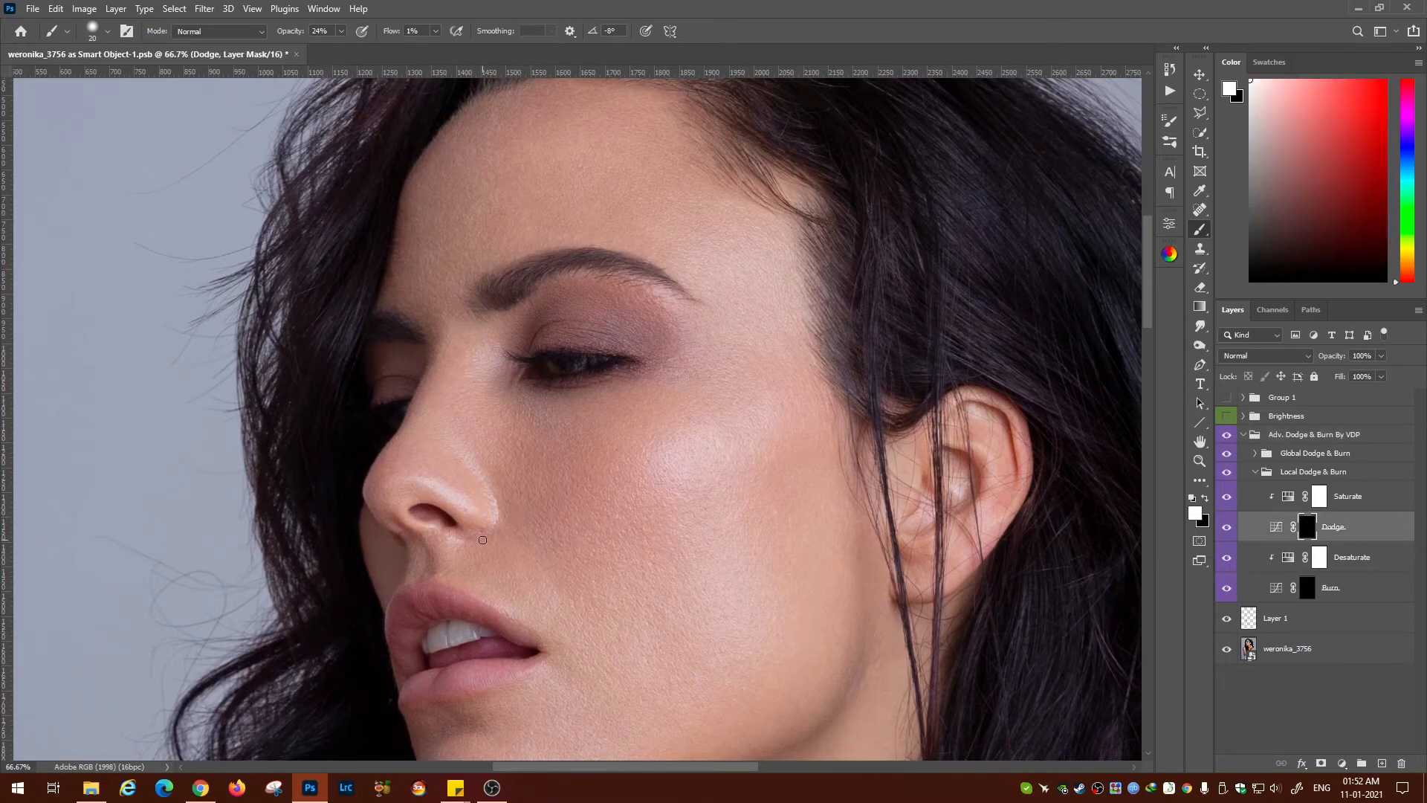
key("bracketleft")
Burn the cheek beside the mouth corner on the Burn mask, starting with a 10-pixel brush and enlarging it
left_click(1307, 589)
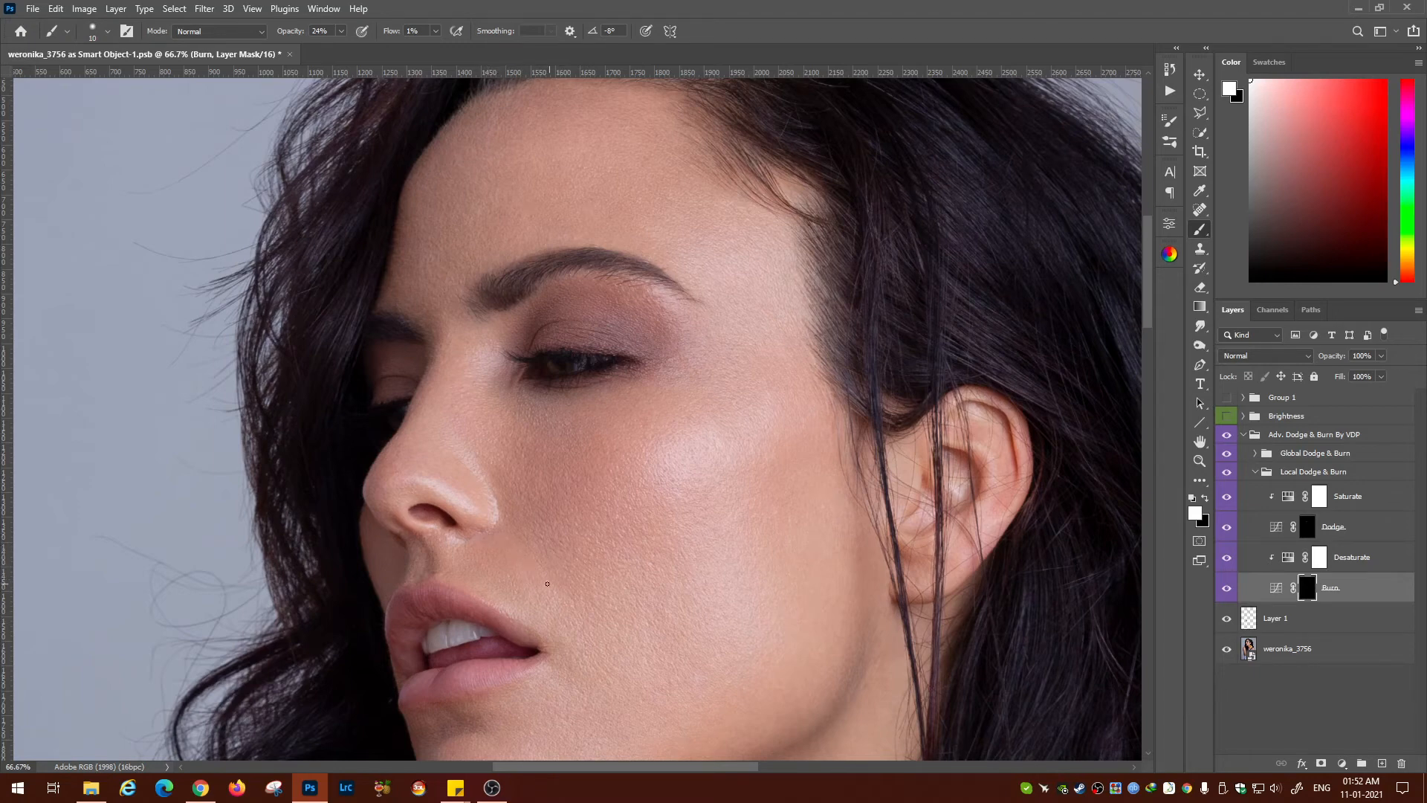
key("bracketright")
key("bracketright")
key("bracketright")
Dodge the mid cheek with a 20-pixel brush, and burn the skin beside the nose with a 15-pixel brush
left_click(1308, 530)
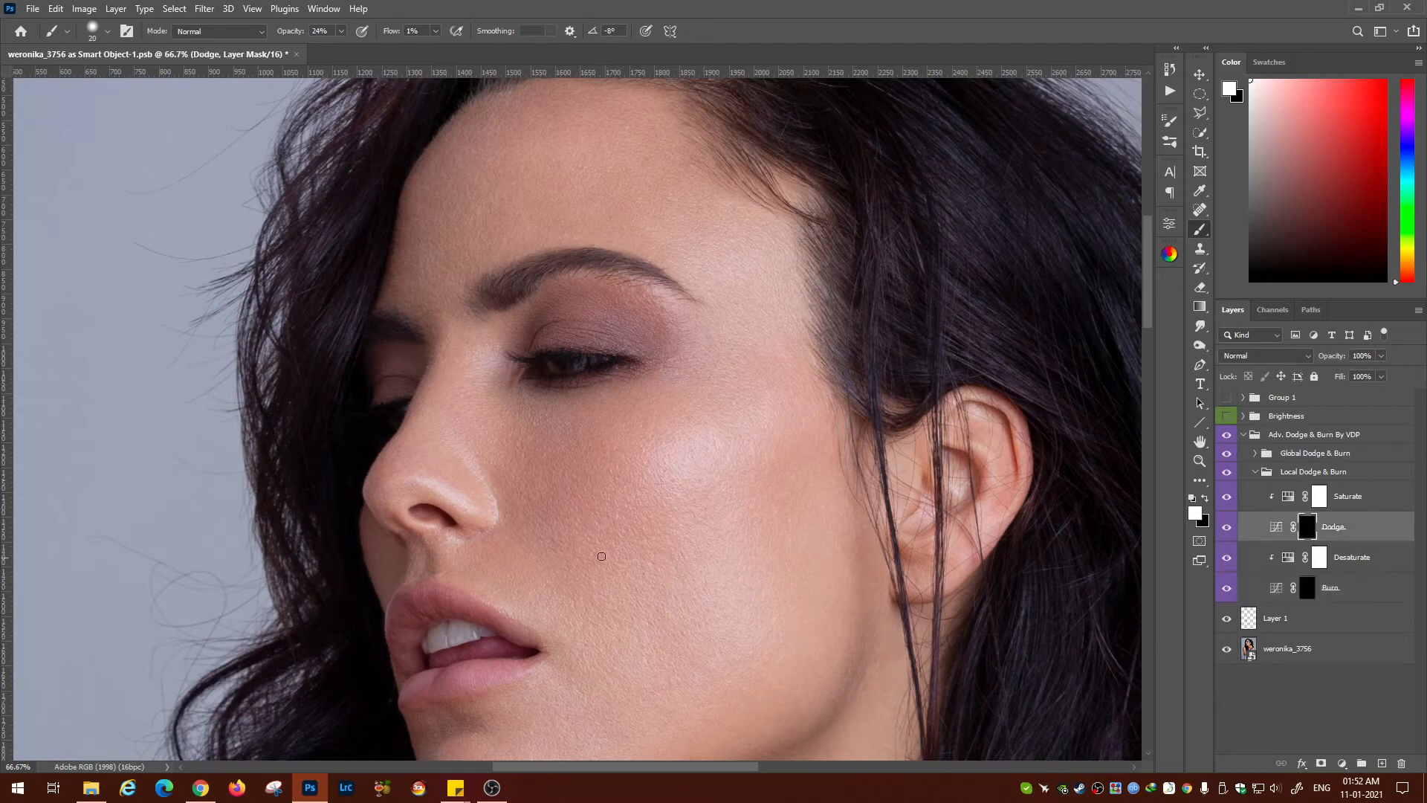
key("bracketleft")
key("bracketleft")
left_click(1307, 589)
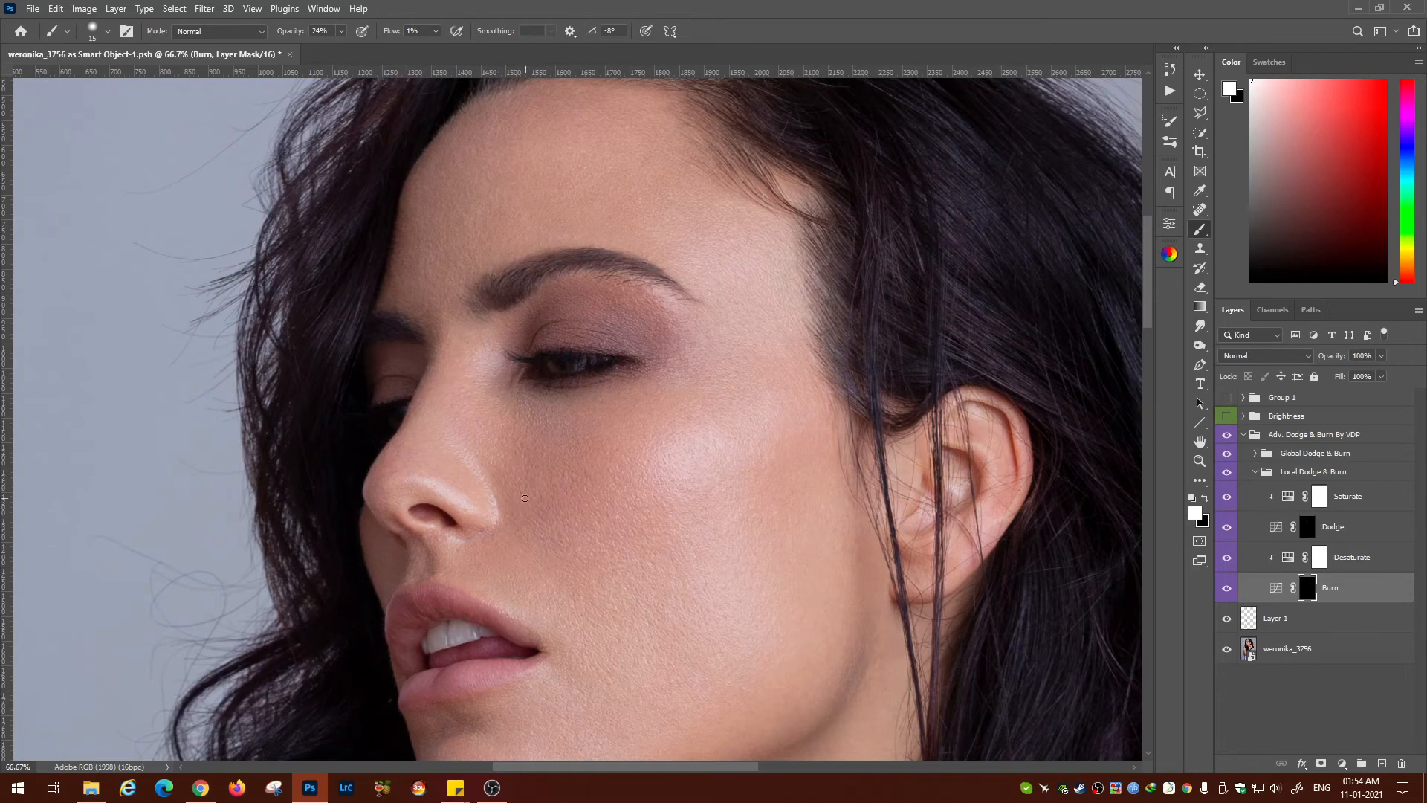
key("bracketleft")
Dodge around the outer eyelid with a 30-pixel brush, and burn beside the inner eyebrow with a 15-pixel brush
left_click(1306, 526)
key("bracketright")
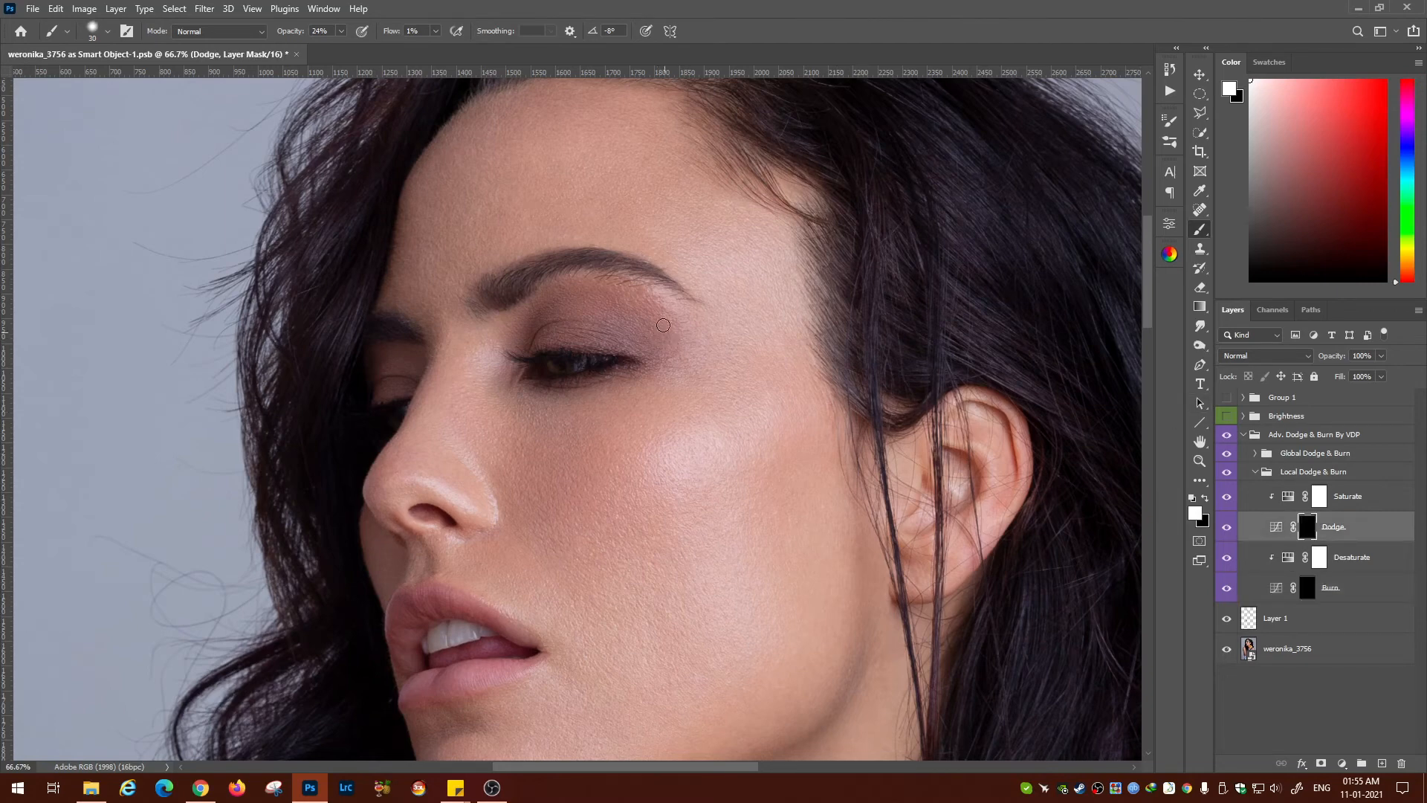
key("bracketright")
key("bracketright")
key("alt+bracketleft")
key("alt+bracketleft")
key("bracketleft")
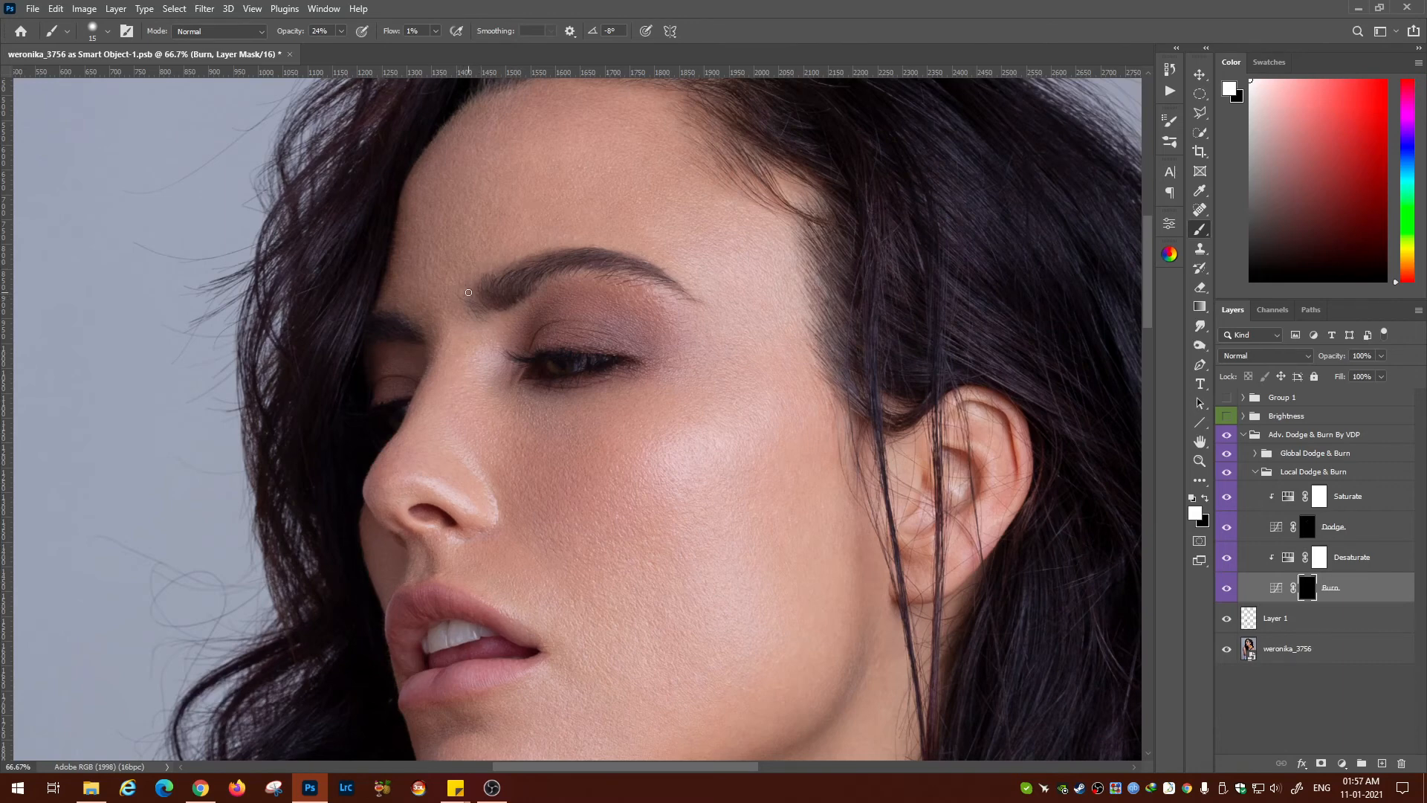
Compare the portrait with and without the Local Dodge & Burn group at 25% zoom
key("ctrl+minus")
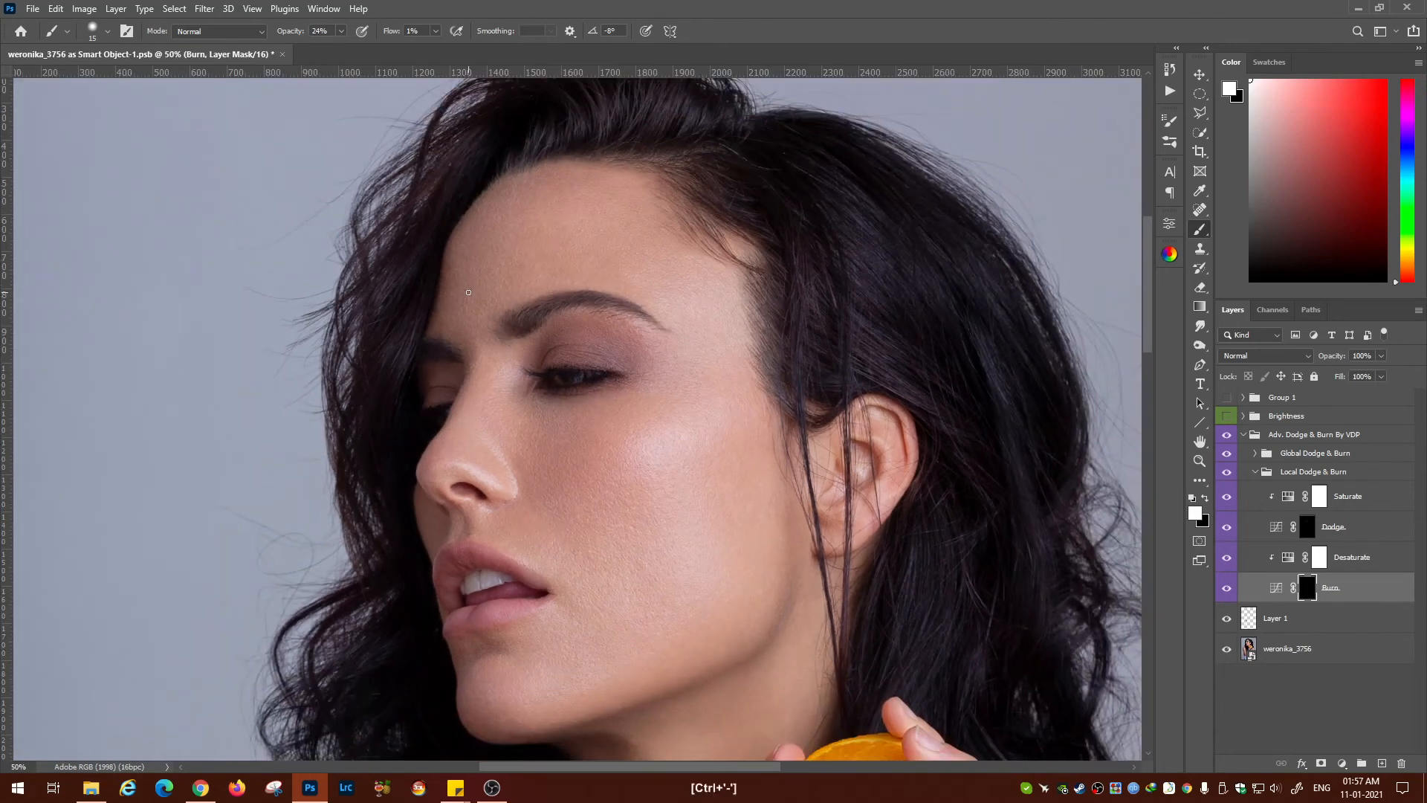
key("ctrl+minus")
key("ctrl+minus")
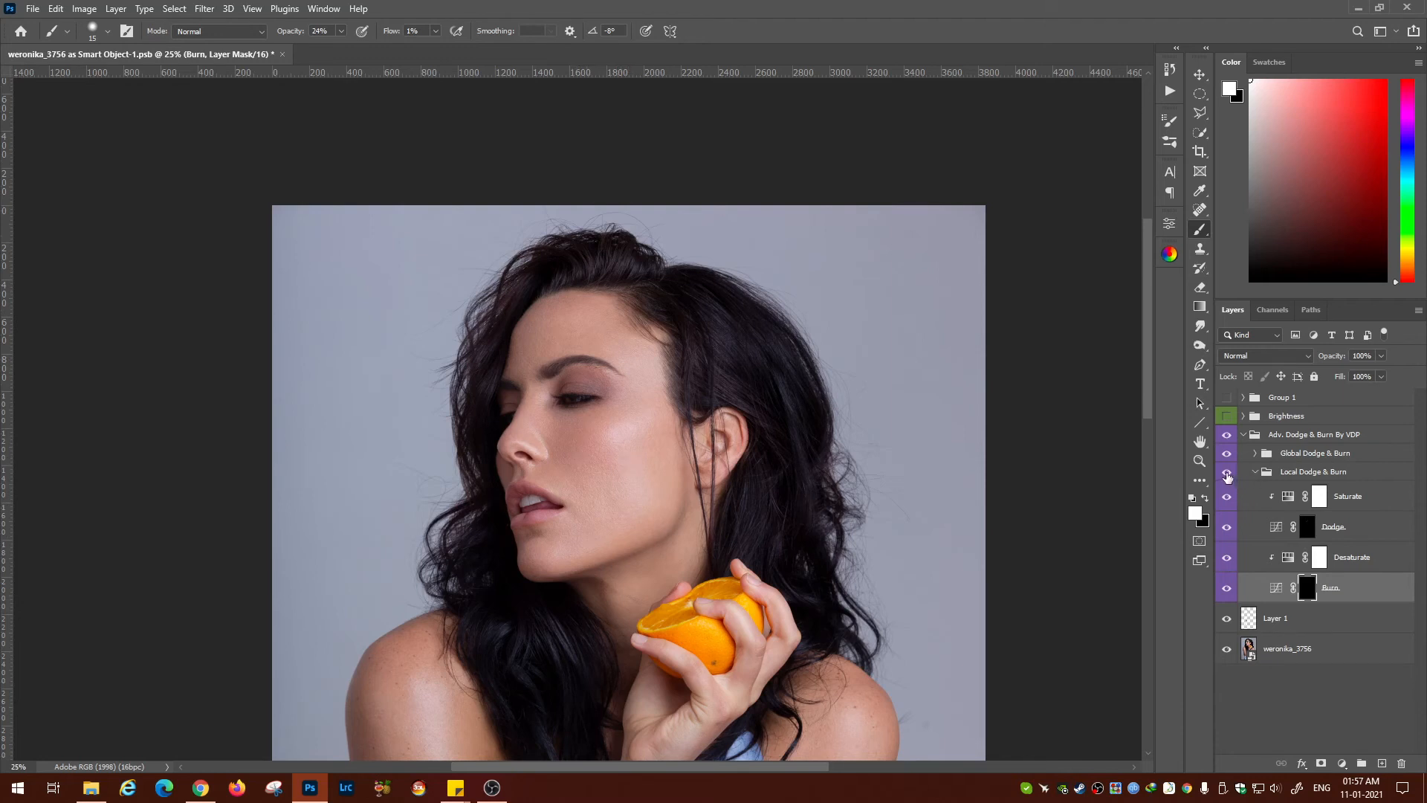
left_click(1226, 472)
left_click(1226, 473)
Examine the retouched skin from the whole portrait up to a 100% close-up of the cheek and mouth
key("ctrl+minus")
key("ctrl+minus")
key("ctrl+plus")
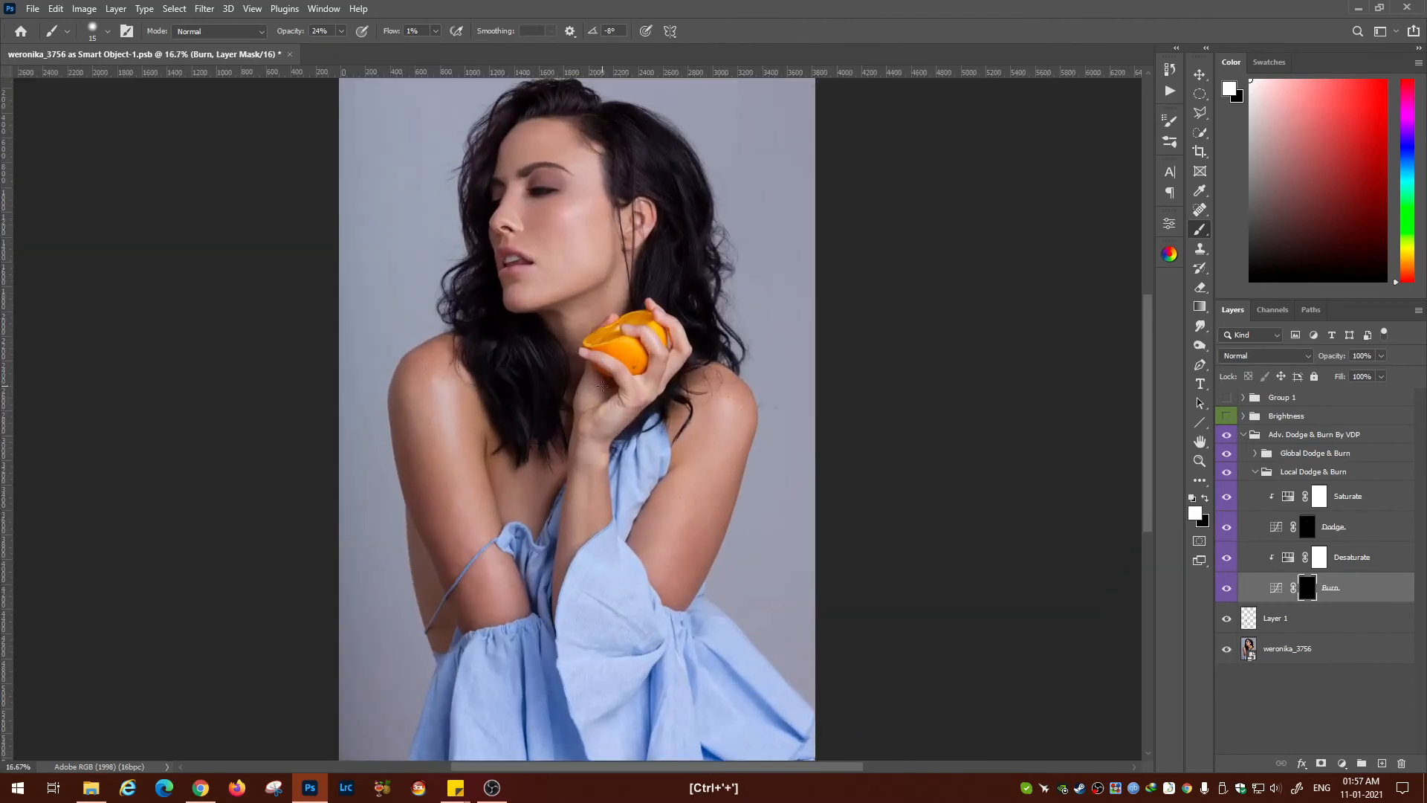
key("ctrl+plus")
scroll(508, 344, "up", 5)
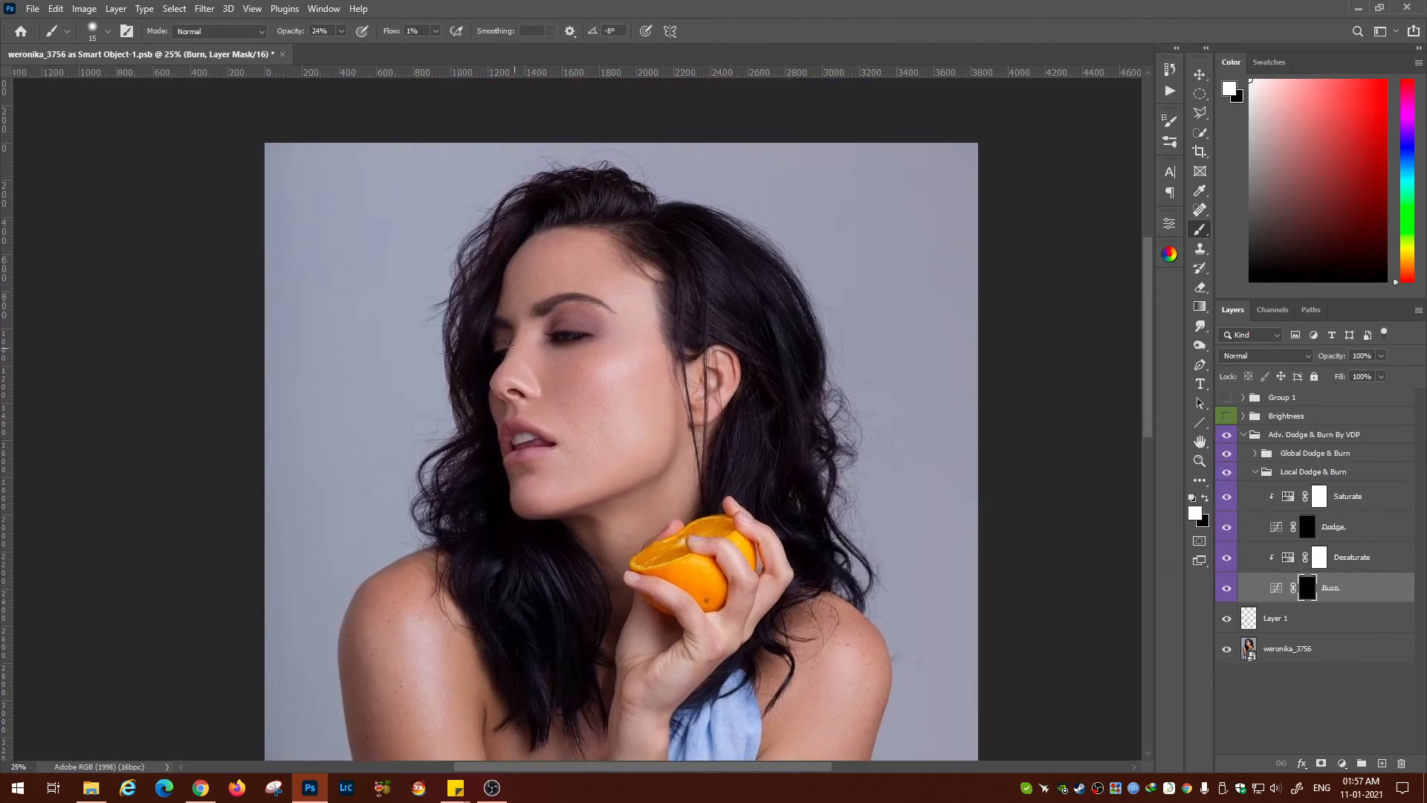
key("ctrl+plus")
key("ctrl+plus")
key("ctrl+plus")
key("ctrl+plus")
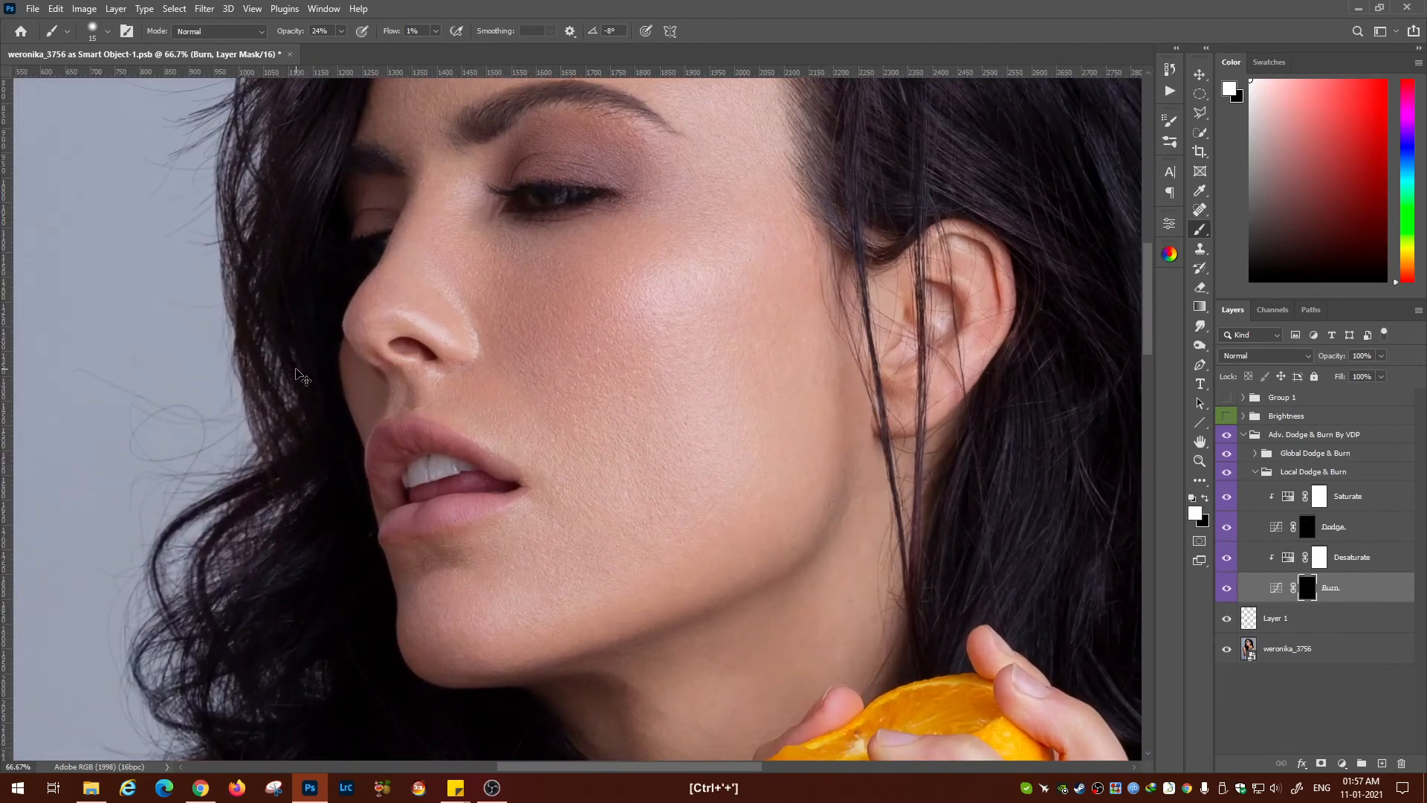
key("ctrl+plus")
key("ctrl+minus")
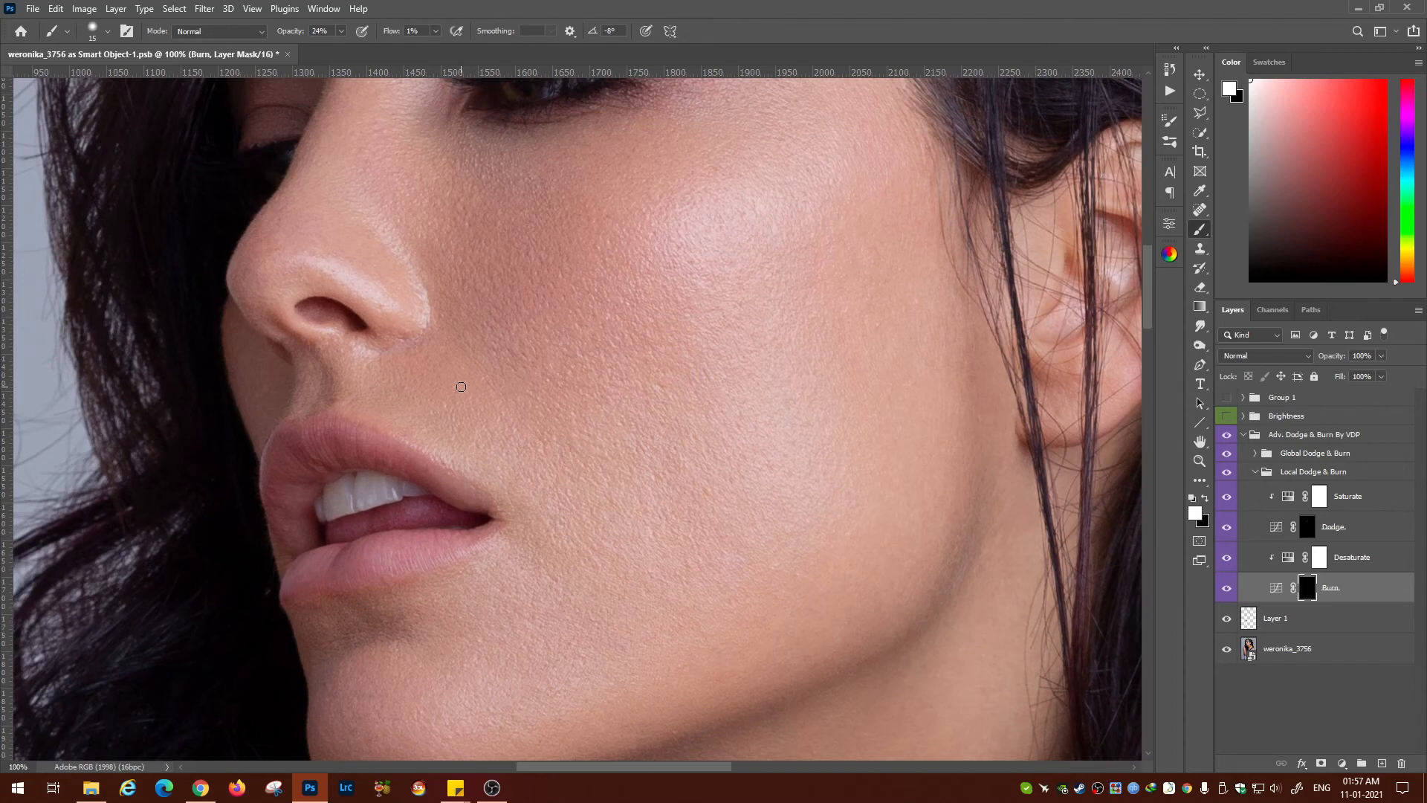
key("ctrl+minus")
key("ctrl+minus")
key("ctrl+minus")
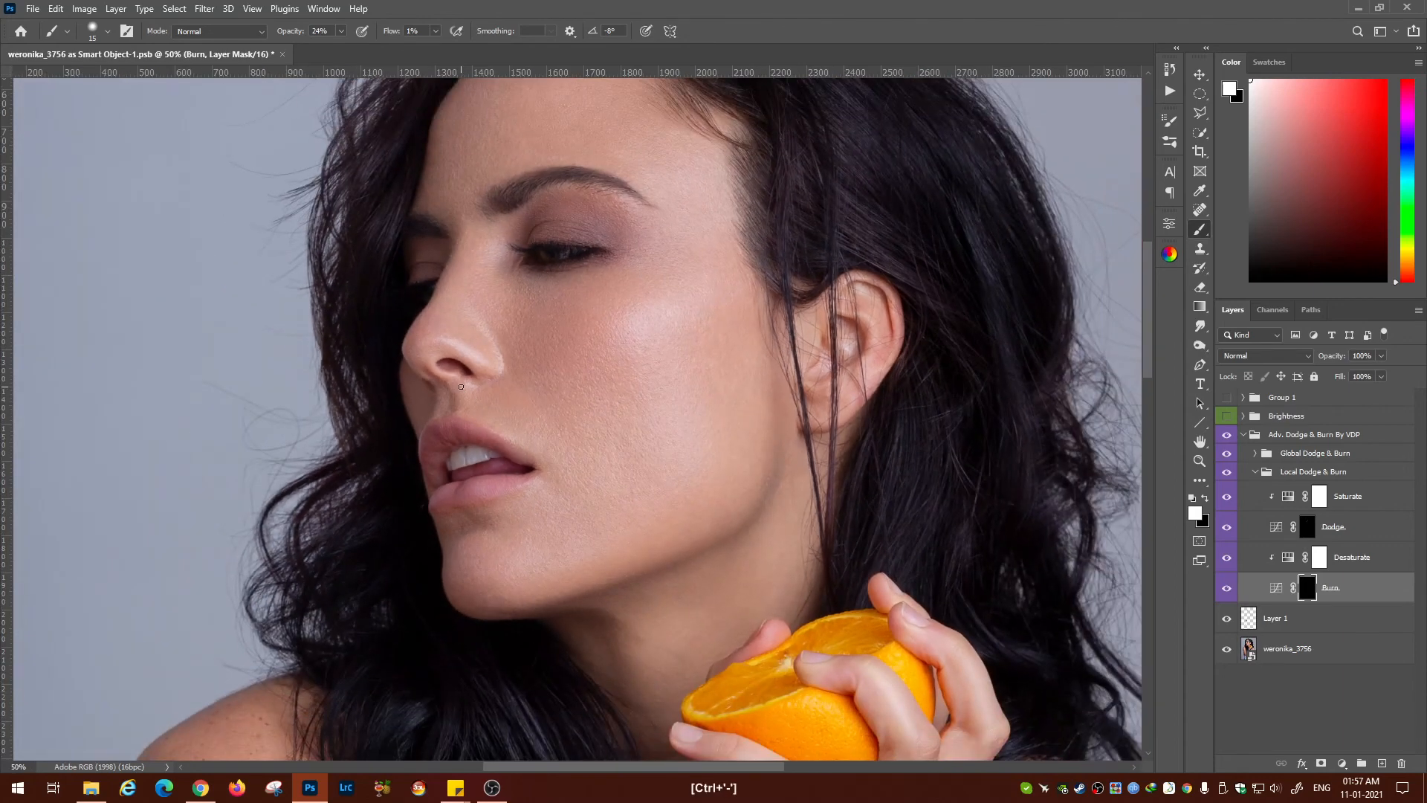
key("ctrl+minus")
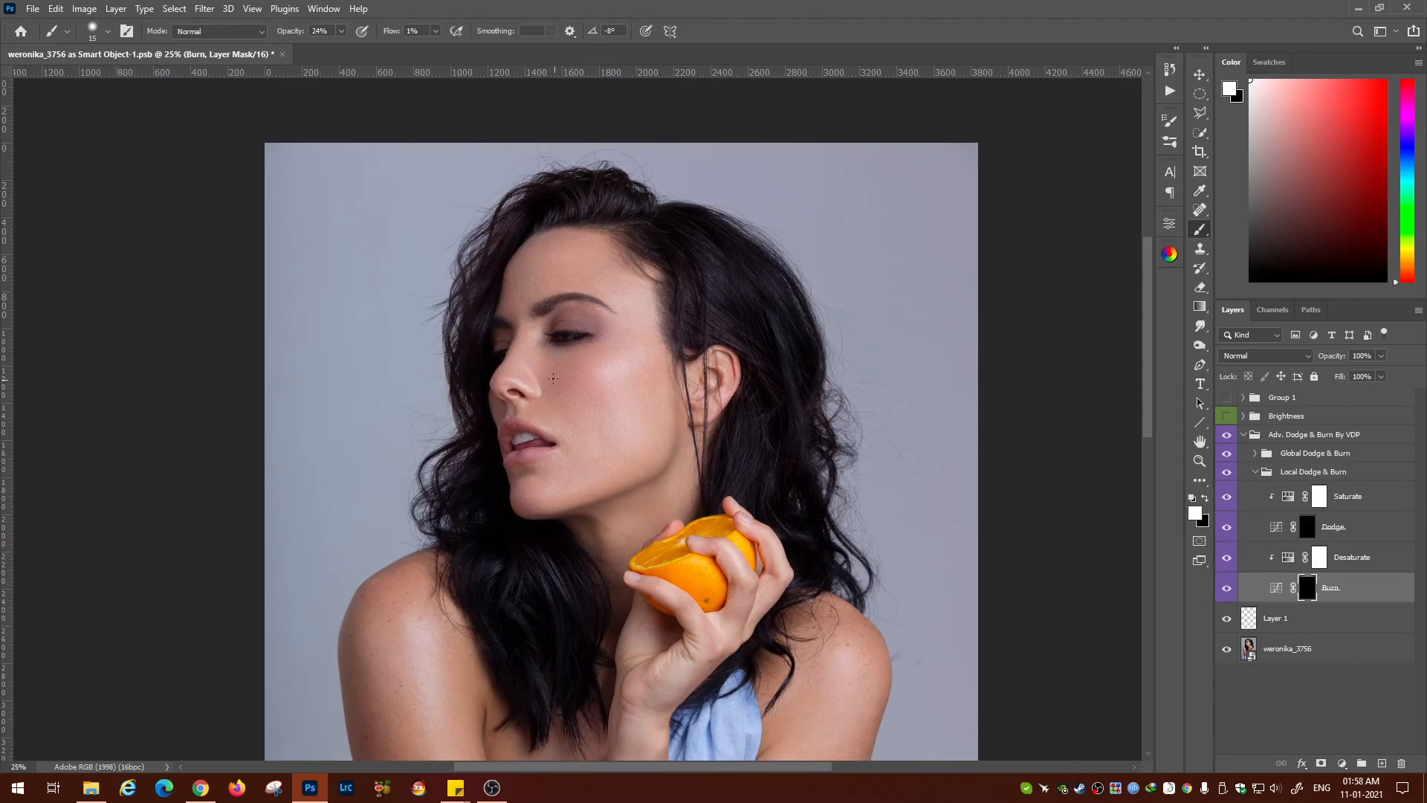
Dodge the skin below the eye with a 30-pixel brush and the cheek near the mouth with a 20-pixel brush at 50% zoom
key("ctrl+plus")
key("ctrl+plus")
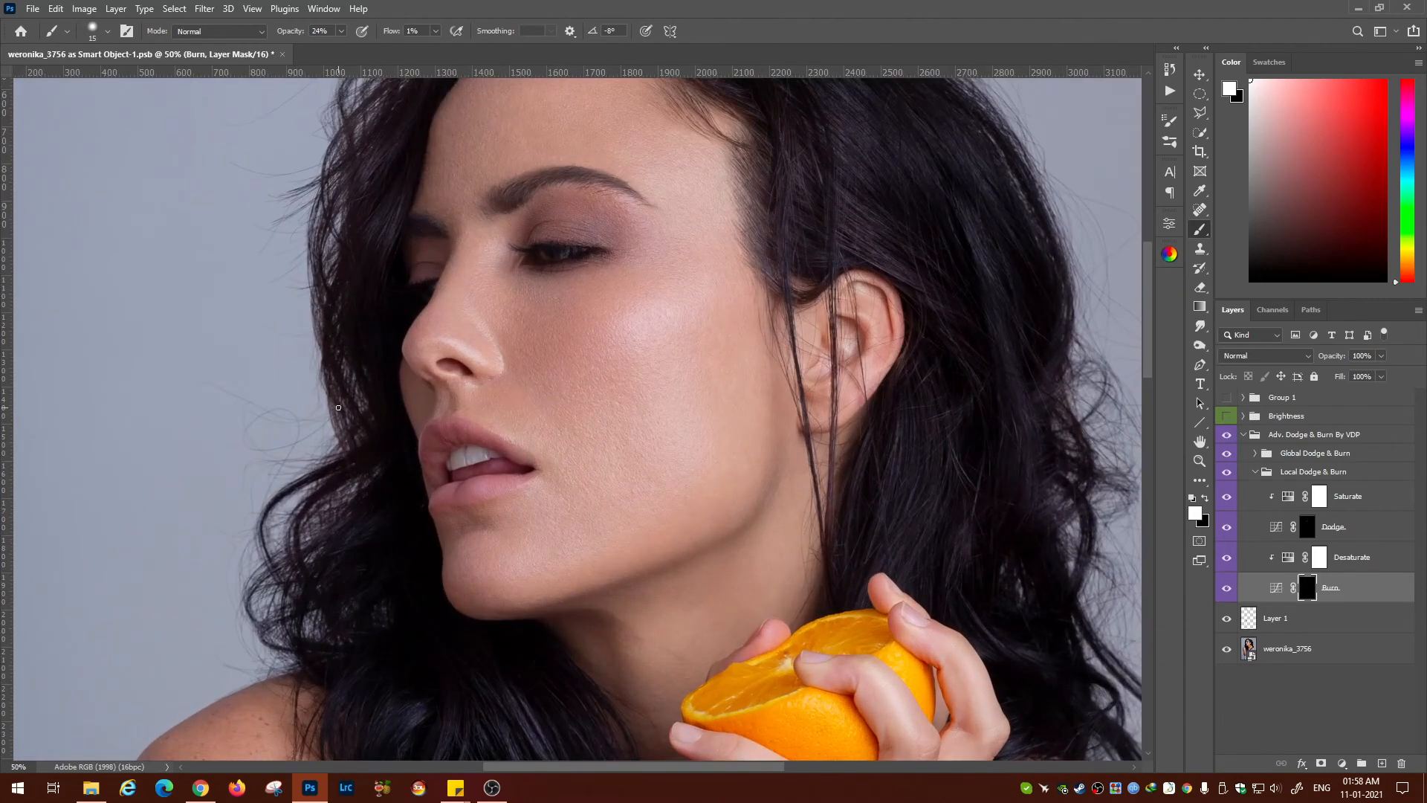
left_click(1302, 530)
key("bracketright")
key("bracketright")
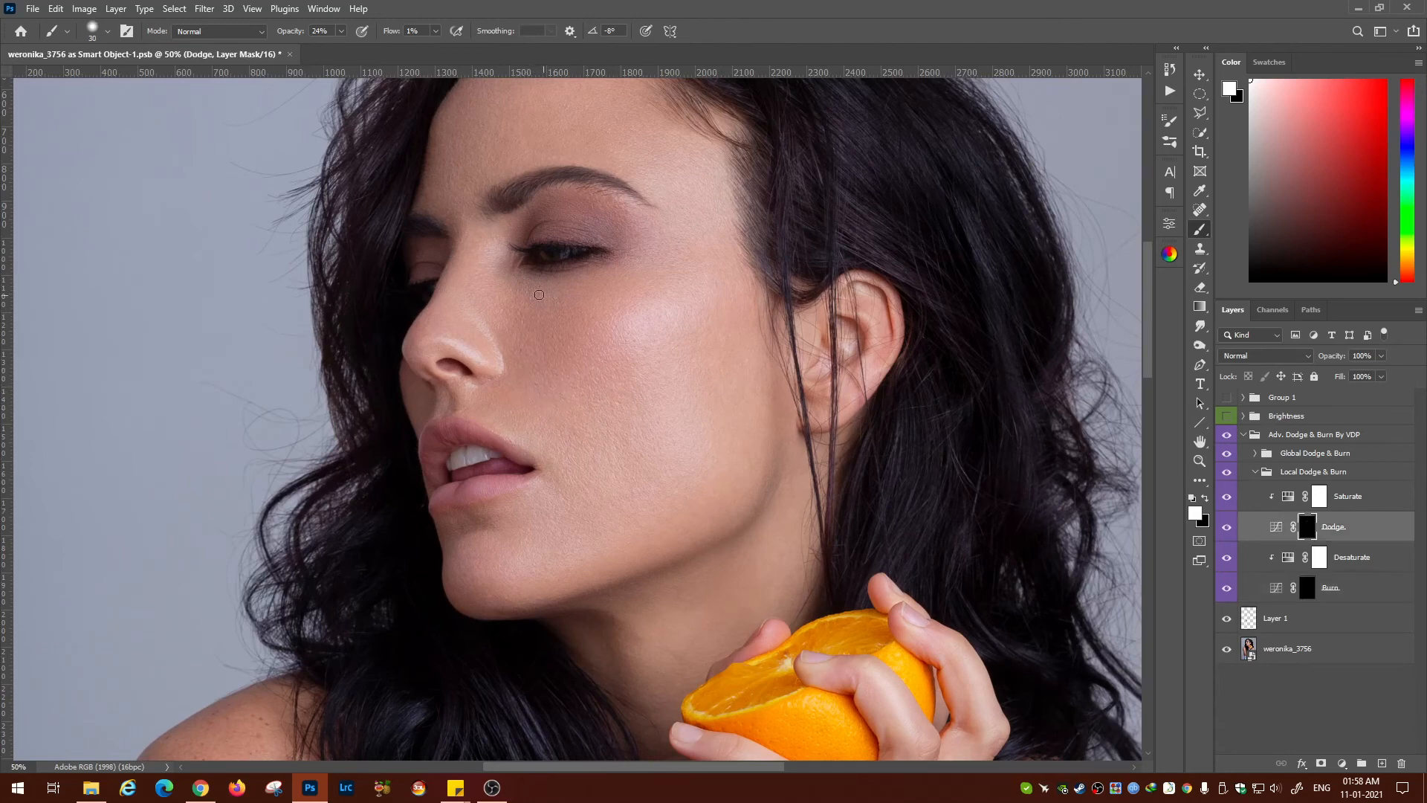
double_click(1288, 496)
left_click(1307, 526)
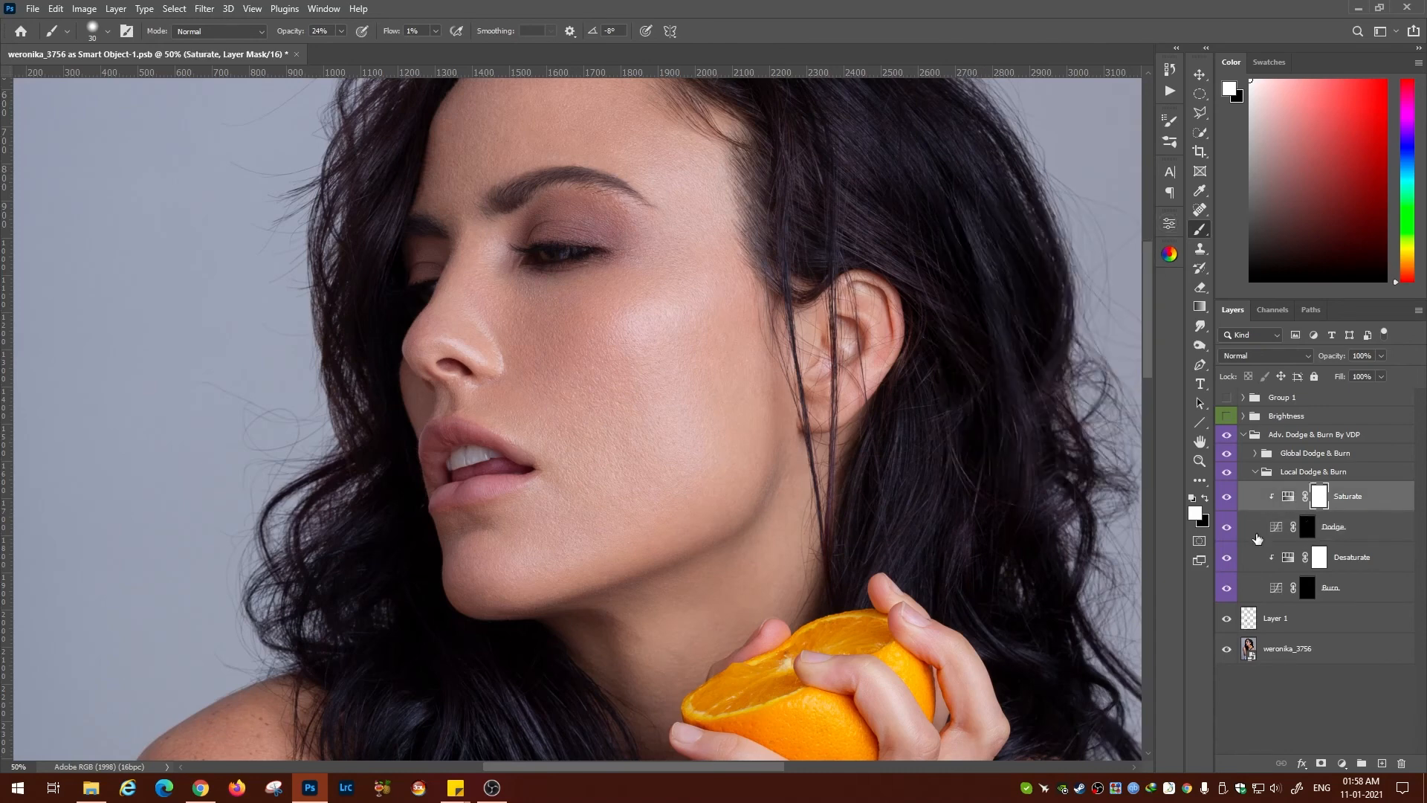
key("bracketleft")
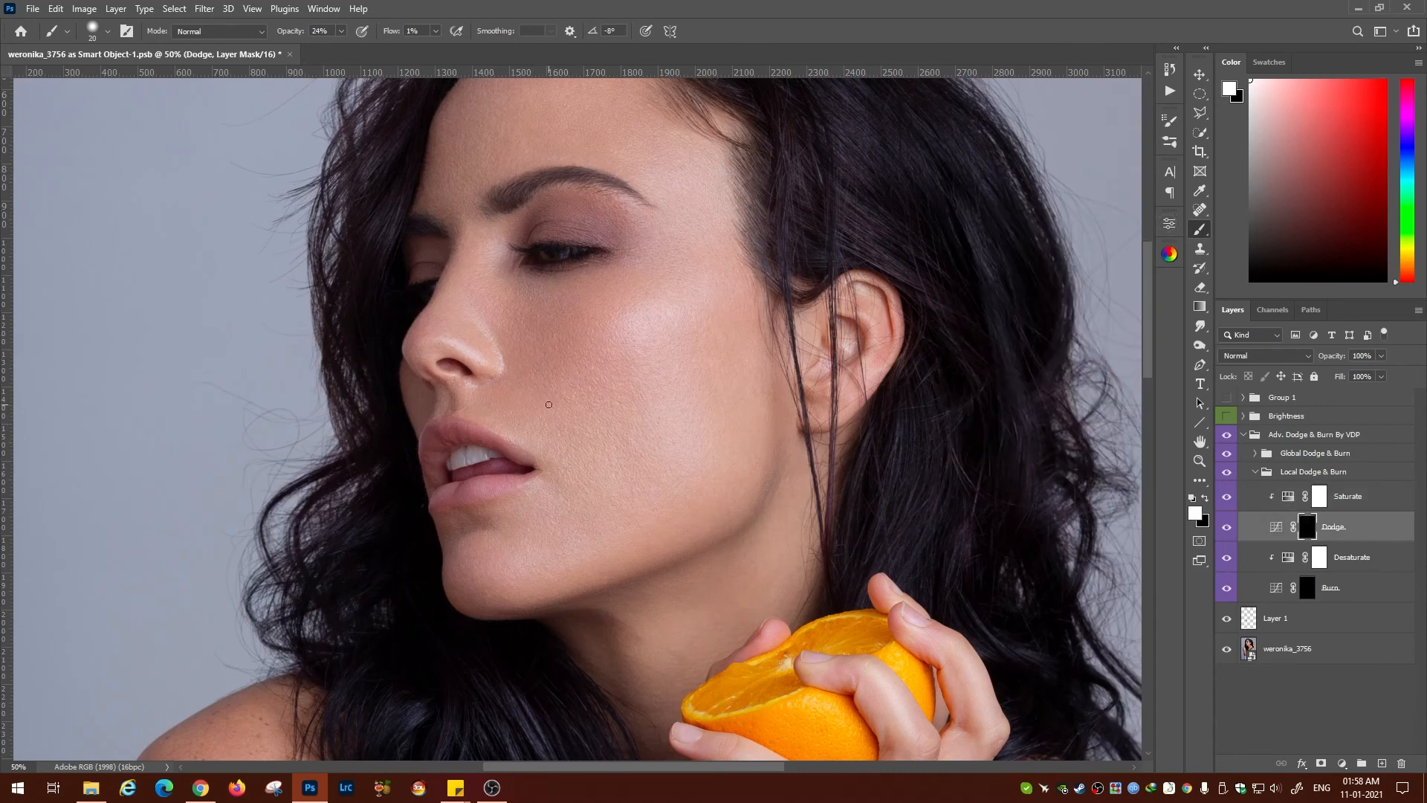
Set the brush to 2% opacity and 100% flow, and dodge the cheek with a smaller brush tip
left_click_drag(341, 30, 328, 50)
mouse_move(435, 31)
left_mouse_down()
mouse_move(436, 47)
mouse_move(512, 48)
left_mouse_up()
key("bracketleft")
key("bracketleft")
Burn around the chin on the Burn mask with a 9-pixel brush, and dodge the outer cheek with a 20-pixel brush
left_click(1307, 587)
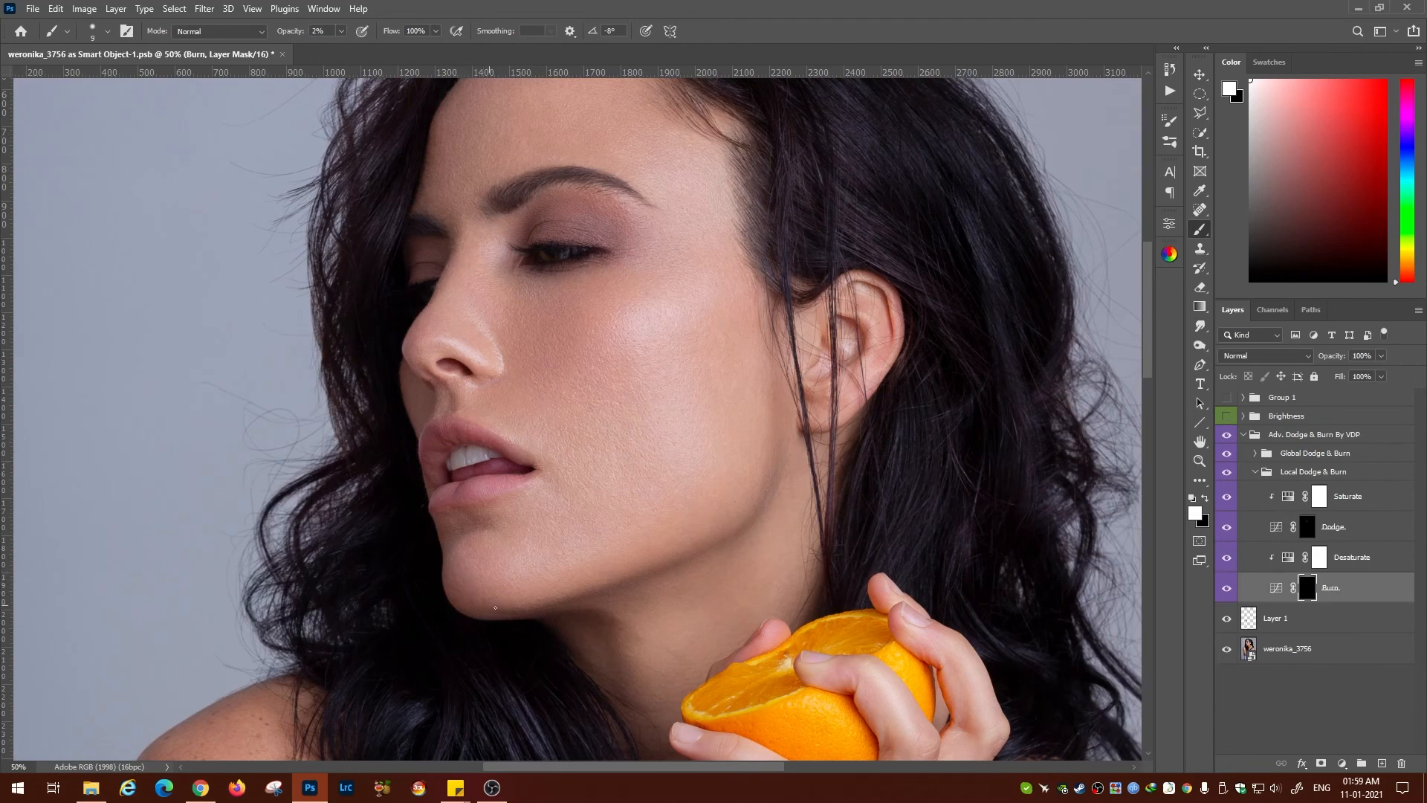
key("bracketright")
key("bracketright")
key("alt+bracketright")
key("alt+bracketright")
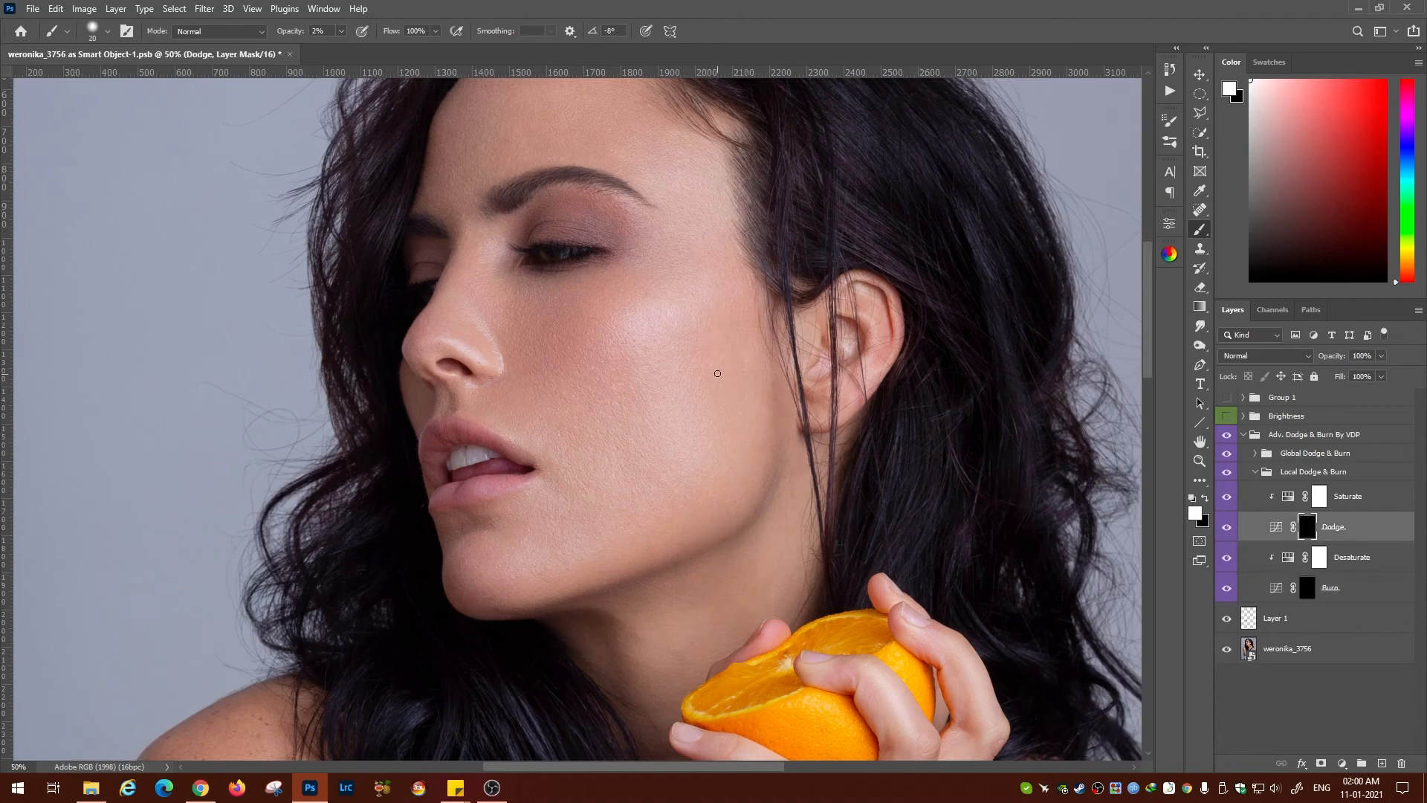
key("bracketleft")
Burn the face with a 15-pixel brush, and dodge the skin near the hairline with a 10-pixel brush
key("alt+bracketleft")
key("alt+bracketleft")
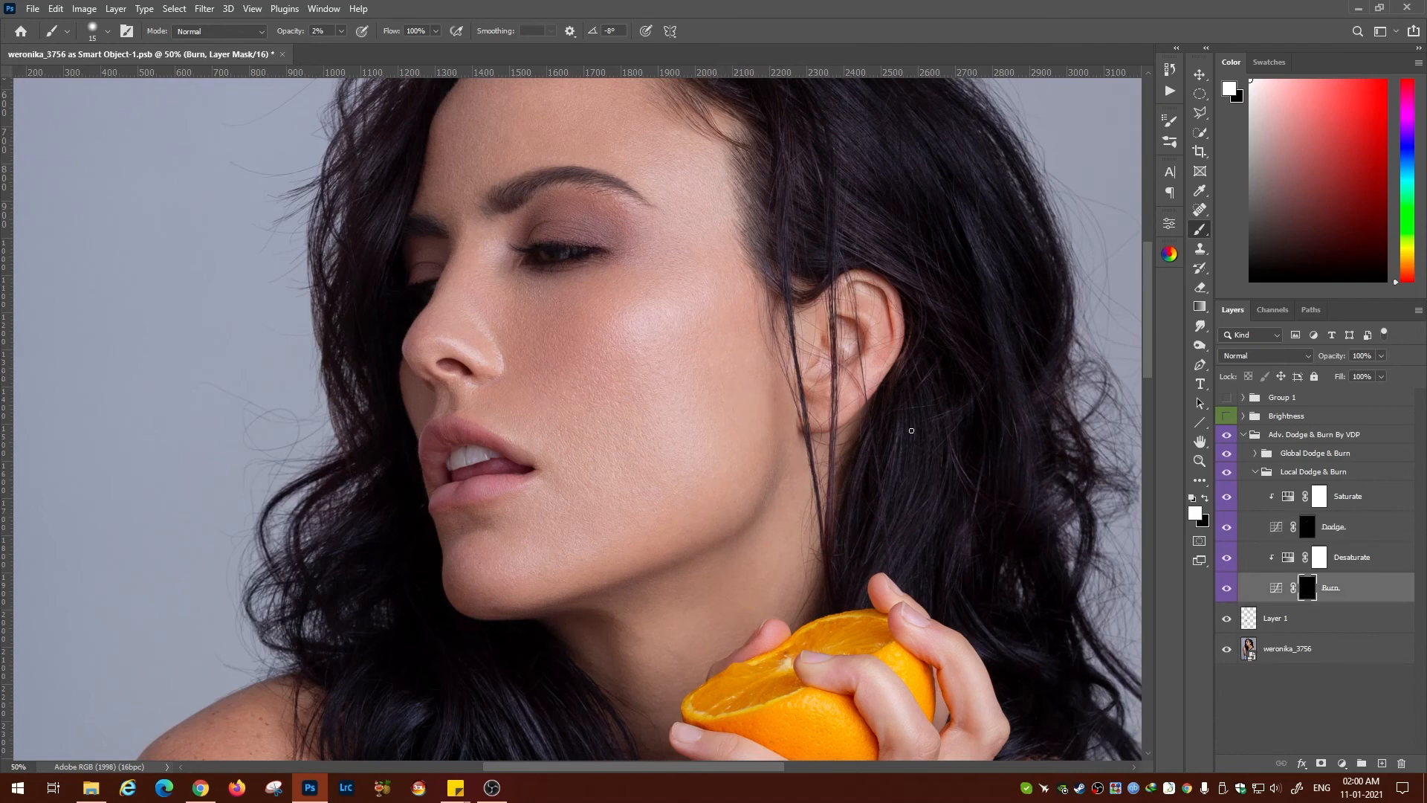
key("alt+bracketright")
key("alt+bracketright")
key("bracketleft")
Check the Saturate layer's effect on the face by hiding it and showing it again
key("ctrl+minus")
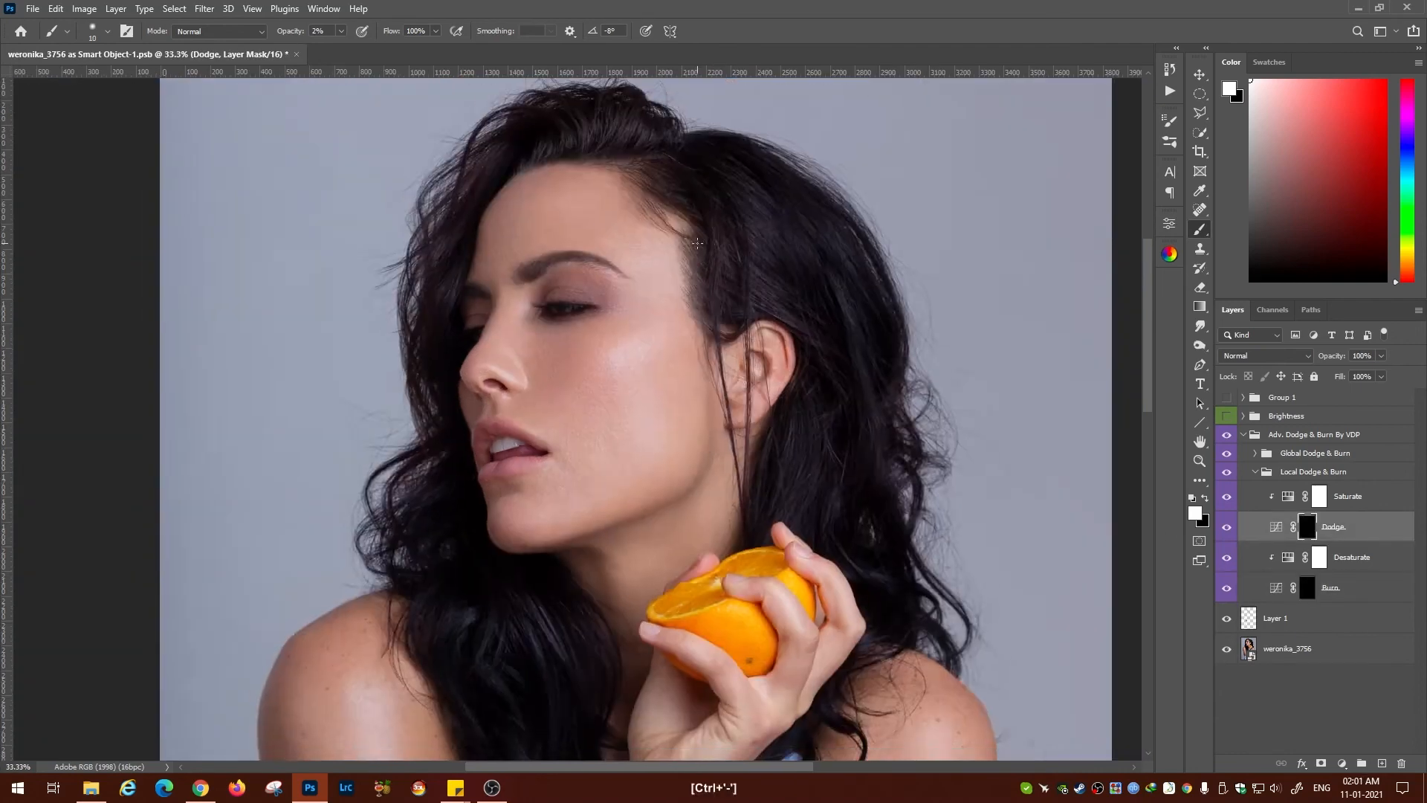
key("ctrl+plus")
left_click(1228, 494)
left_click(1228, 493)
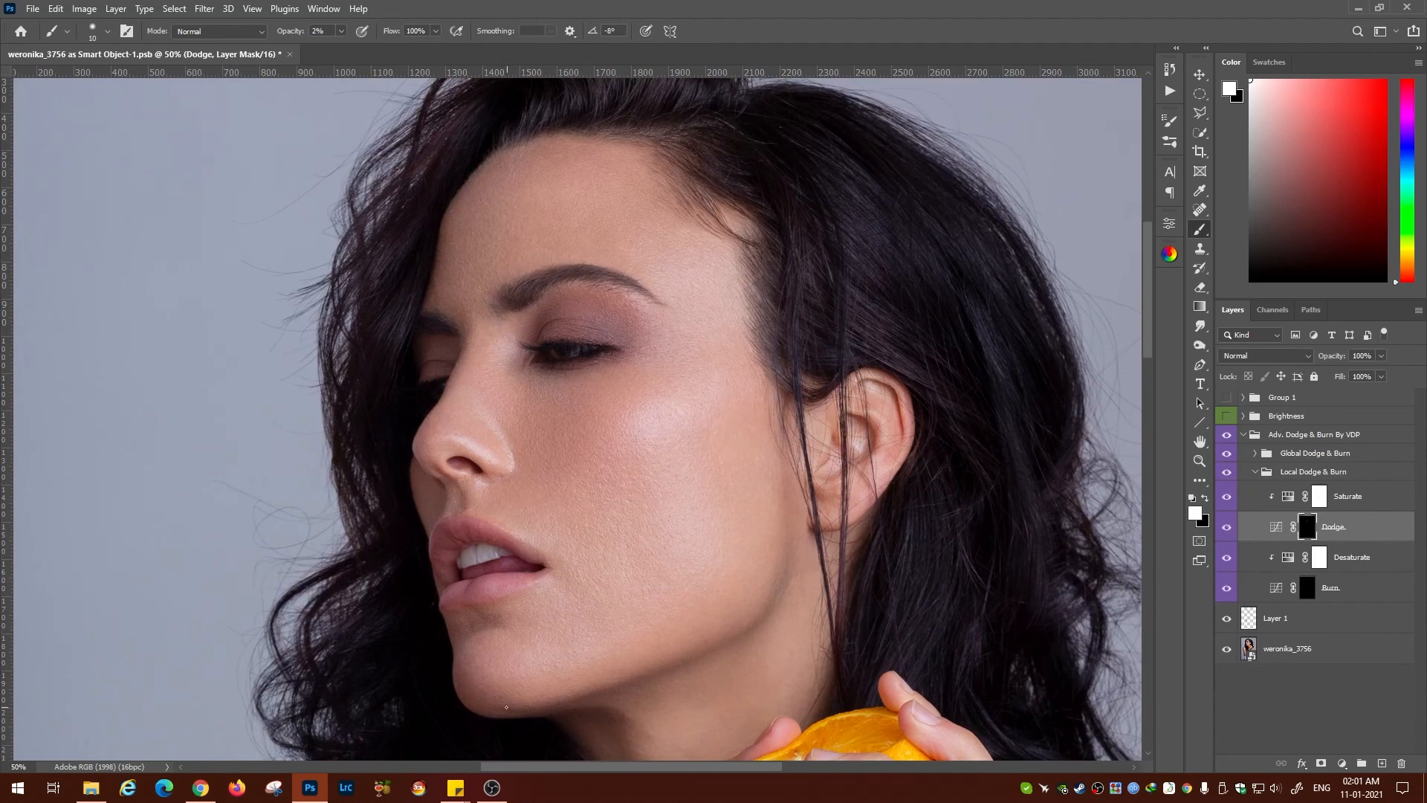
Even out the temple beside the hairline on the Burn and Dodge masks with a 15-pixel brush, using the Brightness visual aid
key("bracketright")
left_click(1308, 588)
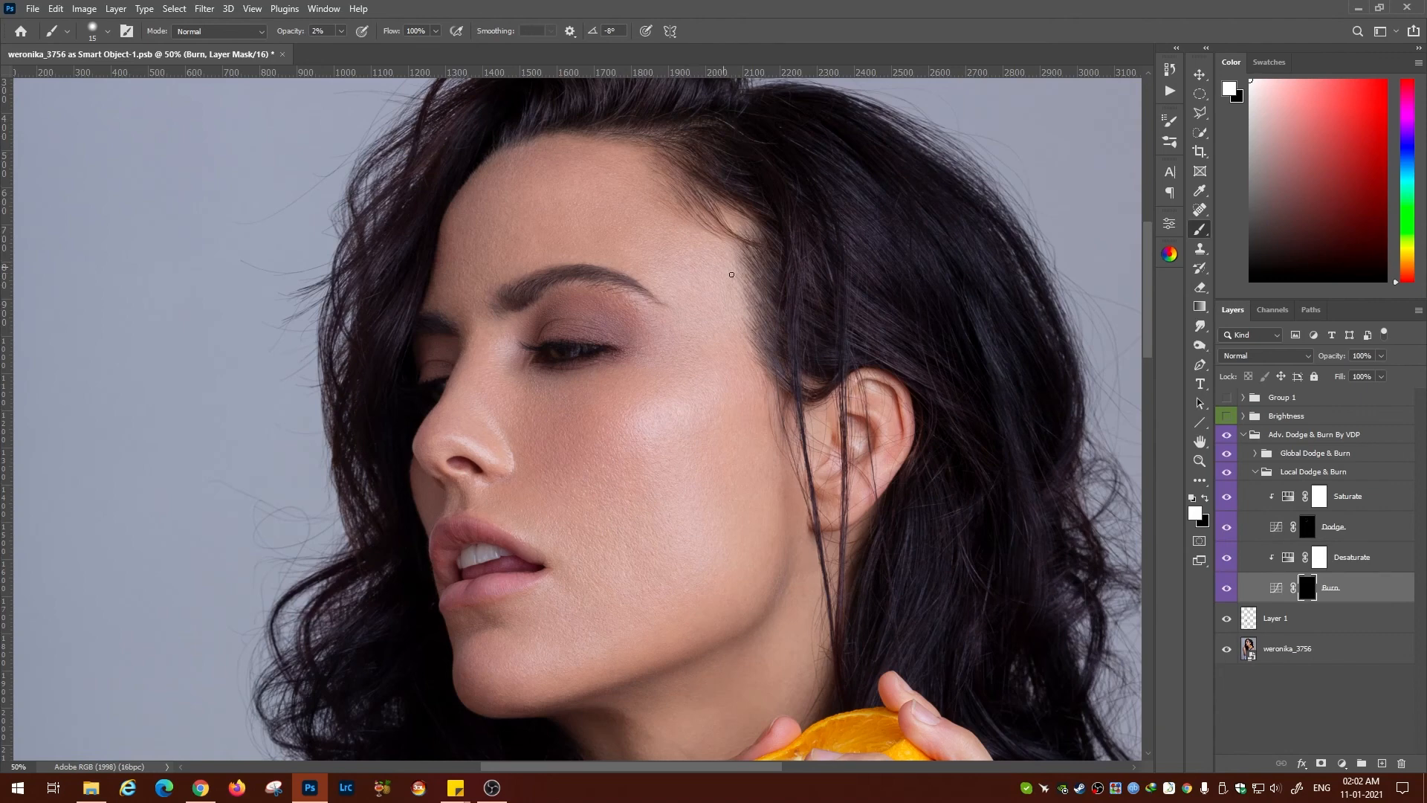
left_click(1227, 416)
left_click(1306, 527)
left_click(1306, 587)
Dodge the upper cheek beside the eye with a 20-pixel brush, and hide the Brightness visual aid
left_click(1307, 527)
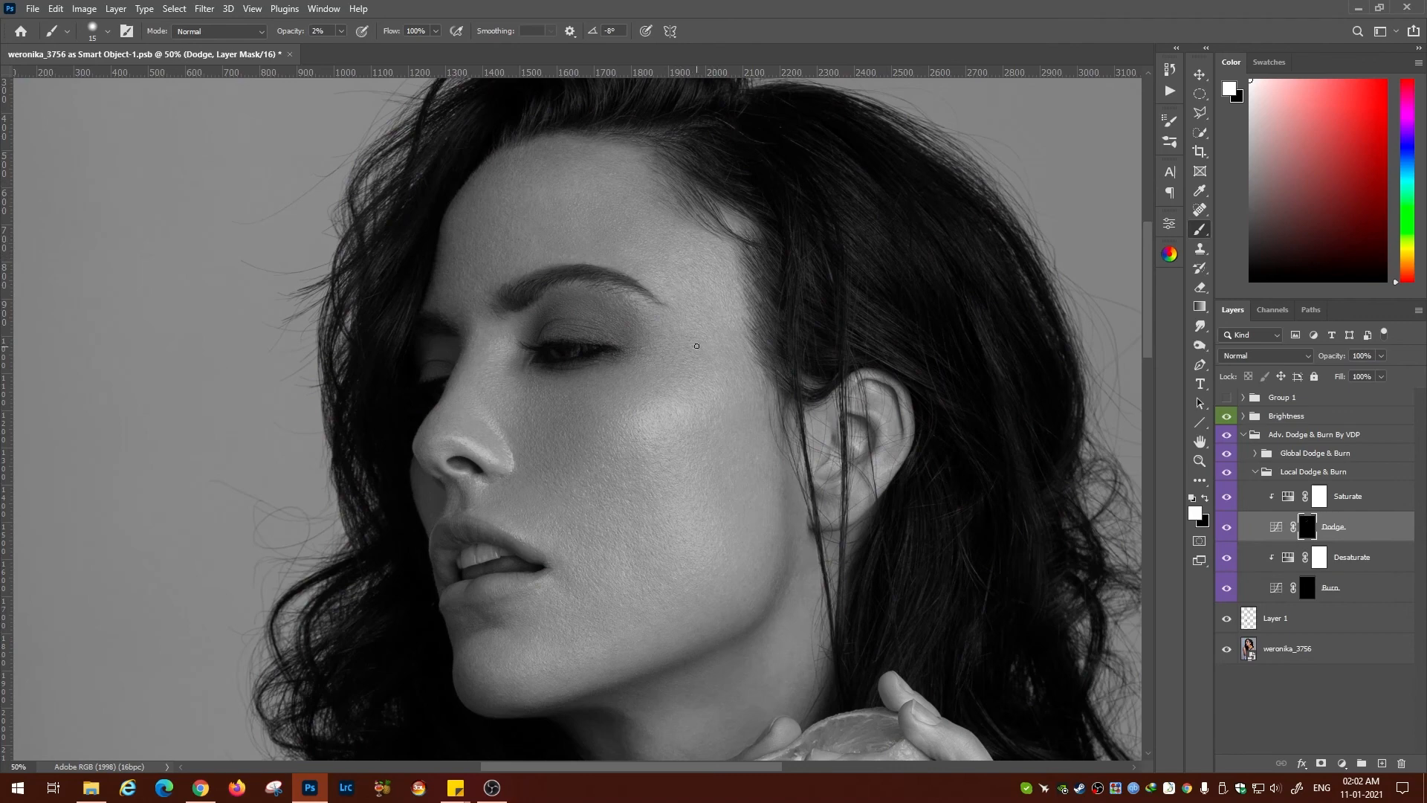
key("bracketright")
left_click(1226, 415)
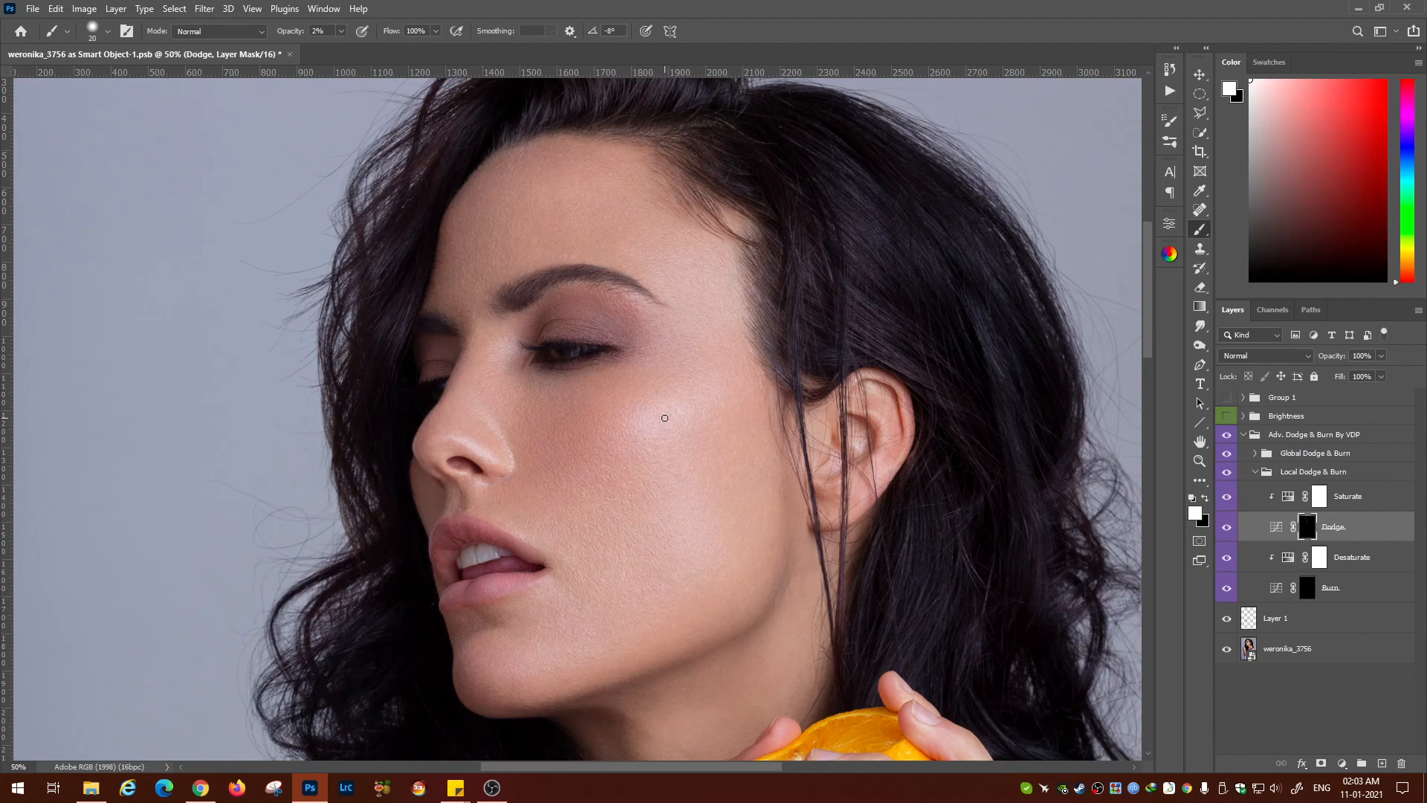
Compare the face with and without the Local Dodge & Burn group at 50% and 66.7% zoom
left_click(1226, 474)
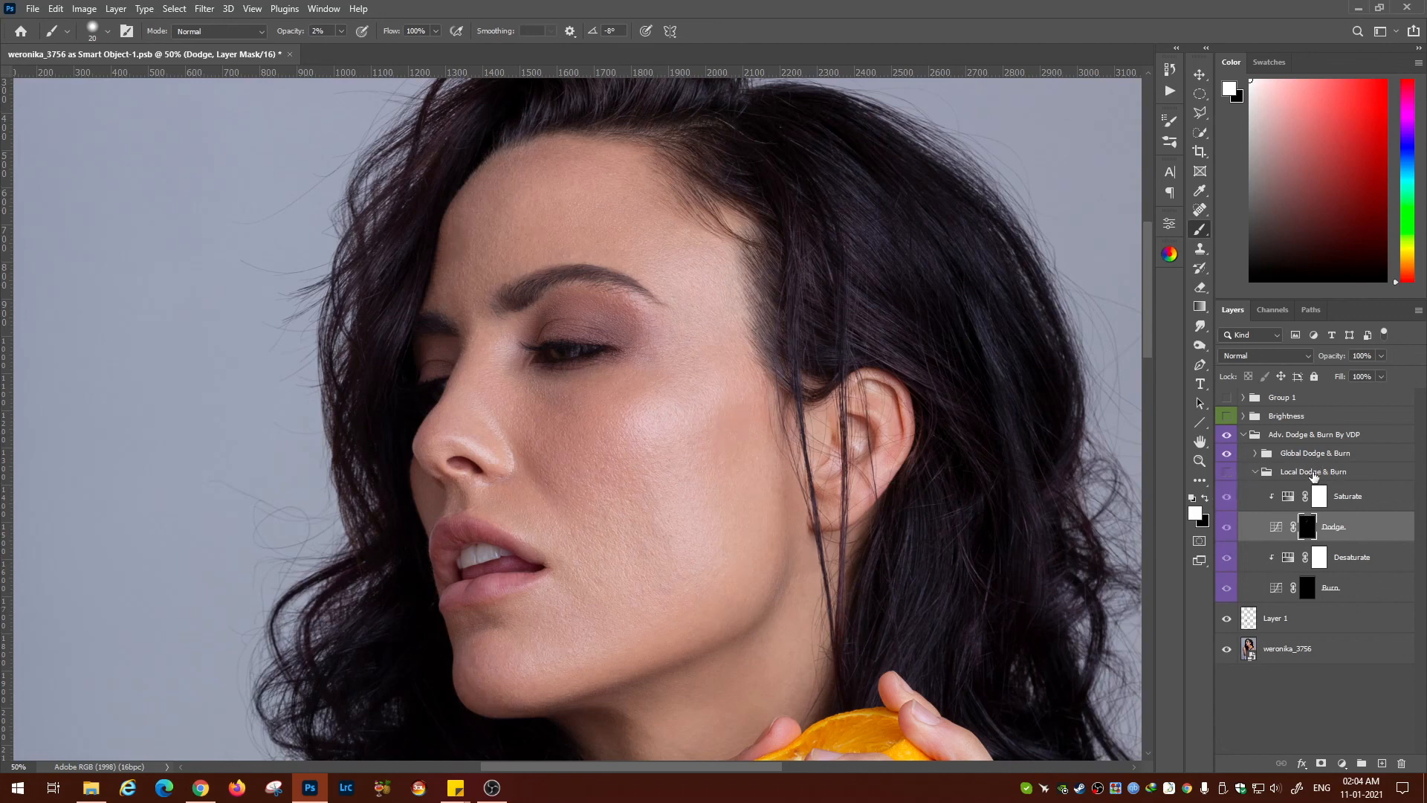
left_click(1227, 474)
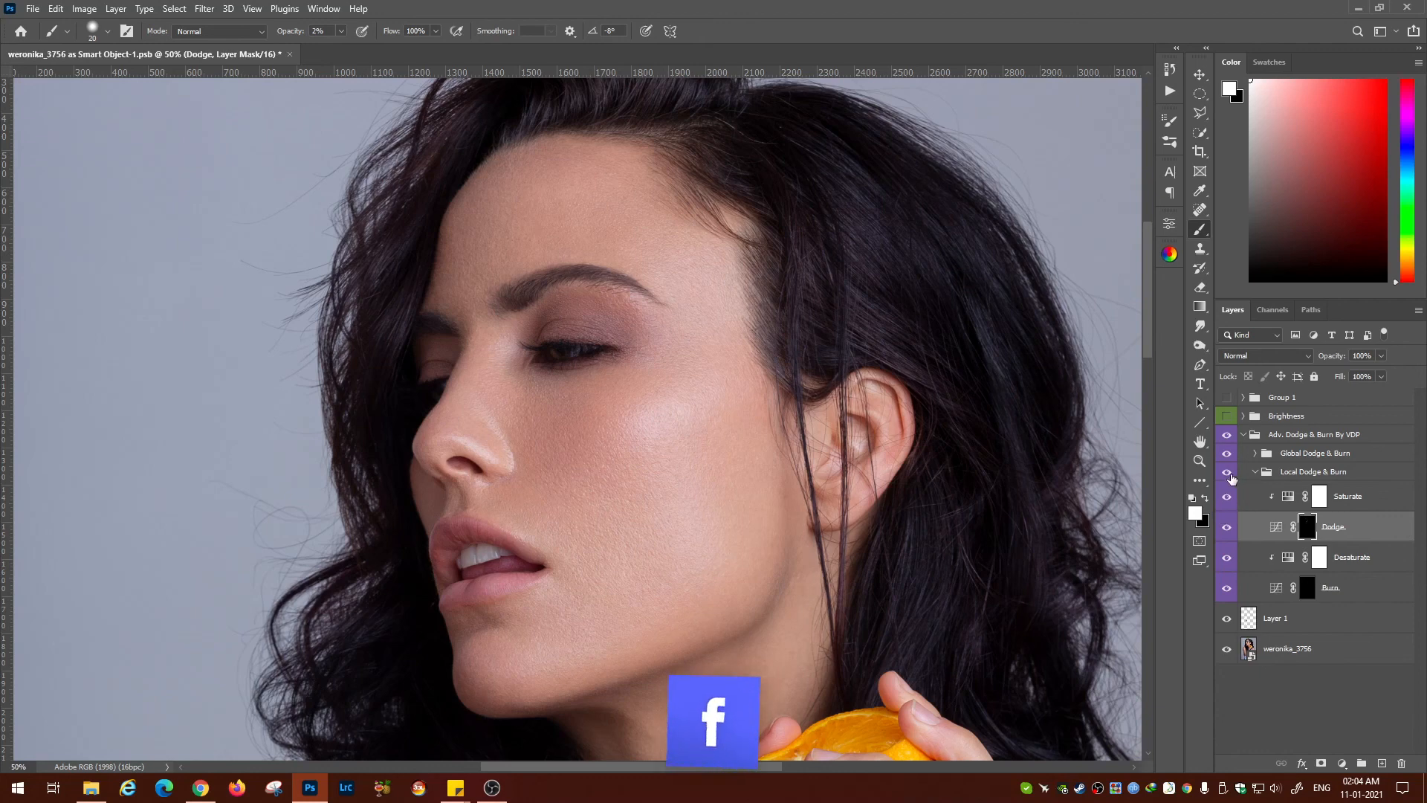
left_click(1227, 479)
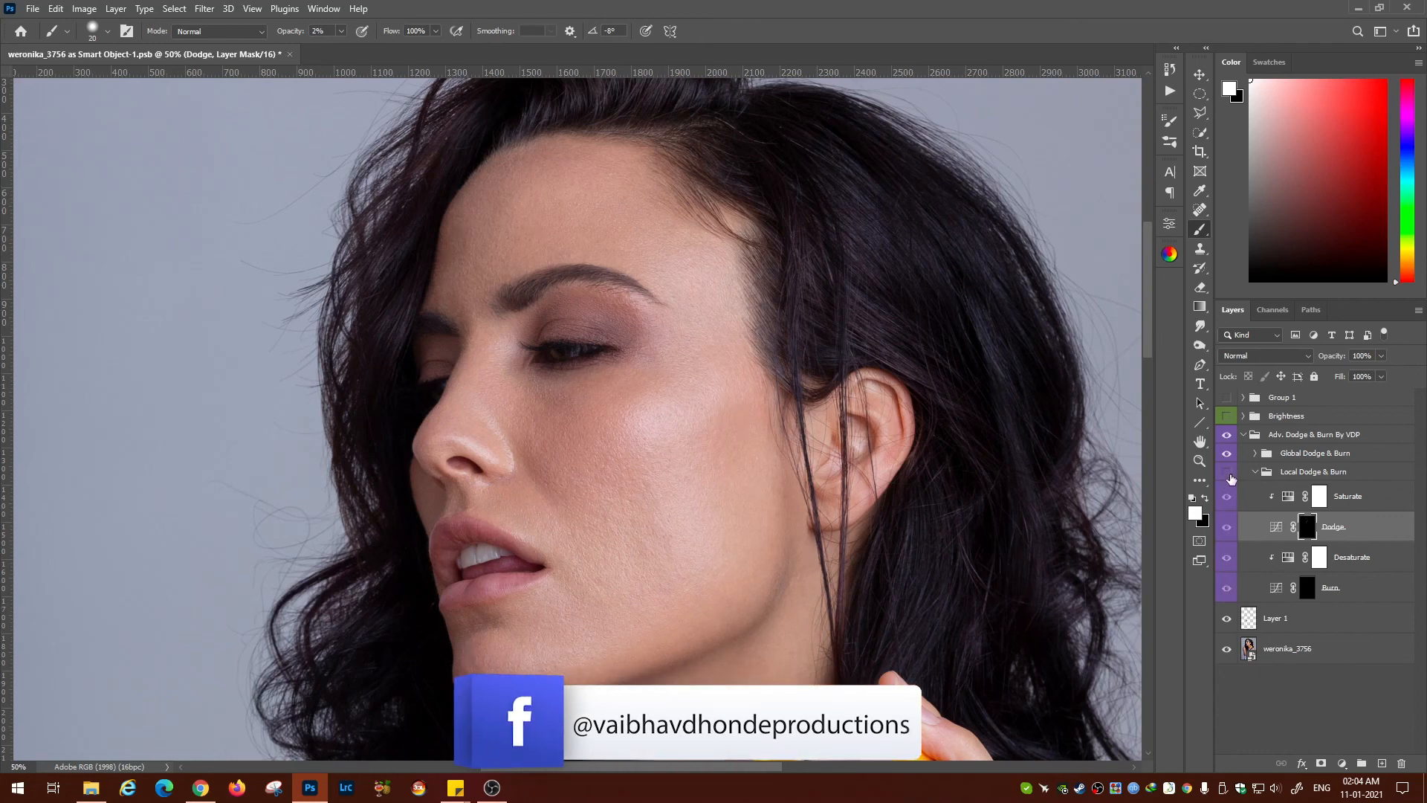
left_click(1226, 479)
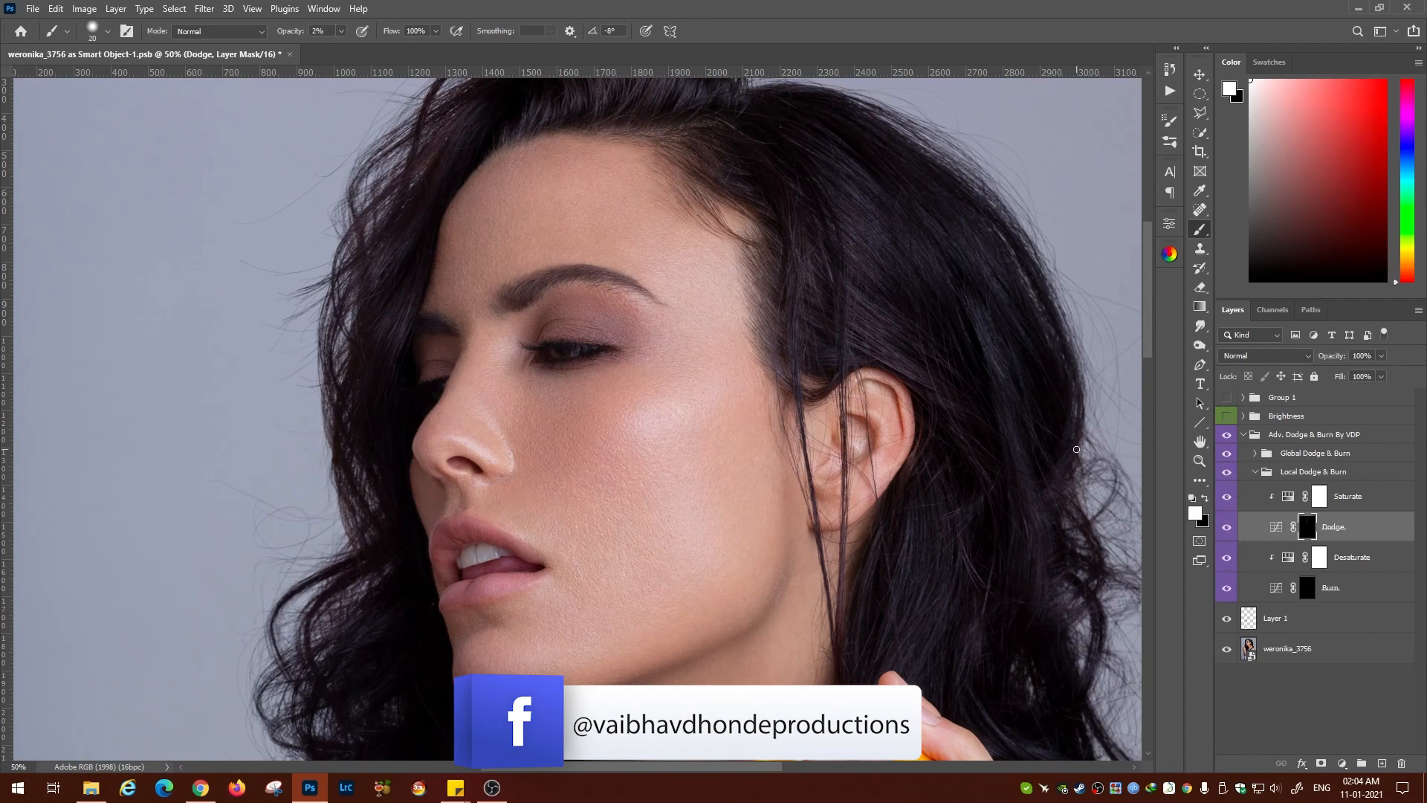
key("ctrl+plus")
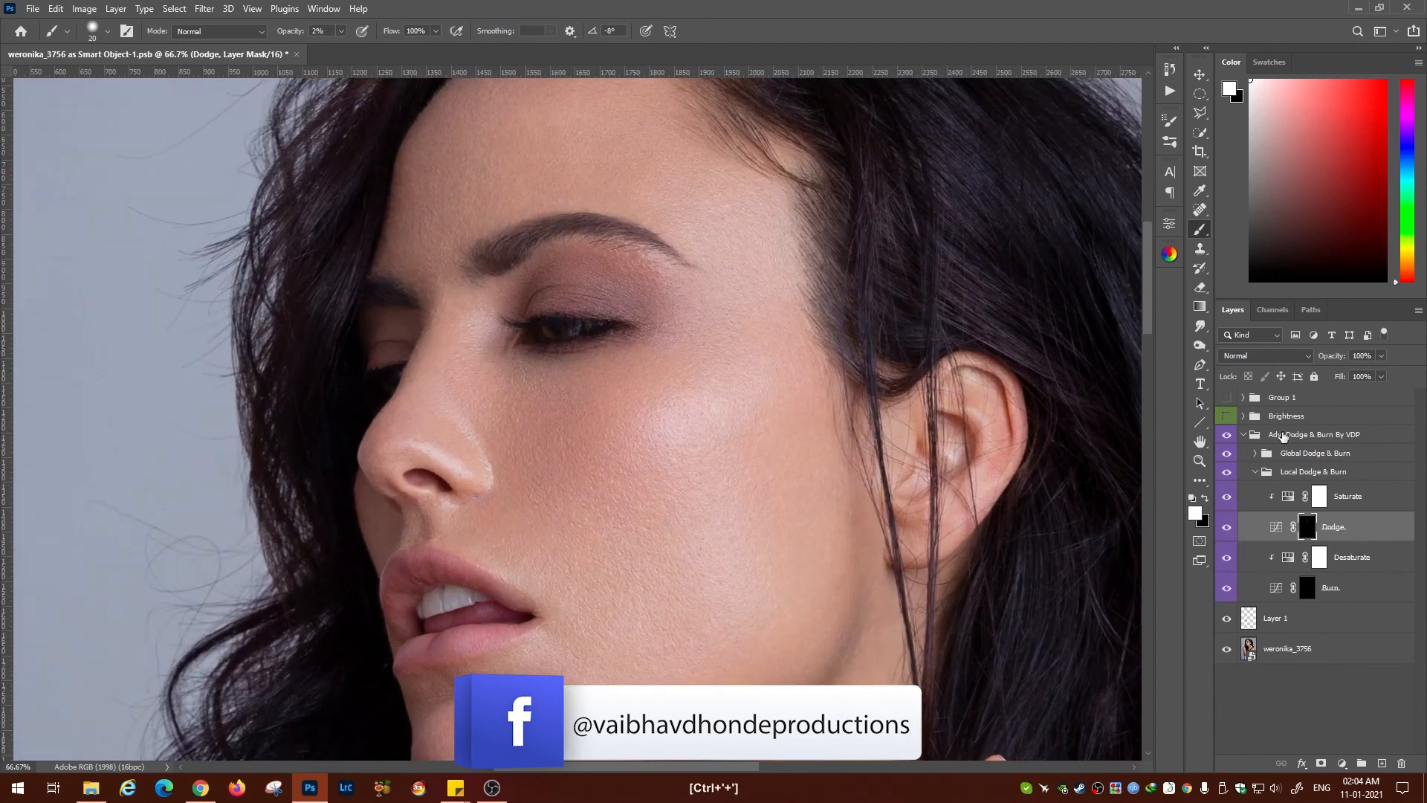
left_click(1226, 473)
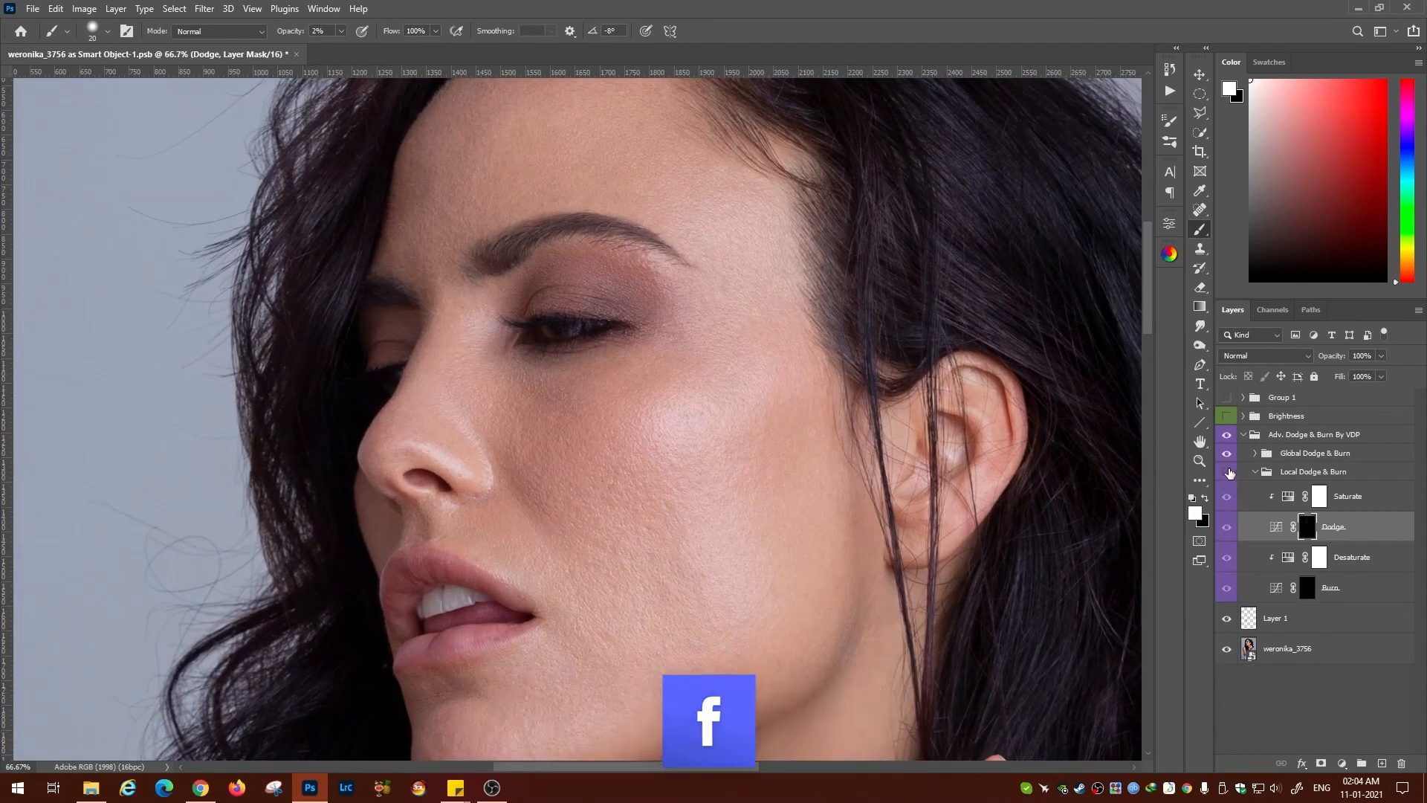
left_click(1227, 474)
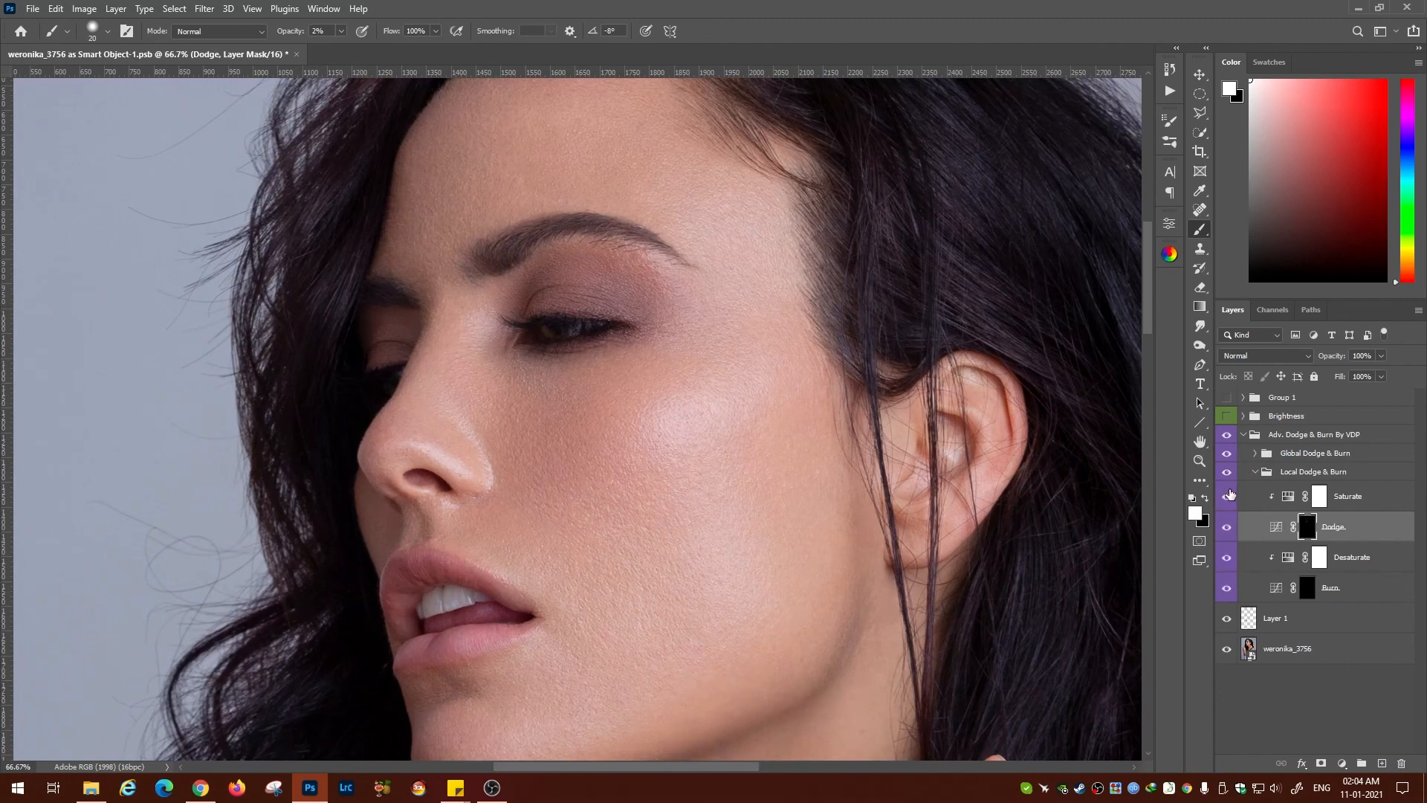